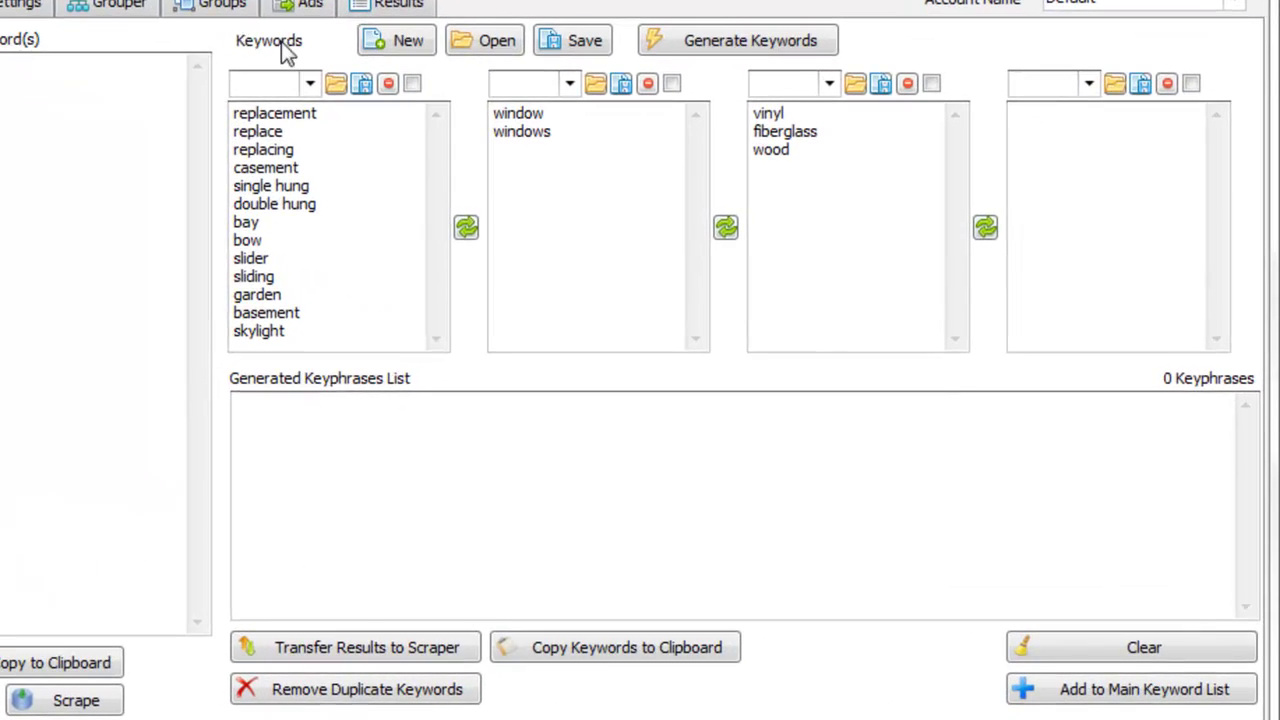
{"action": "left_click", "coordinate": [148, 10]}
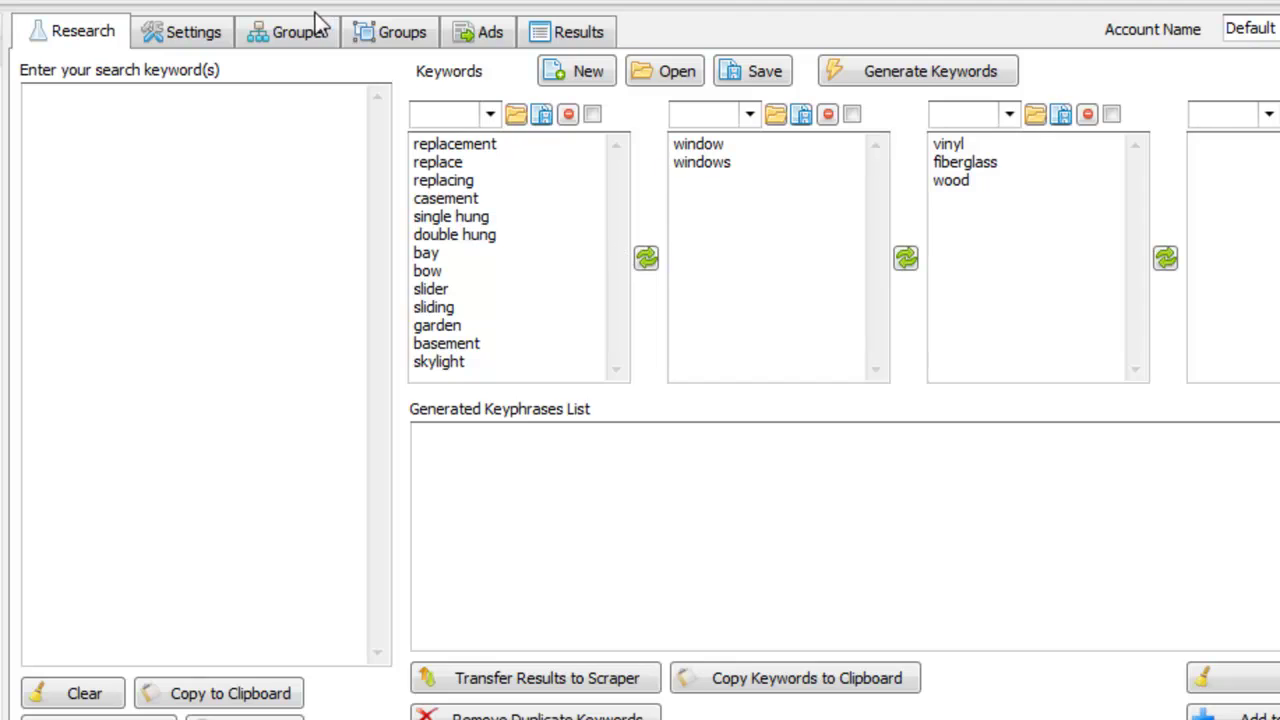
{"action": "left_click", "coordinate": [318, 26]}
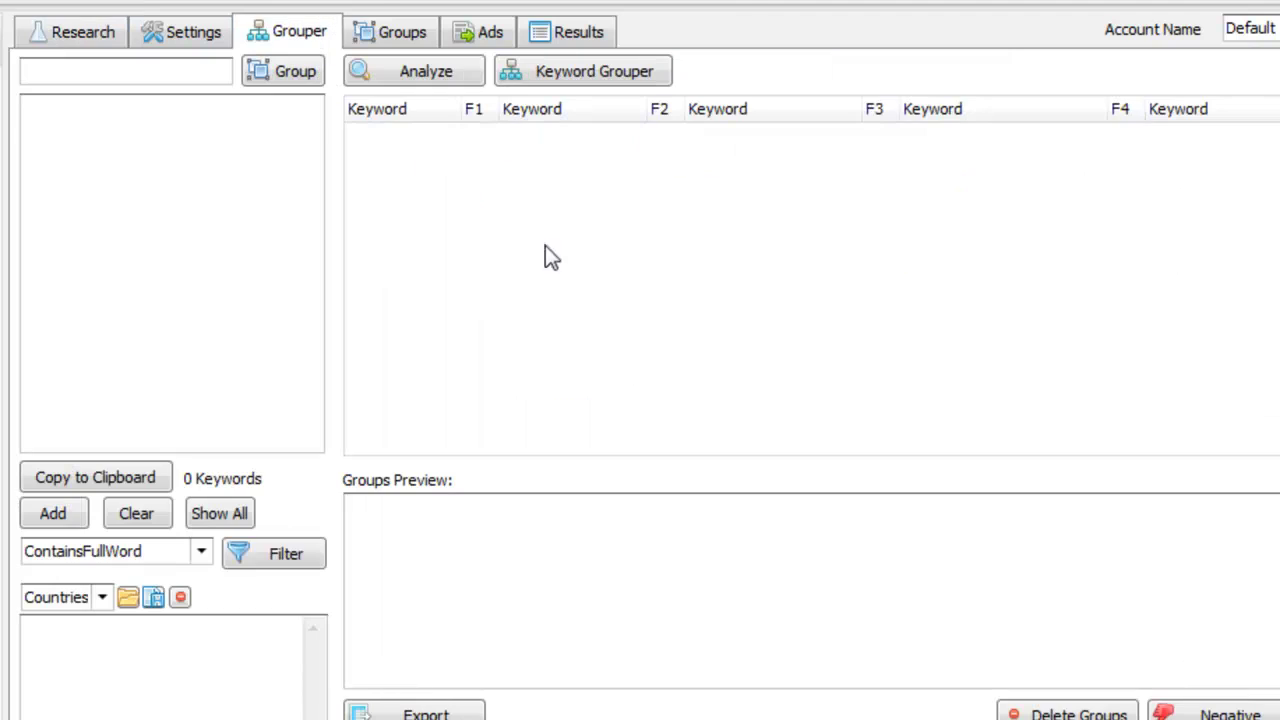
{"action": "left_click", "coordinate": [106, 38]}
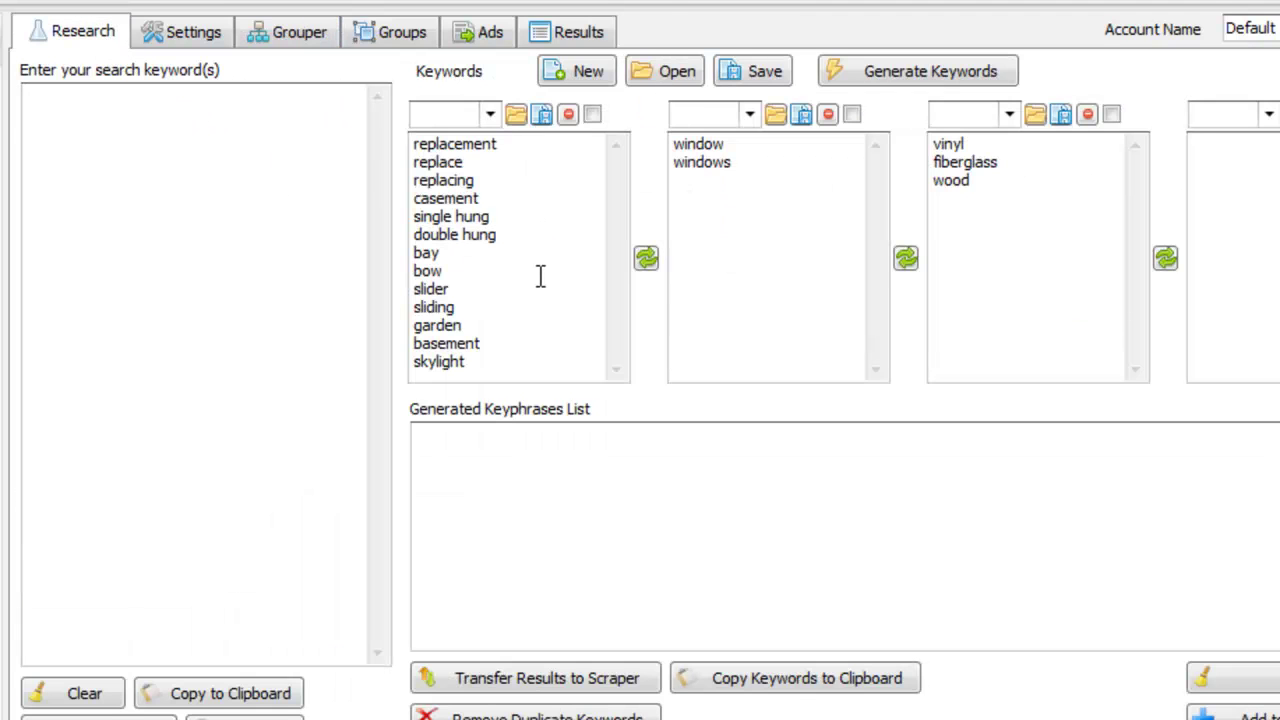
{"action": "left_click_drag", "start_coordinate": [538, 276], "coordinate": [420, 144]}
{"action": "left_click", "coordinate": [578, 188]}
{"action": "left_click_drag", "start_coordinate": [529, 288], "coordinate": [352, 128]}
{"action": "left_click", "coordinate": [465, 195]}
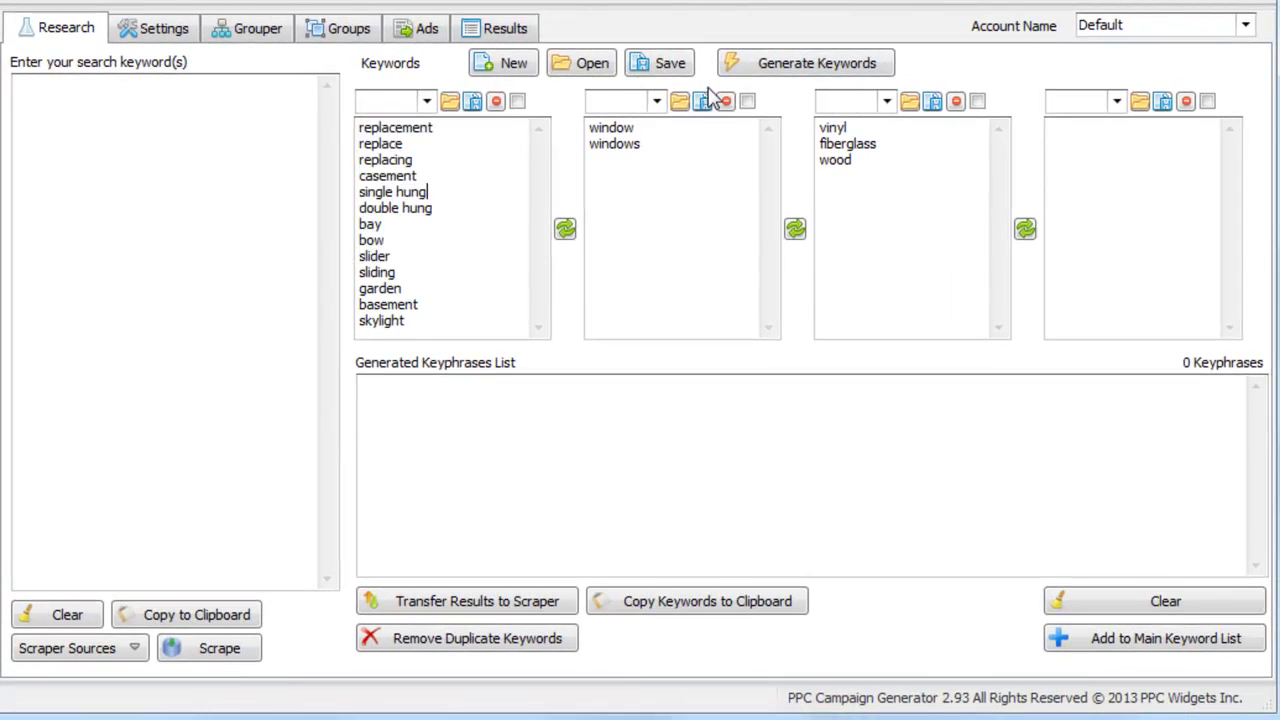
- Remove vinyl, fiberglass and wood from the third keyword list and generate keyphrases from the first two lists
{"action": "left_click_drag", "start_coordinate": [874, 175], "coordinate": [765, 100]}
{"action": "key", "text": "Delete"}
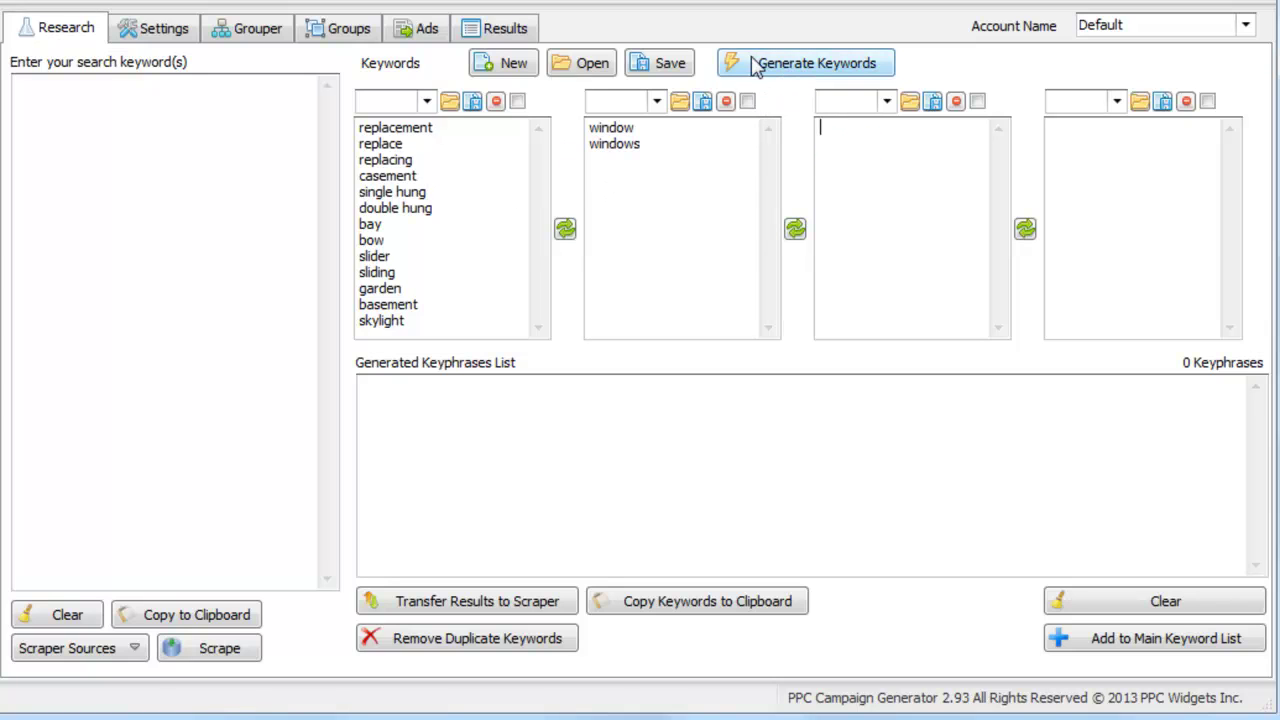
{"action": "left_click", "coordinate": [787, 64]}
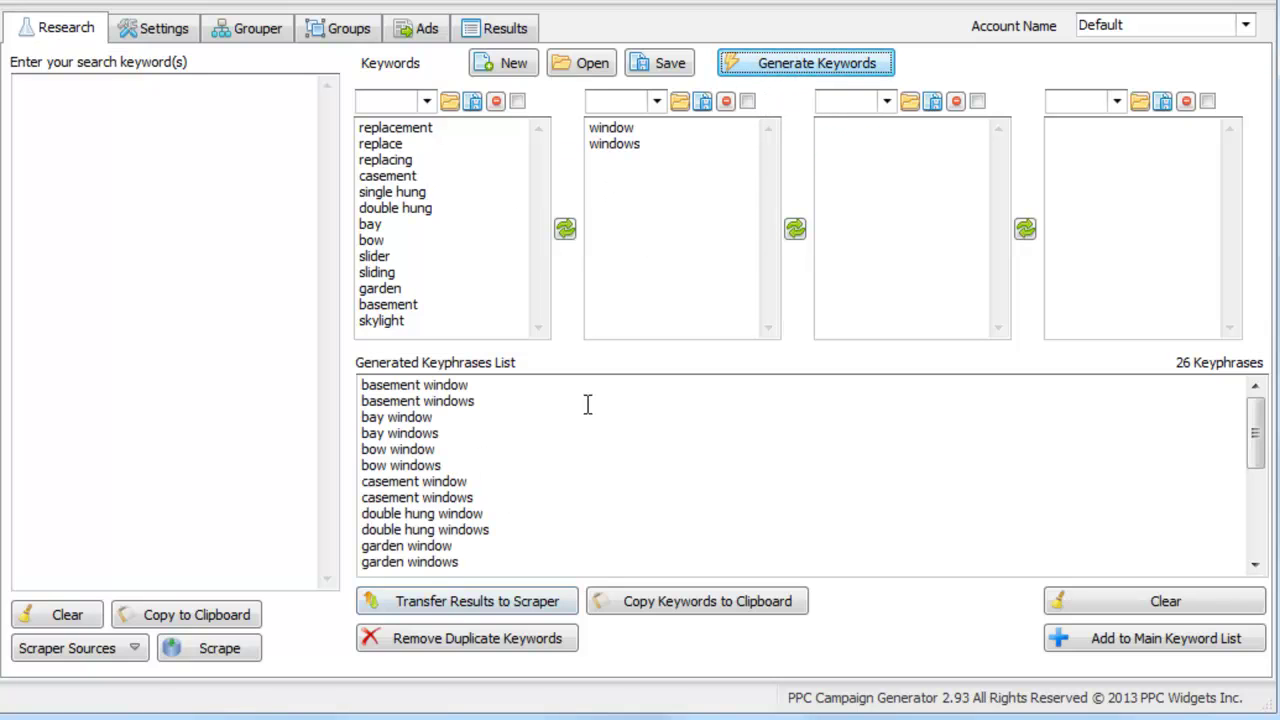
- Restore the removed material words, swap them into the first keyword list ahead of the others, and generate the keyphrases again
{"action": "left_click", "coordinate": [835, 195]}
{"action": "key", "text": "ctrl+z"}
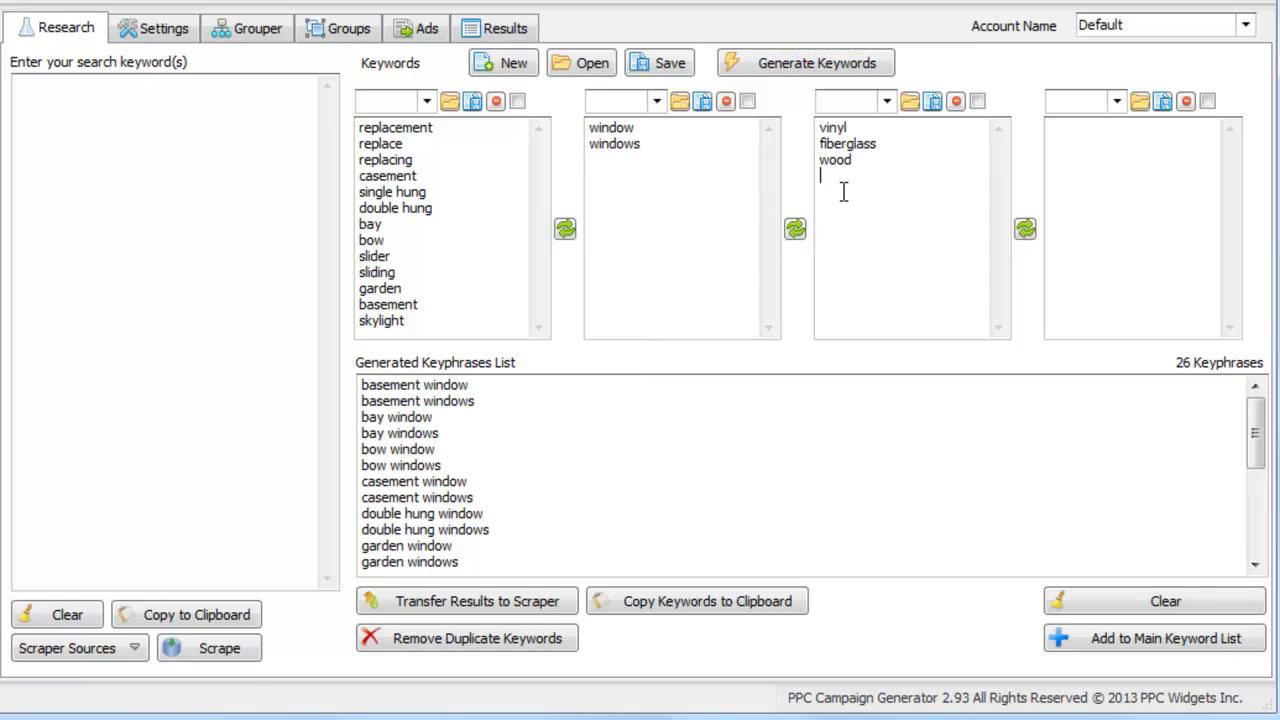
{"action": "left_click", "coordinate": [797, 232]}
{"action": "left_click", "coordinate": [566, 230]}
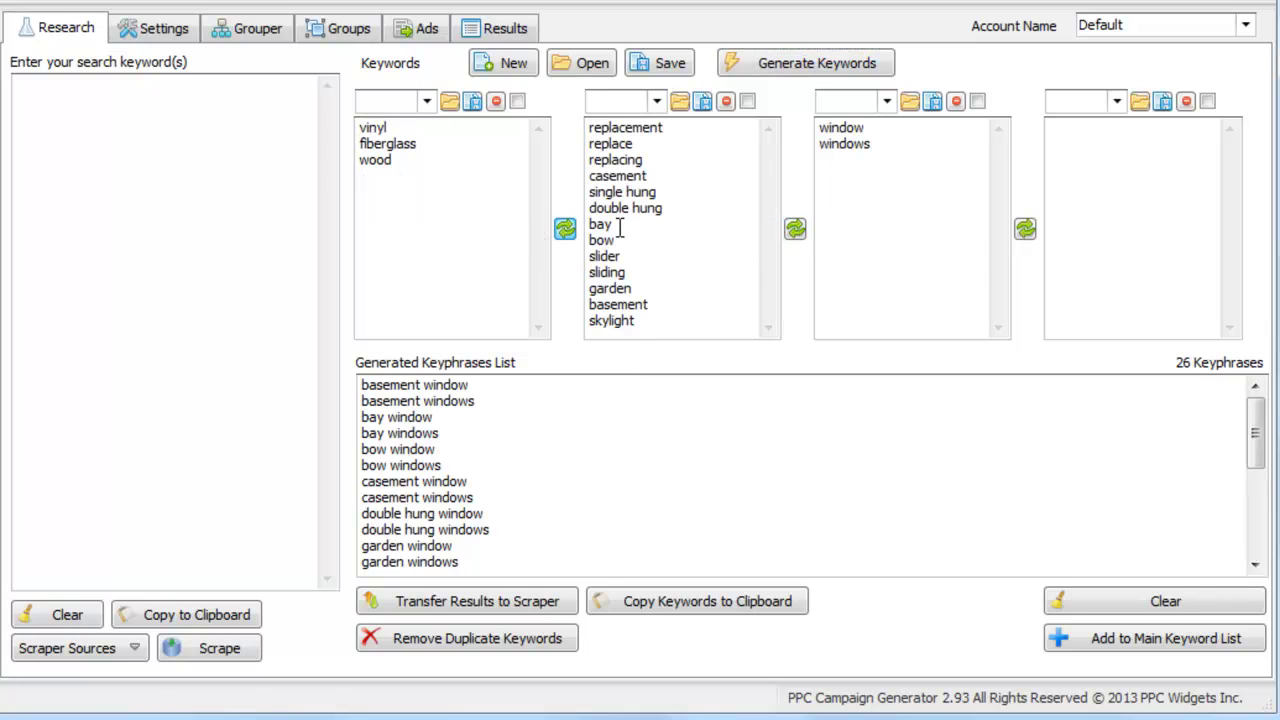
{"action": "left_click", "coordinate": [815, 65]}
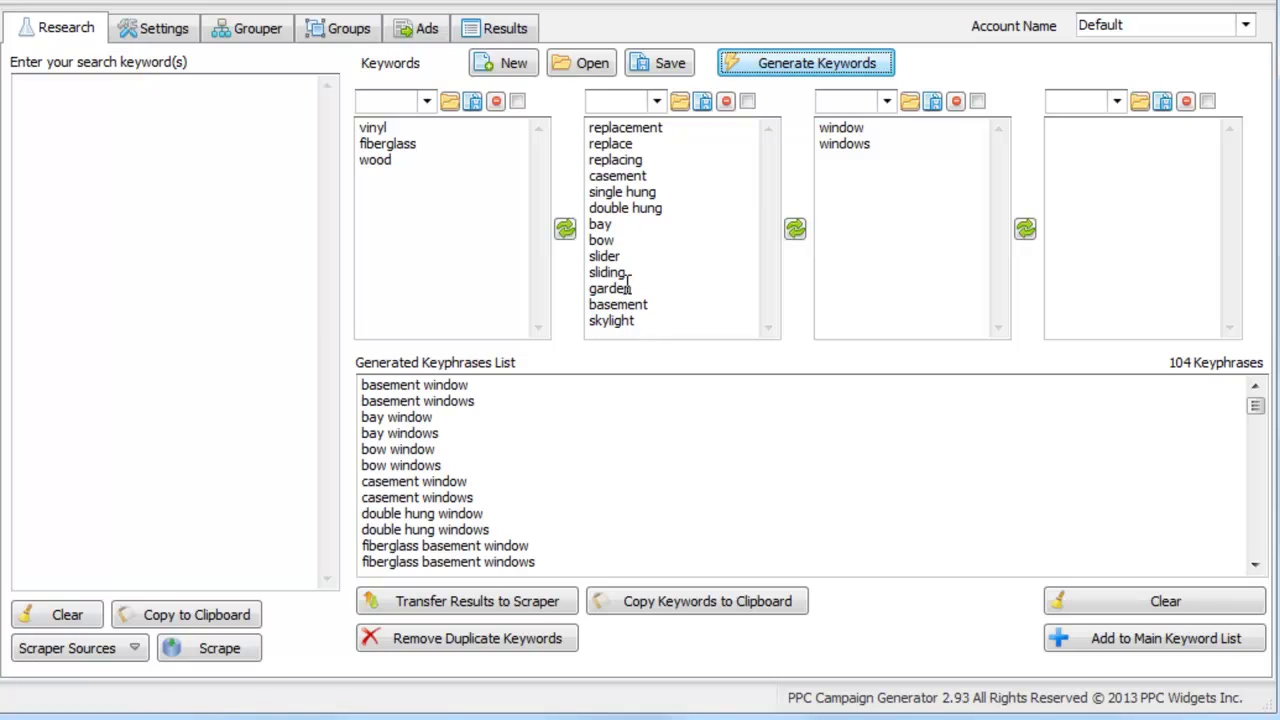
- Transfer the generated keyphrases to the scraper and run the keyword scrape to completion
{"action": "left_click", "coordinate": [490, 598]}
{"action": "left_click", "coordinate": [228, 655]}
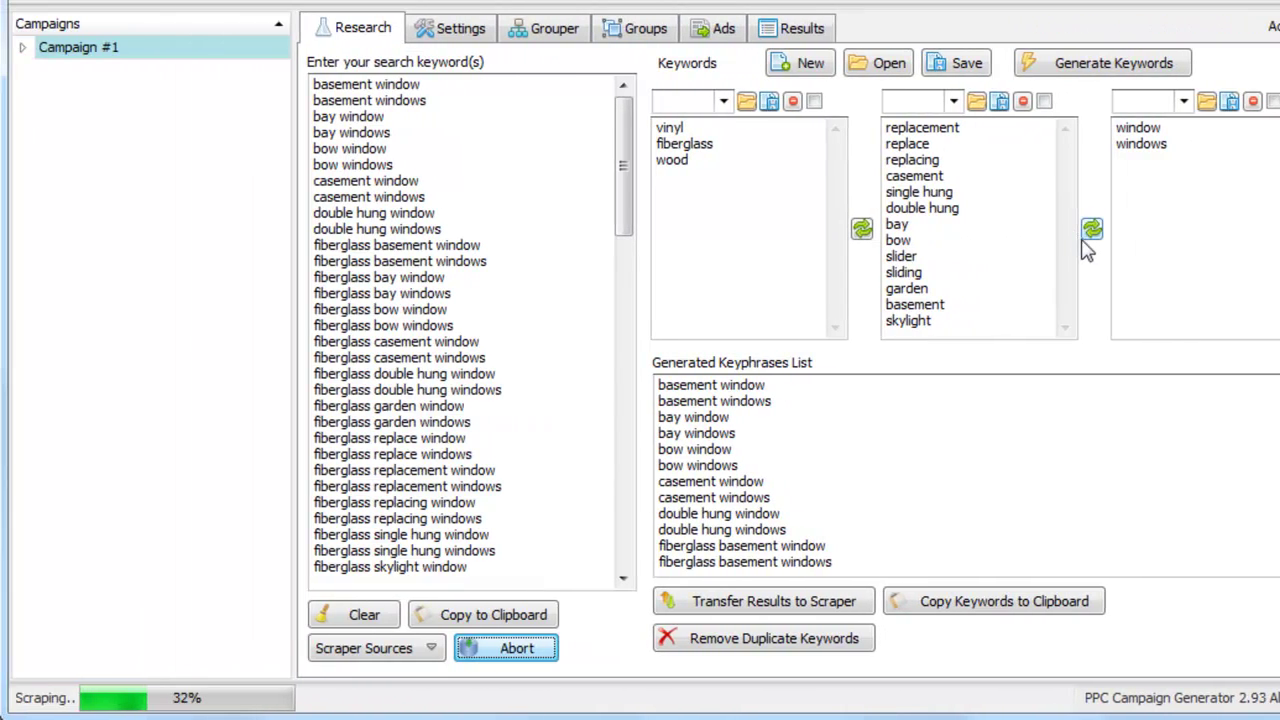
{"action": "left_click", "coordinate": [563, 42]}
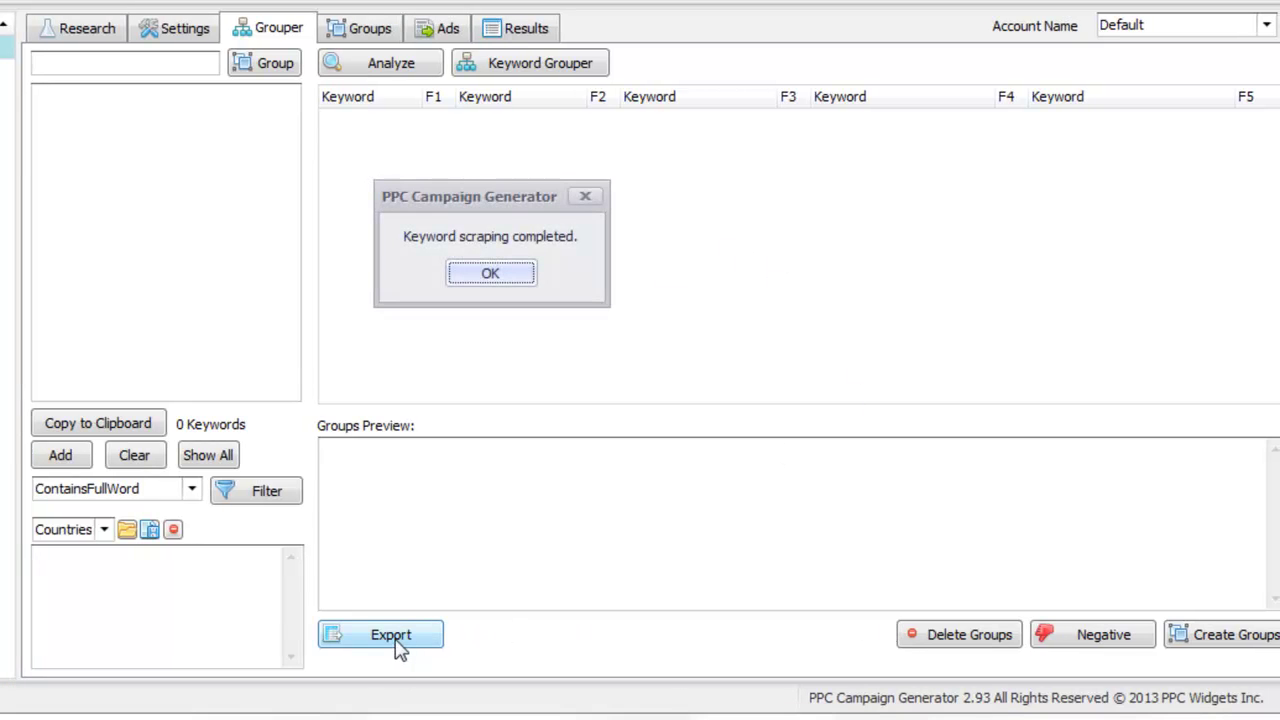
{"action": "left_click", "coordinate": [484, 280]}
- Add the scraped keyphrases to the main keyword list and look through them in the Grouper
{"action": "left_click", "coordinate": [100, 30]}
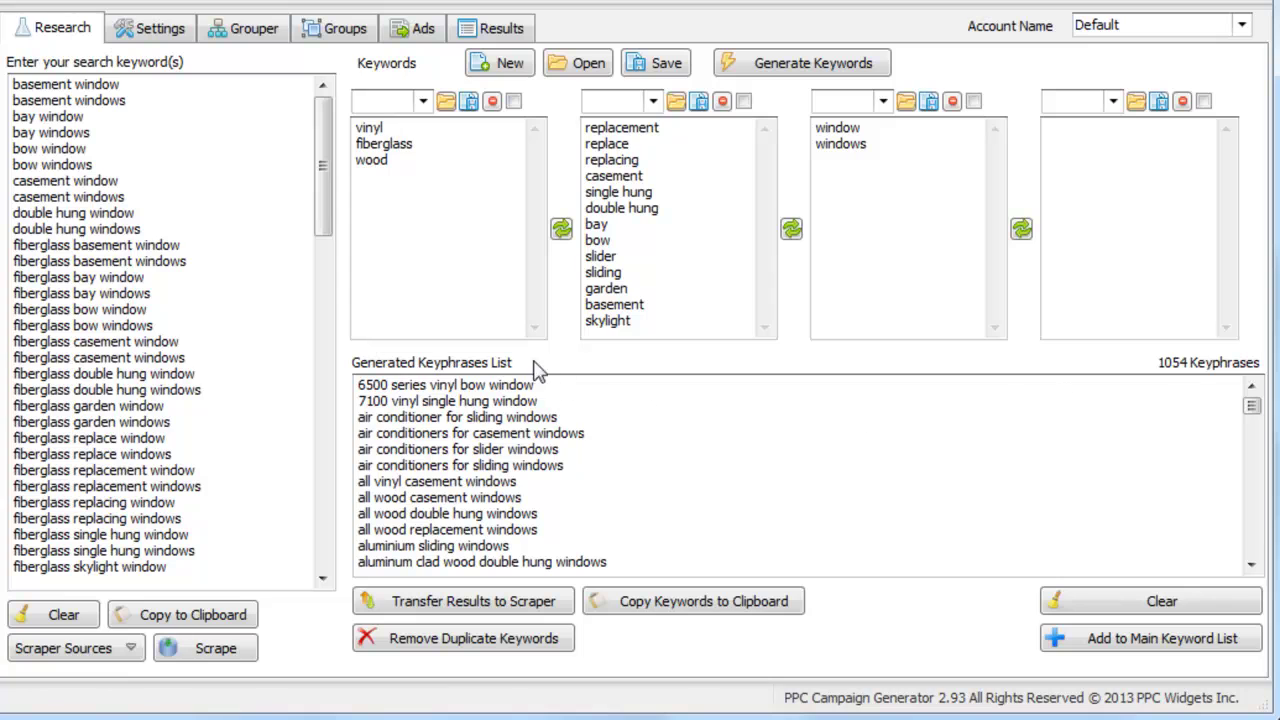
{"action": "left_click", "coordinate": [1125, 640]}
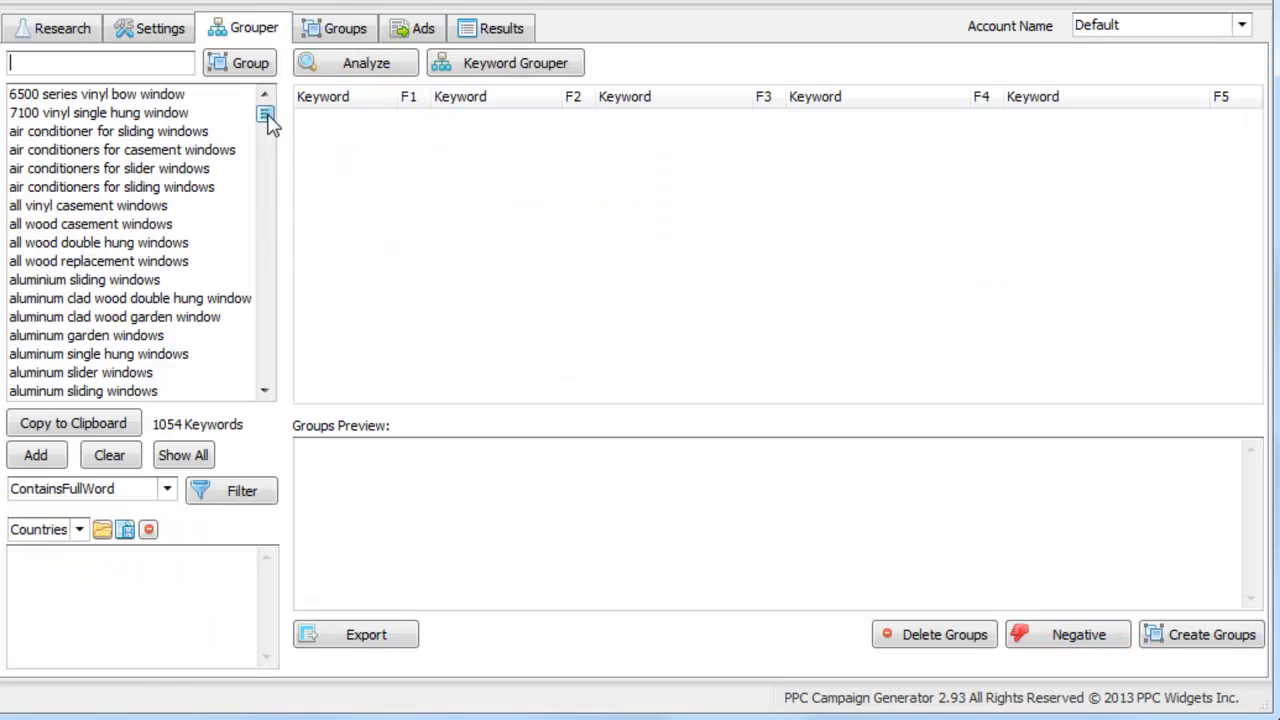
{"action": "left_click_drag", "start_coordinate": [268, 120], "coordinate": [335, 378]}
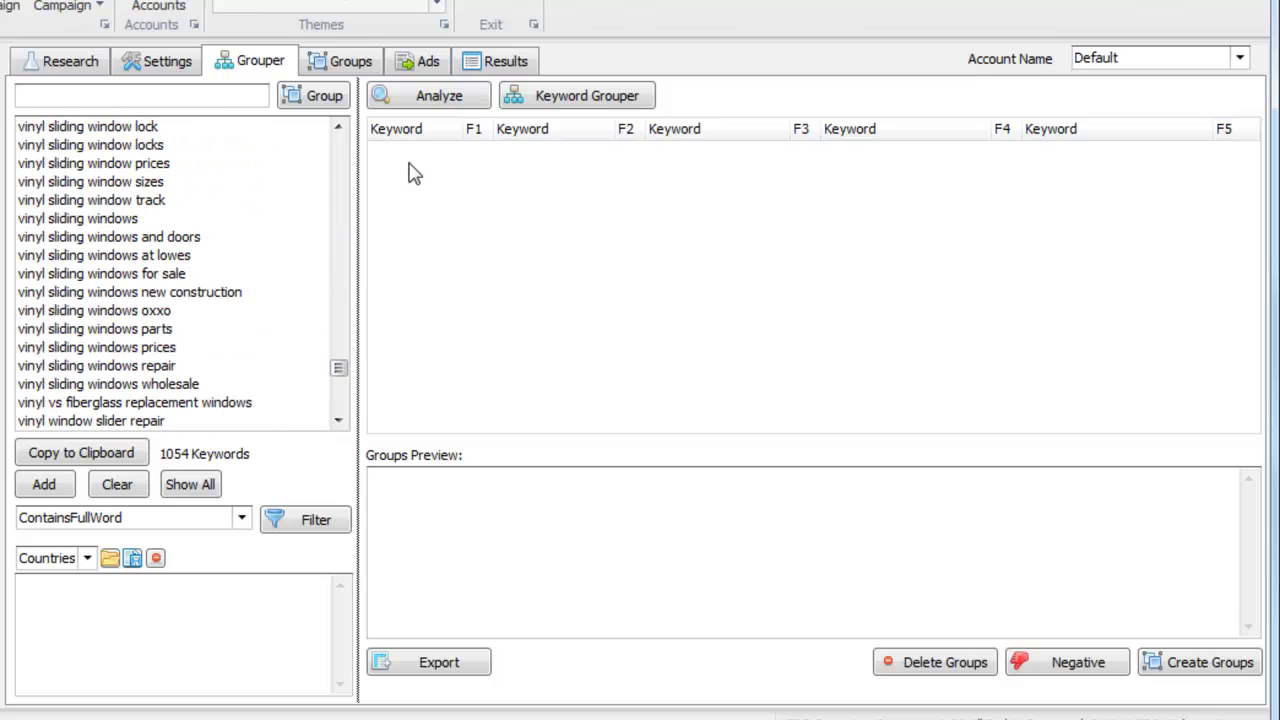
- Filter the main keyword list for "pella", group the matching keywords into an ad group, and clear the filter
{"action": "left_click", "coordinate": [219, 95]}
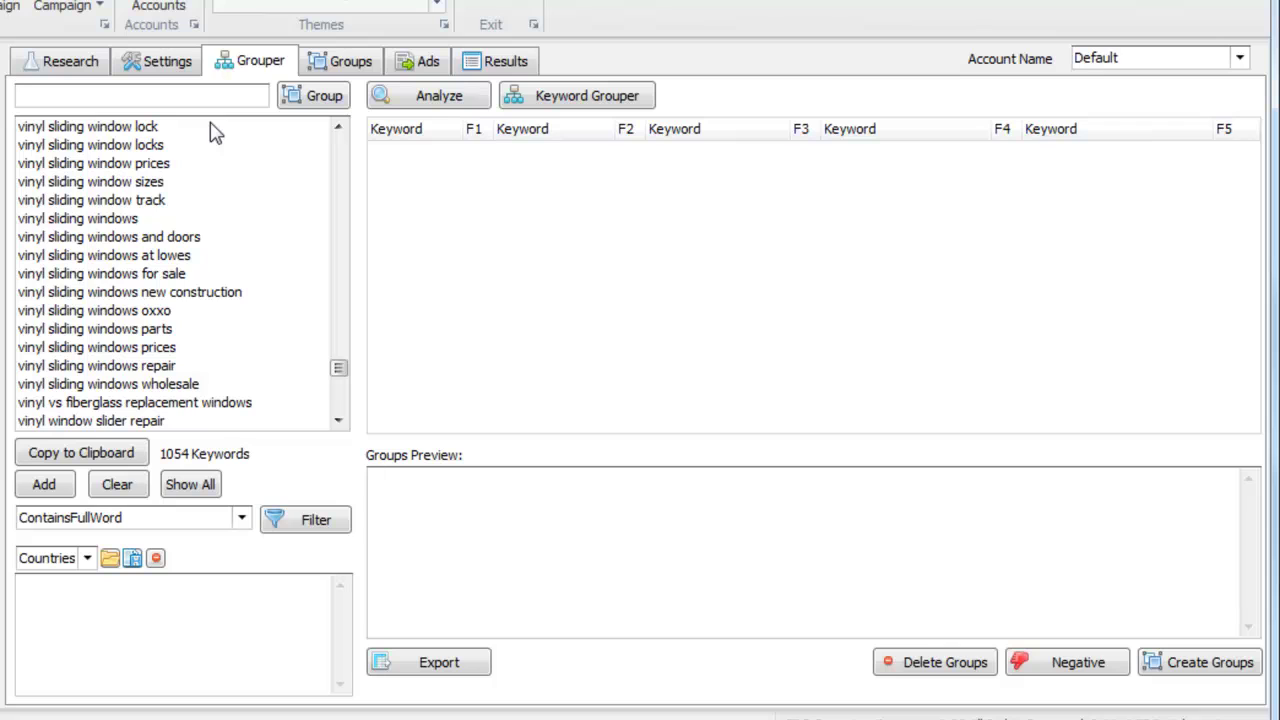
{"action": "type", "text": "pella"}
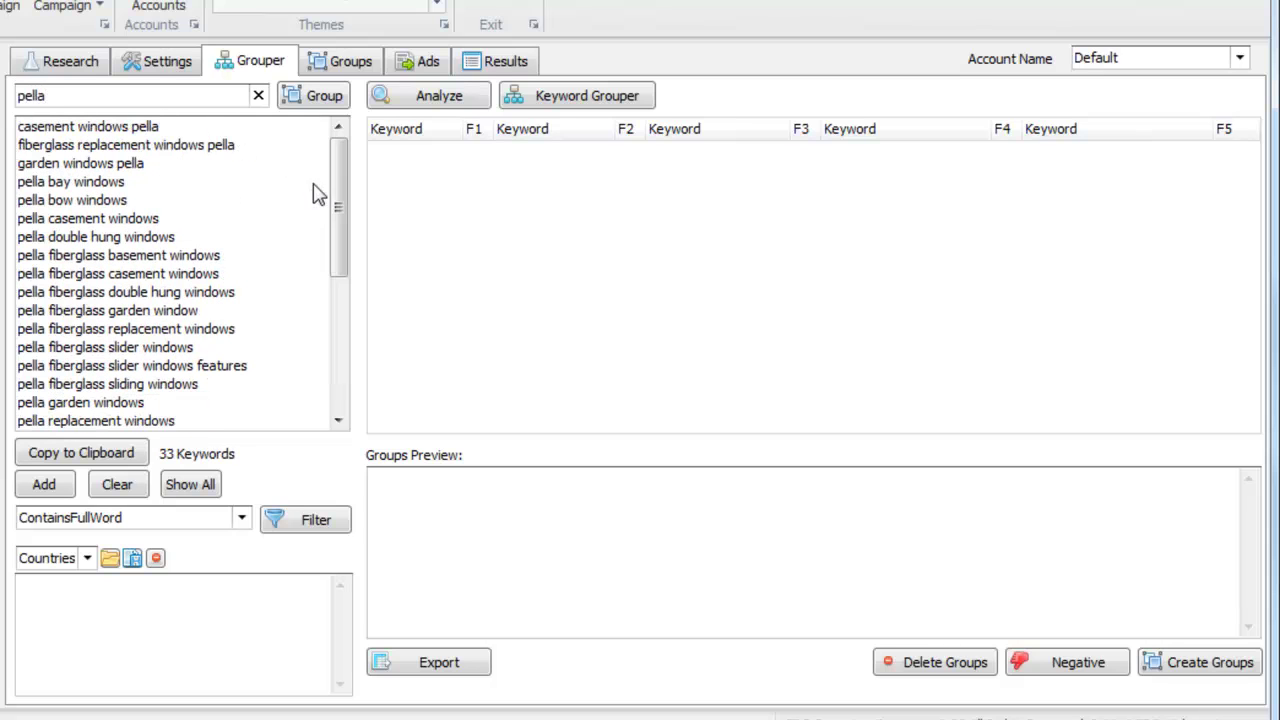
{"action": "left_click_drag", "start_coordinate": [337, 191], "coordinate": [355, 350]}
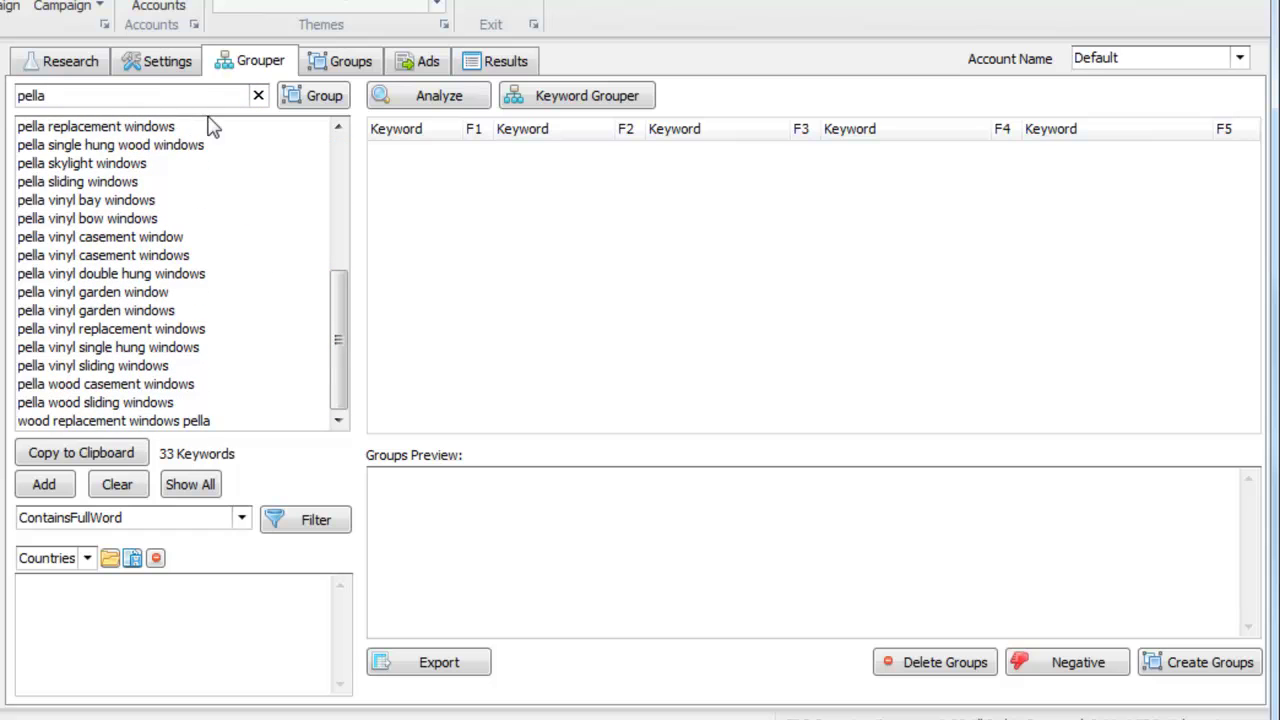
{"action": "key", "text": "BackSpace"}
{"action": "key", "text": "BackSpace"}
{"action": "key", "text": "BackSpace"}
{"action": "key", "text": "BackSpace"}
{"action": "key", "text": "BackSpace"}
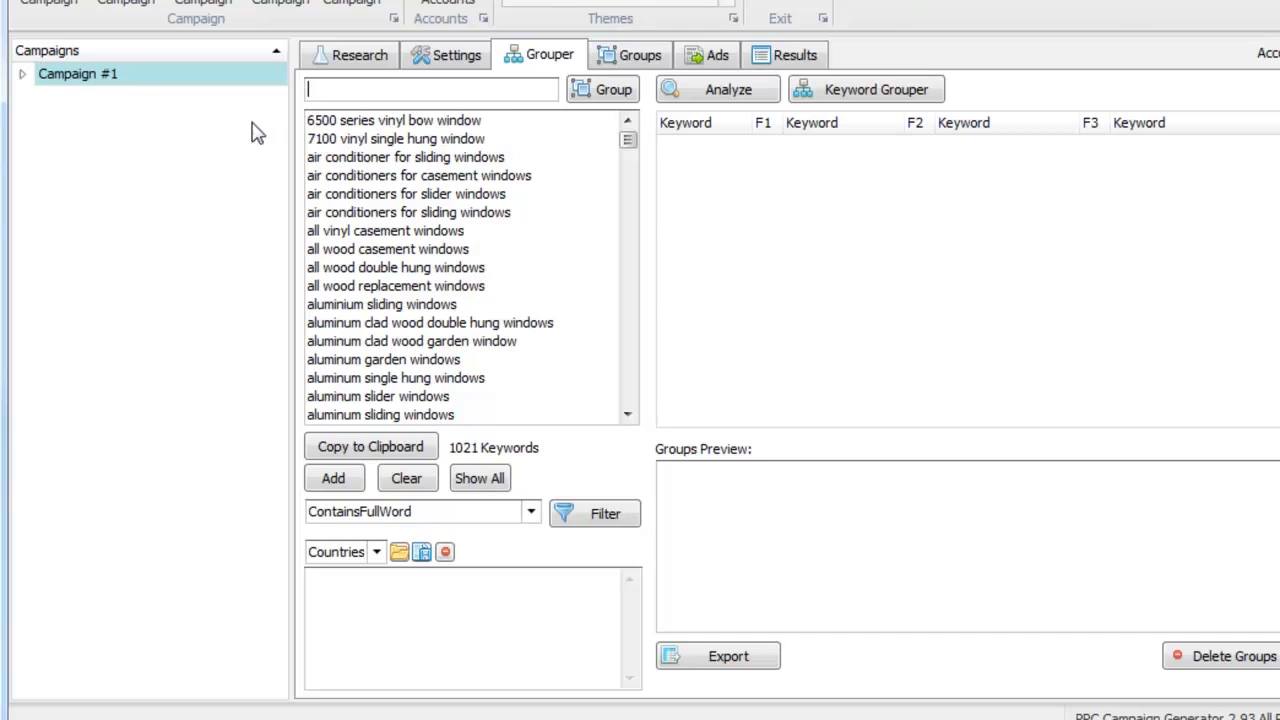
- Examine the keywords assigned to the Pella ad group under Campaign #1
{"action": "left_click", "coordinate": [24, 76]}
{"action": "left_click", "coordinate": [125, 100]}
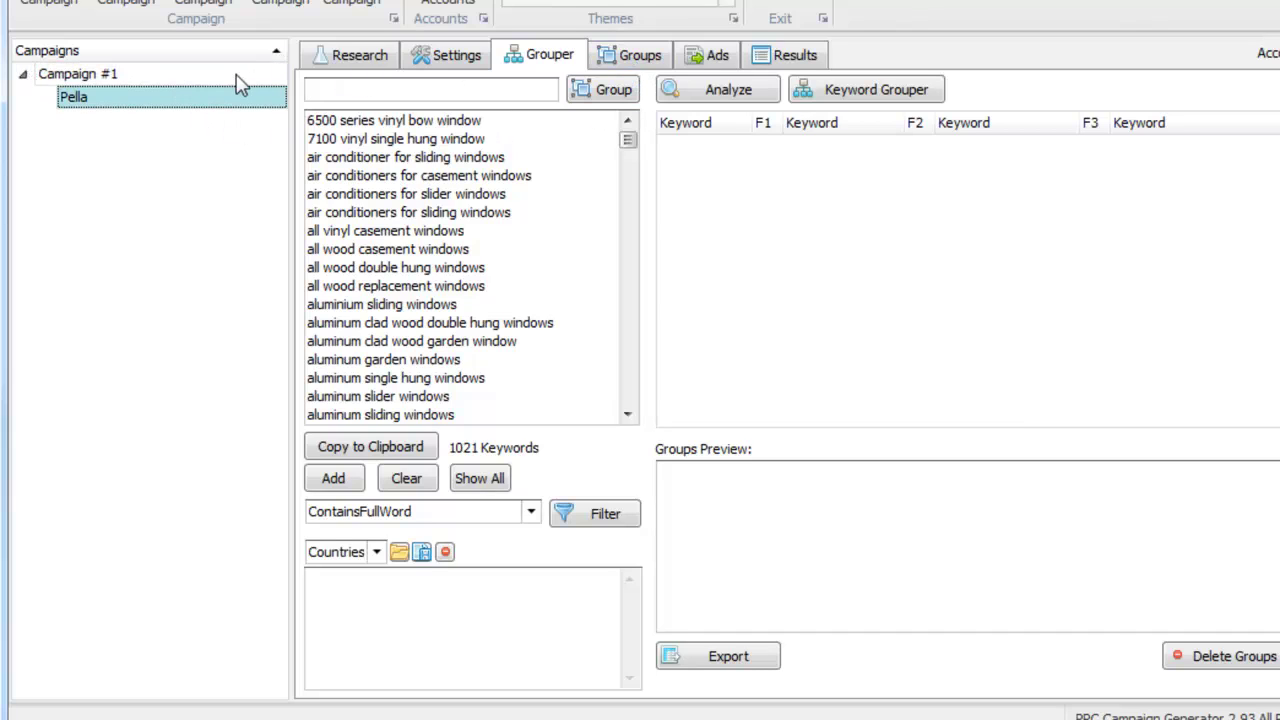
{"action": "left_click", "coordinate": [238, 76]}
{"action": "left_click", "coordinate": [622, 62]}
{"action": "left_click", "coordinate": [176, 100]}
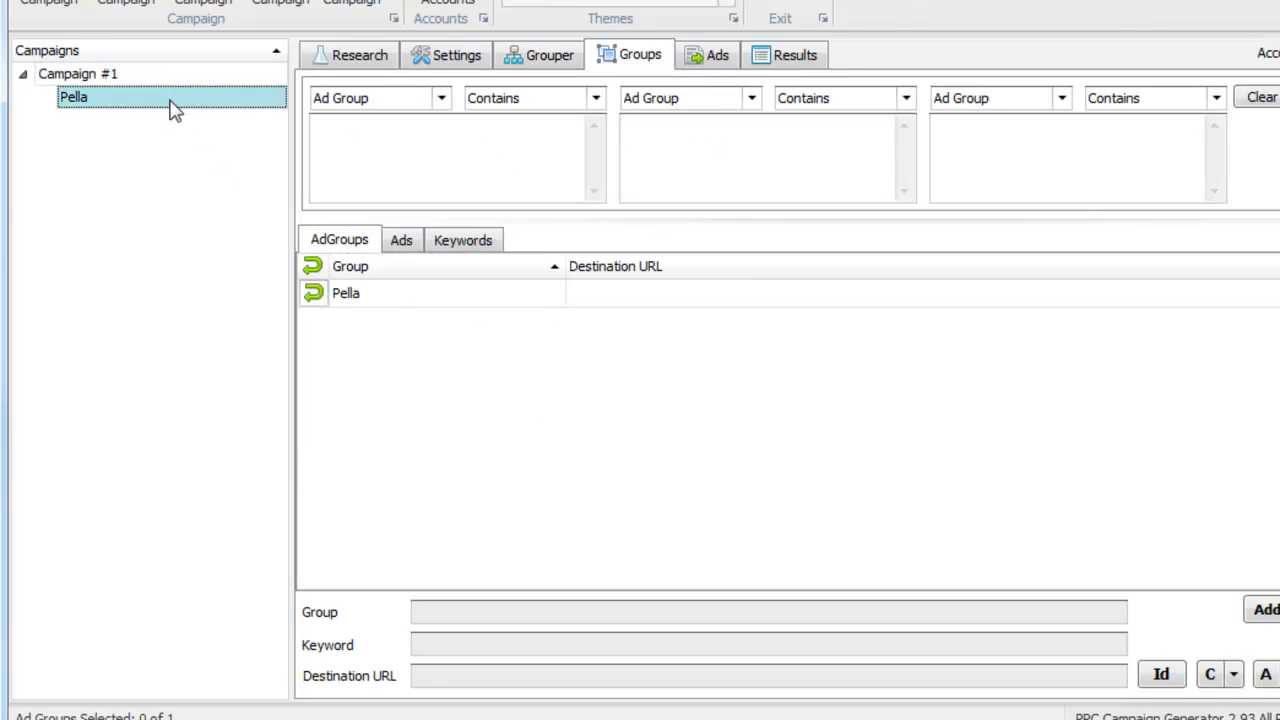
{"action": "left_click", "coordinate": [391, 294]}
{"action": "left_click", "coordinate": [463, 243]}
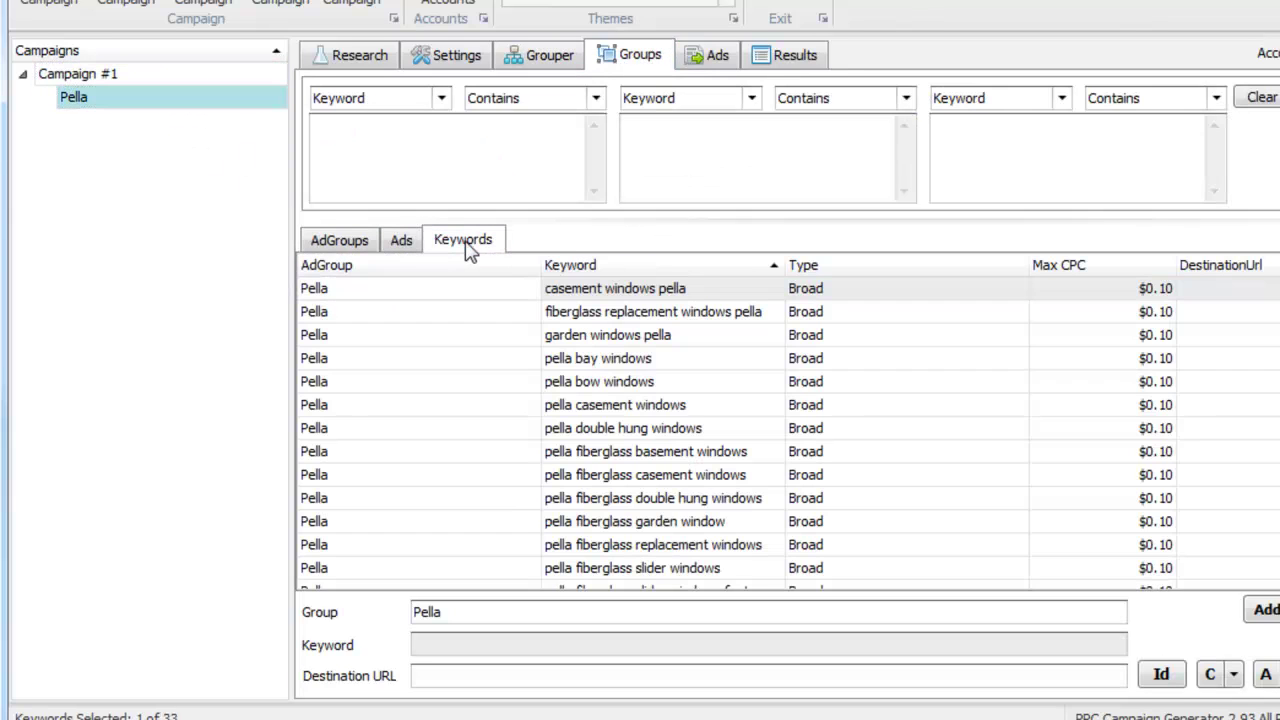
{"action": "left_click", "coordinate": [700, 338]}
{"action": "scroll", "coordinate": [720, 375], "scroll_direction": "down", "scroll_amount": 6}
{"action": "scroll", "coordinate": [705, 370], "scroll_direction": "down", "scroll_amount": 1}
{"action": "left_click", "coordinate": [722, 451]}
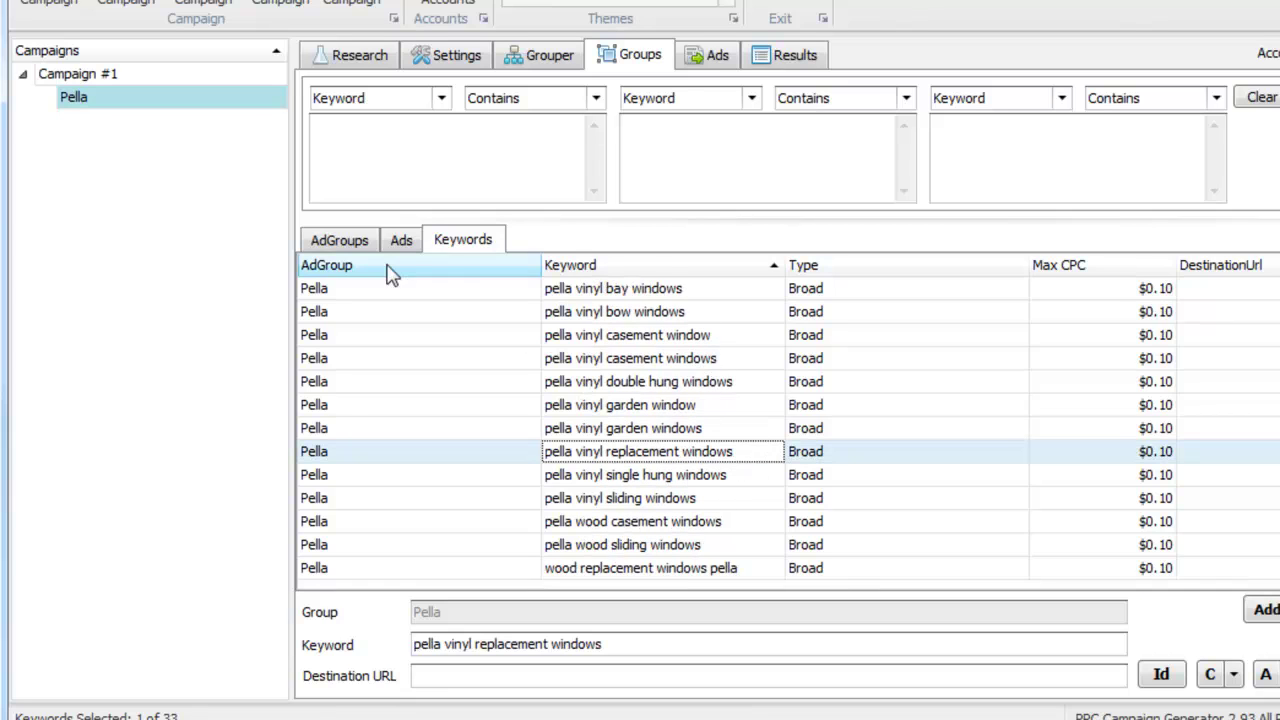
{"action": "left_click", "coordinate": [360, 245]}
- Analyze the word frequency of the ungrouped keywords in Campaign #1 with the Grouper
{"action": "left_click", "coordinate": [140, 78]}
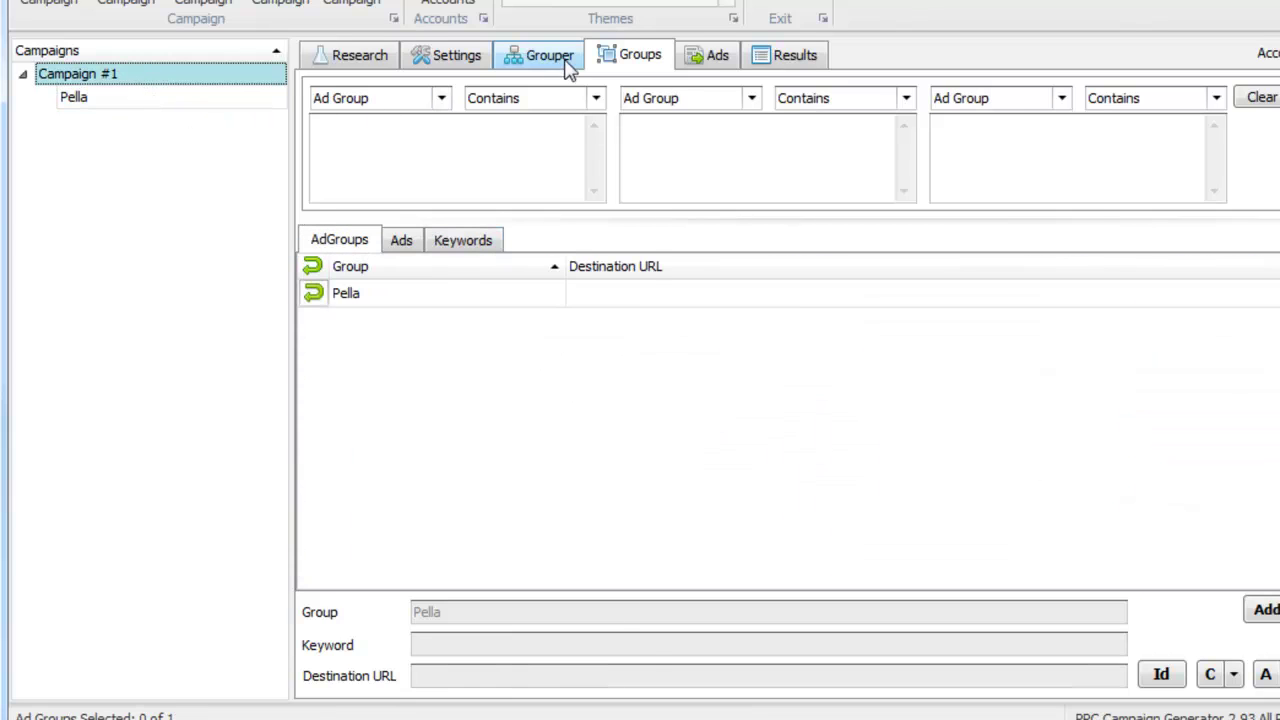
{"action": "left_click", "coordinate": [562, 62]}
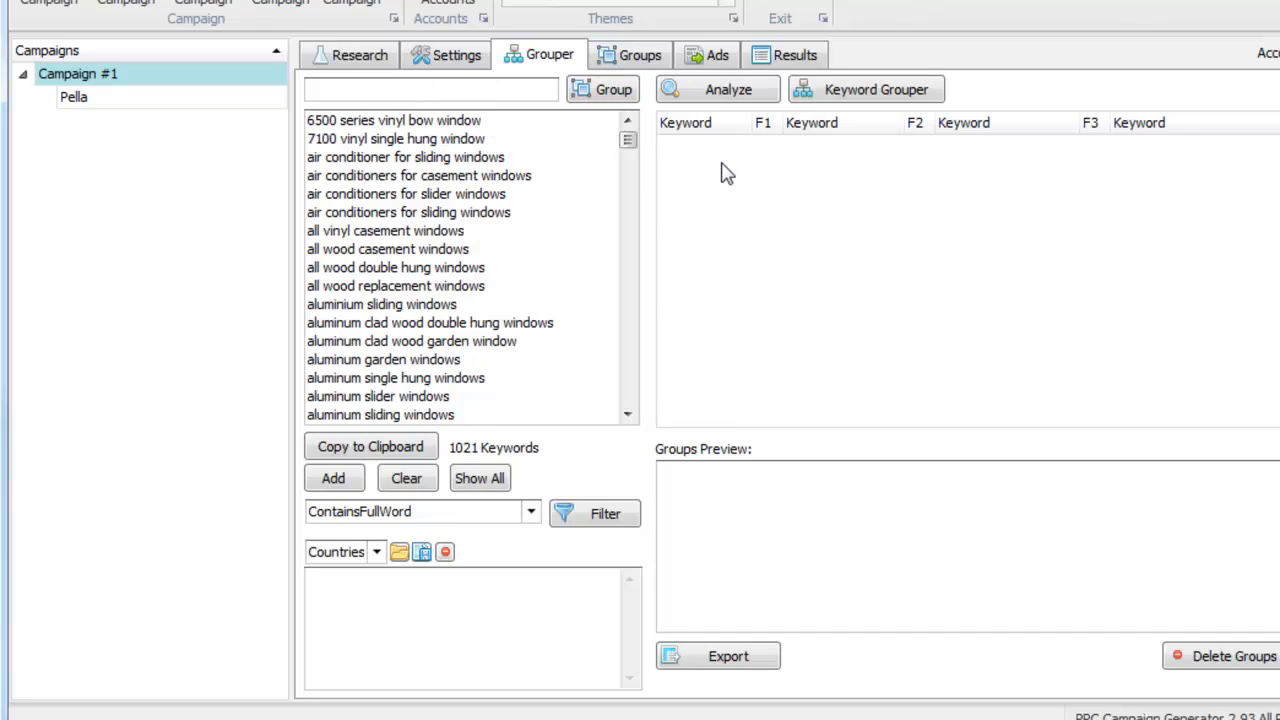
{"action": "left_click", "coordinate": [746, 98]}
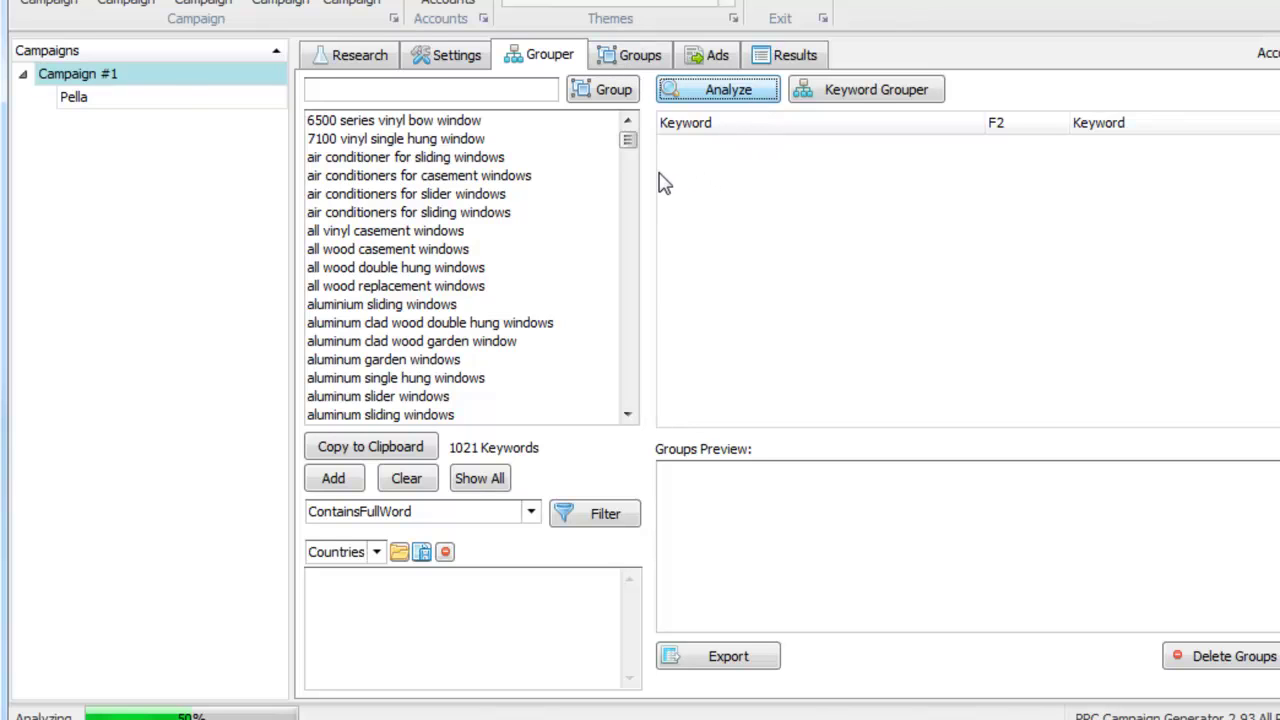
- Review the grouping settings for merging singular and plural words and for the minimum number of keywords per AdGroup
{"action": "left_click", "coordinate": [450, 56]}
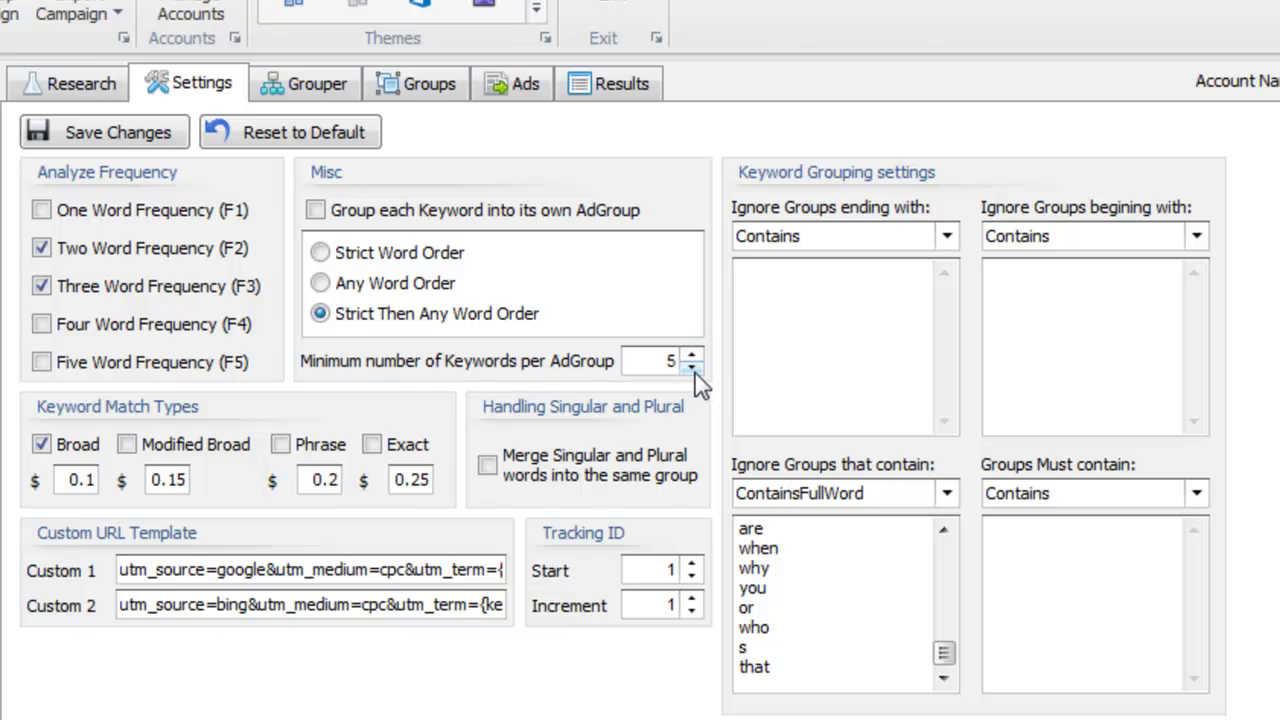
{"action": "left_click", "coordinate": [488, 466]}
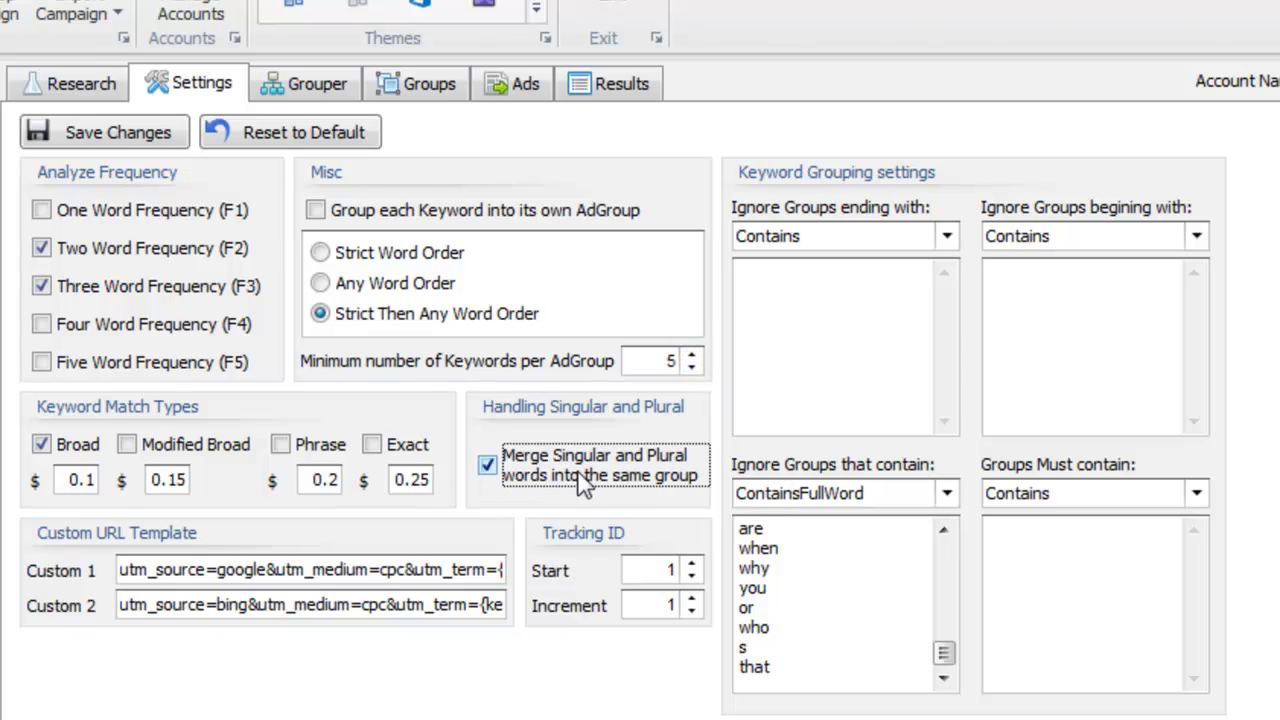
{"action": "left_click", "coordinate": [489, 466]}
{"action": "left_click", "coordinate": [691, 367]}
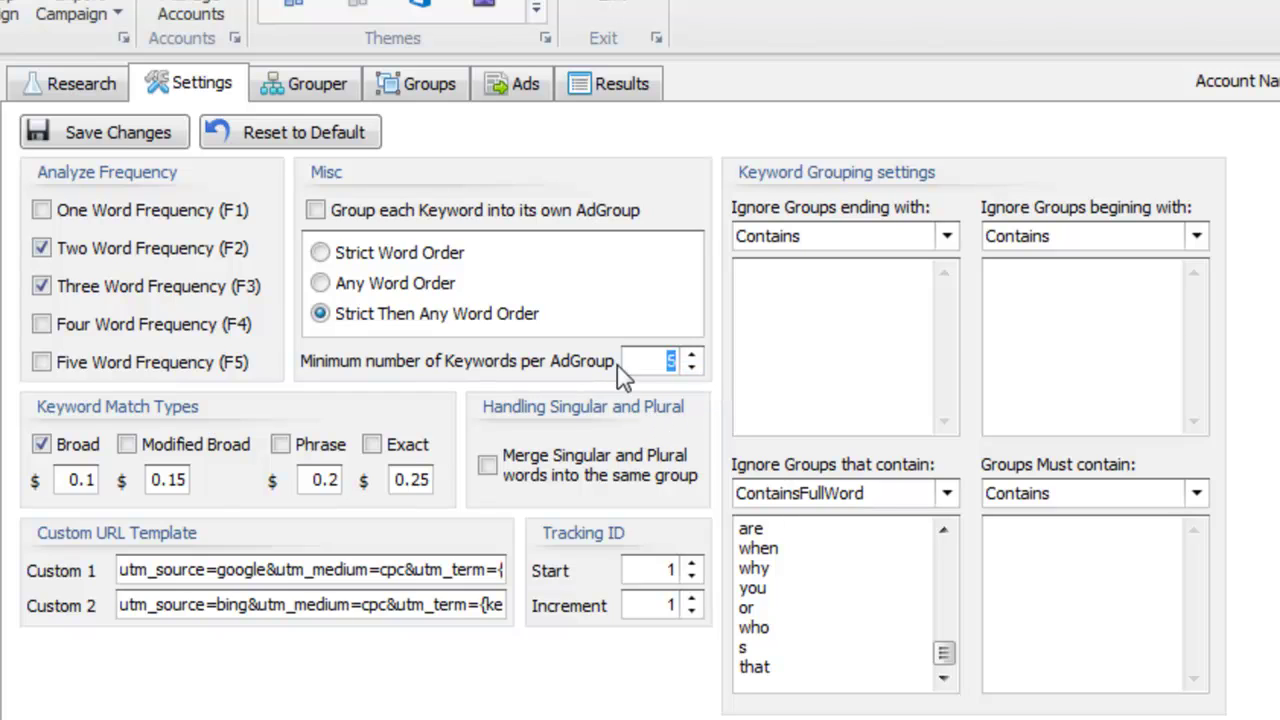
{"action": "left_click", "coordinate": [647, 361]}
{"action": "left_click", "coordinate": [691, 367]}
- Examine the two- and three-word frequency results and preview the ad groups for phrases such as "vinyl siding" and "fiberglass double"
{"action": "left_click", "coordinate": [338, 96]}
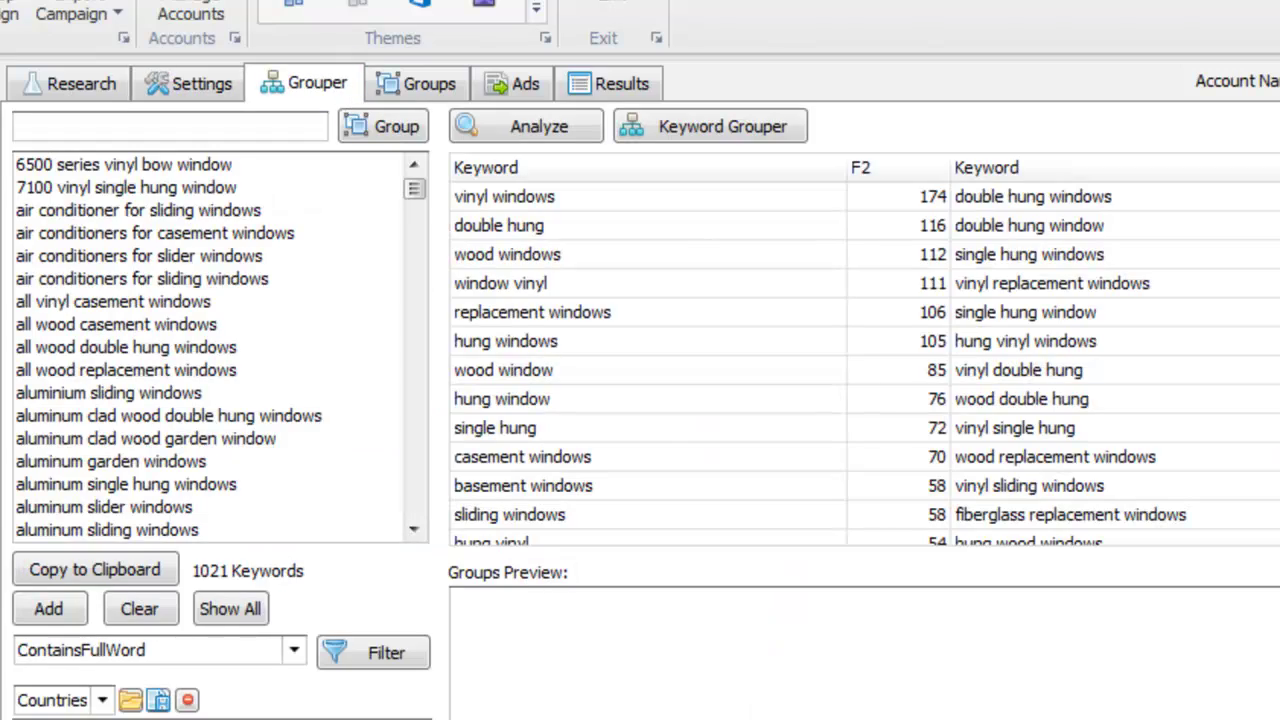
{"action": "left_click_drag", "start_coordinate": [1279, 220], "coordinate": [1279, 426]}
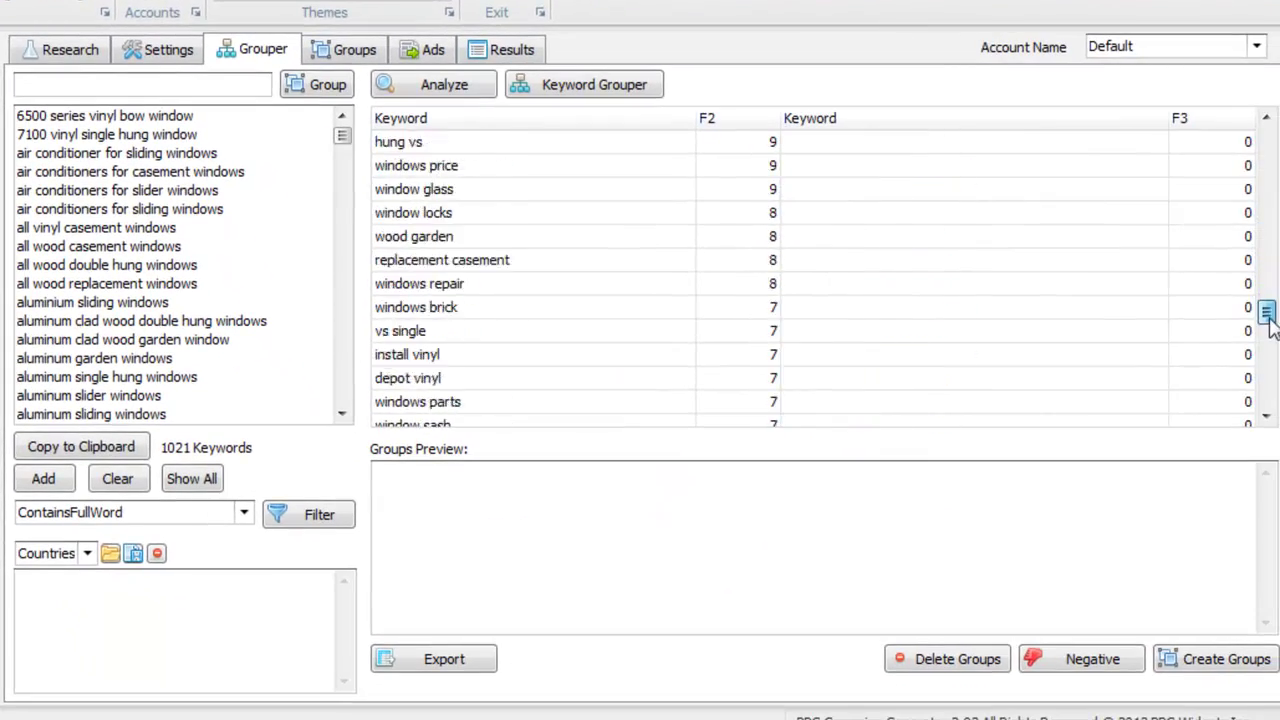
{"action": "left_click_drag", "start_coordinate": [1270, 320], "coordinate": [1270, 405]}
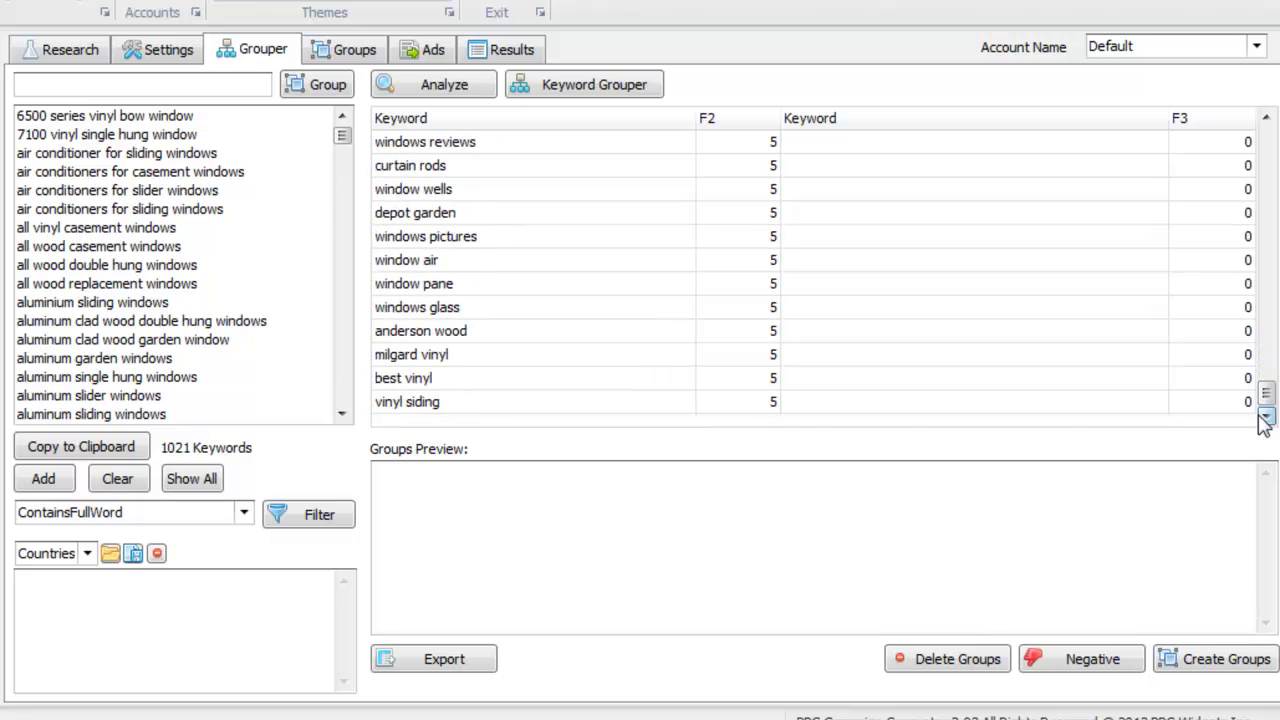
{"action": "left_click", "coordinate": [655, 404]}
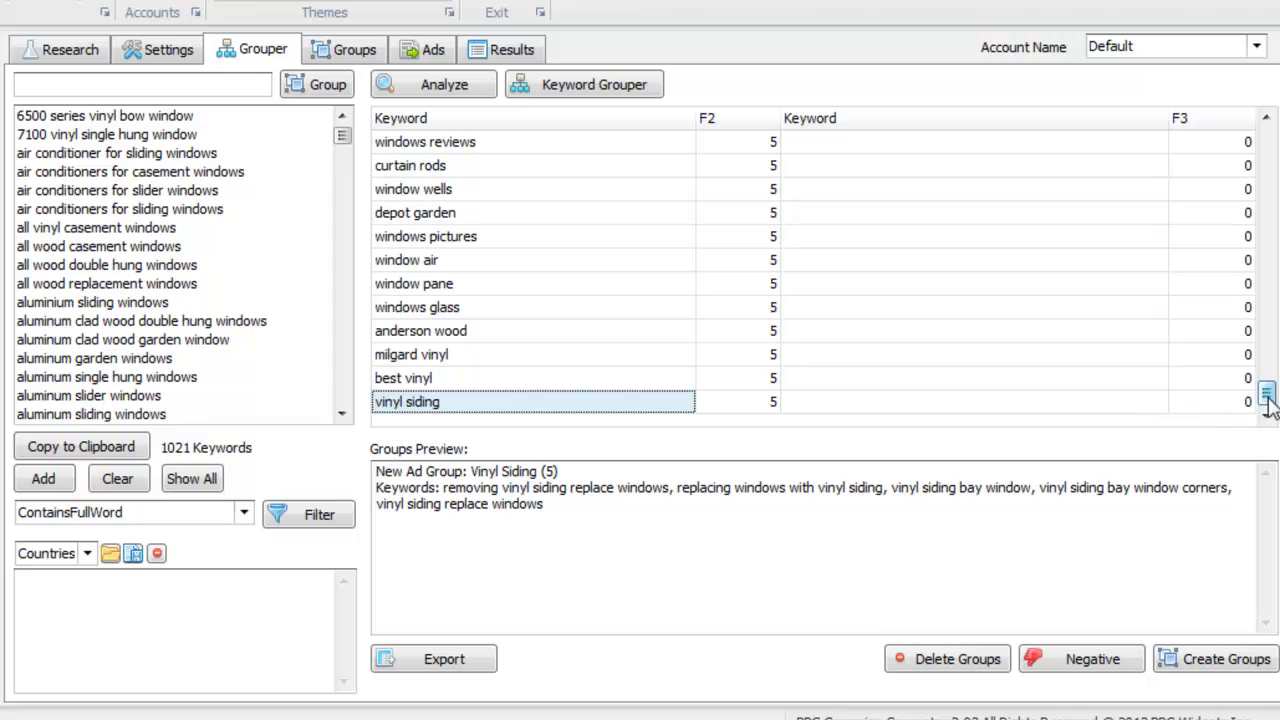
{"action": "left_click_drag", "start_coordinate": [1267, 400], "coordinate": [1268, 348]}
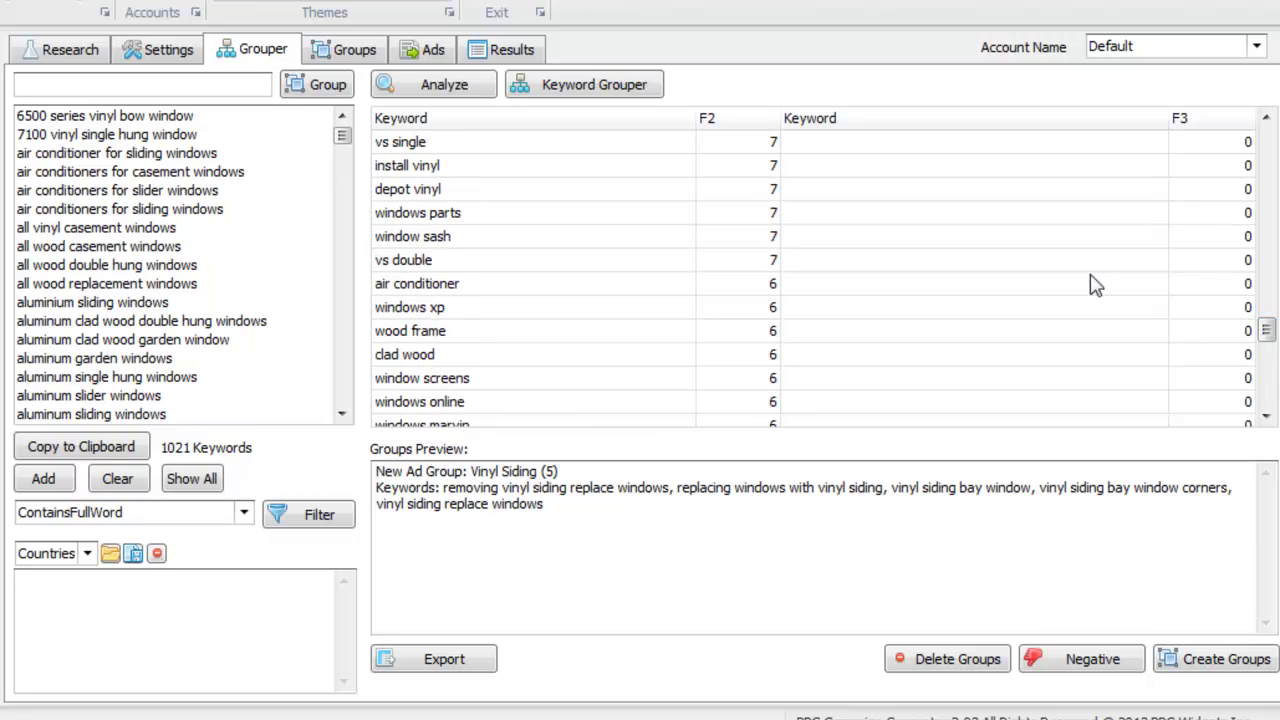
{"action": "scroll", "coordinate": [688, 290], "scroll_direction": "up", "scroll_amount": 6}
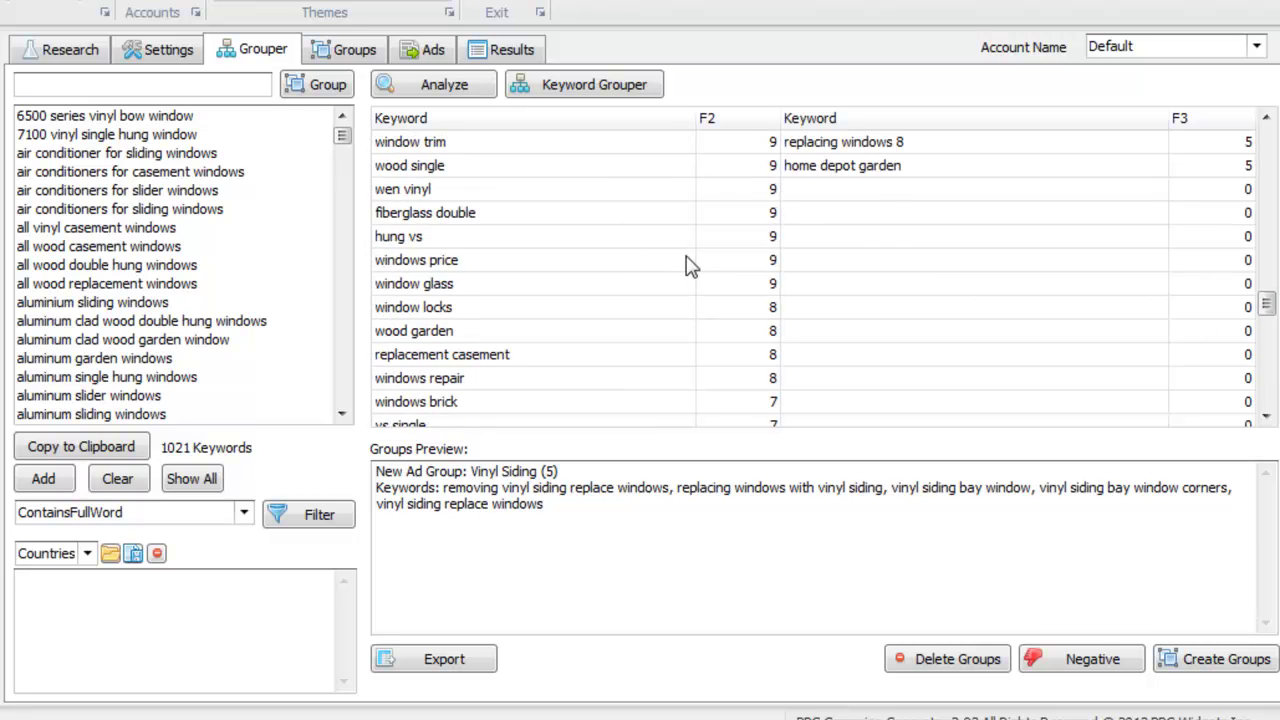
{"action": "left_click", "coordinate": [540, 238]}
{"action": "left_click", "coordinate": [558, 290]}
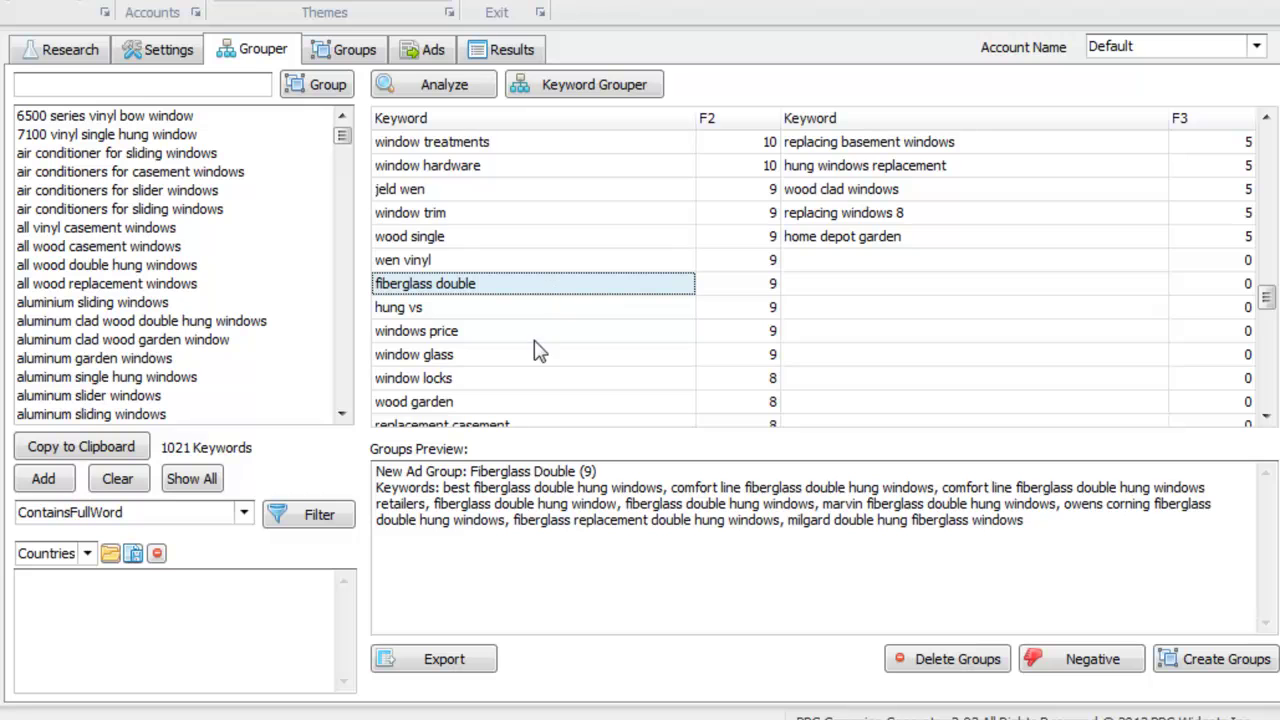
- Preview the ad groups for the two-word phrases "window trim" and "vinyl windows"
{"action": "left_click", "coordinate": [535, 212]}
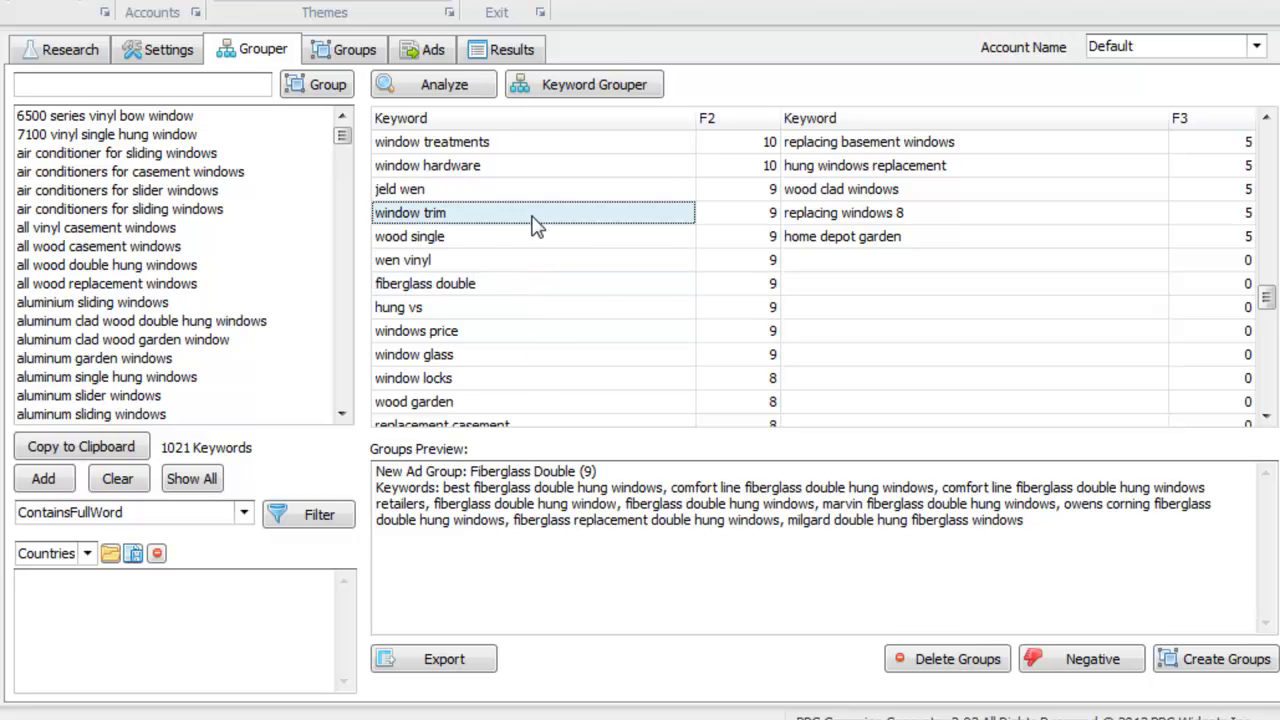
{"action": "scroll", "coordinate": [594, 294], "scroll_direction": "up", "scroll_amount": 4}
{"action": "scroll", "coordinate": [594, 294], "scroll_direction": "up", "scroll_amount": 15}
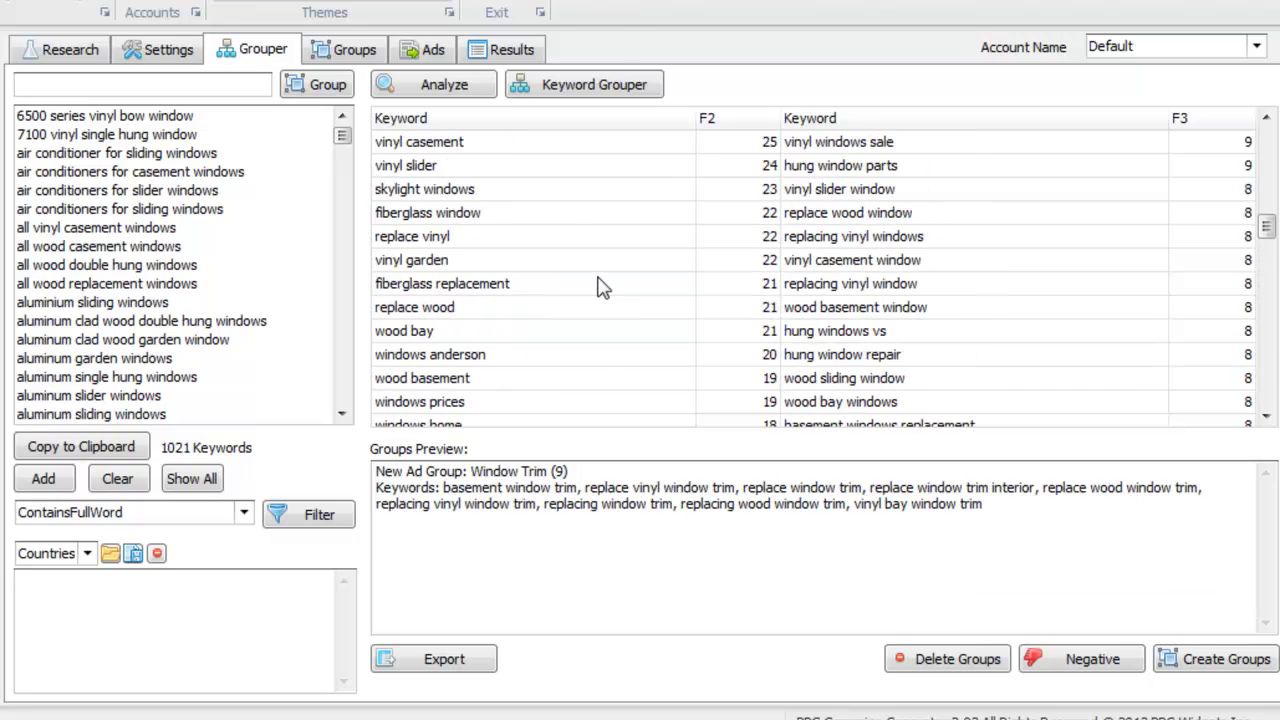
{"action": "scroll", "coordinate": [594, 280], "scroll_direction": "up", "scroll_amount": 3}
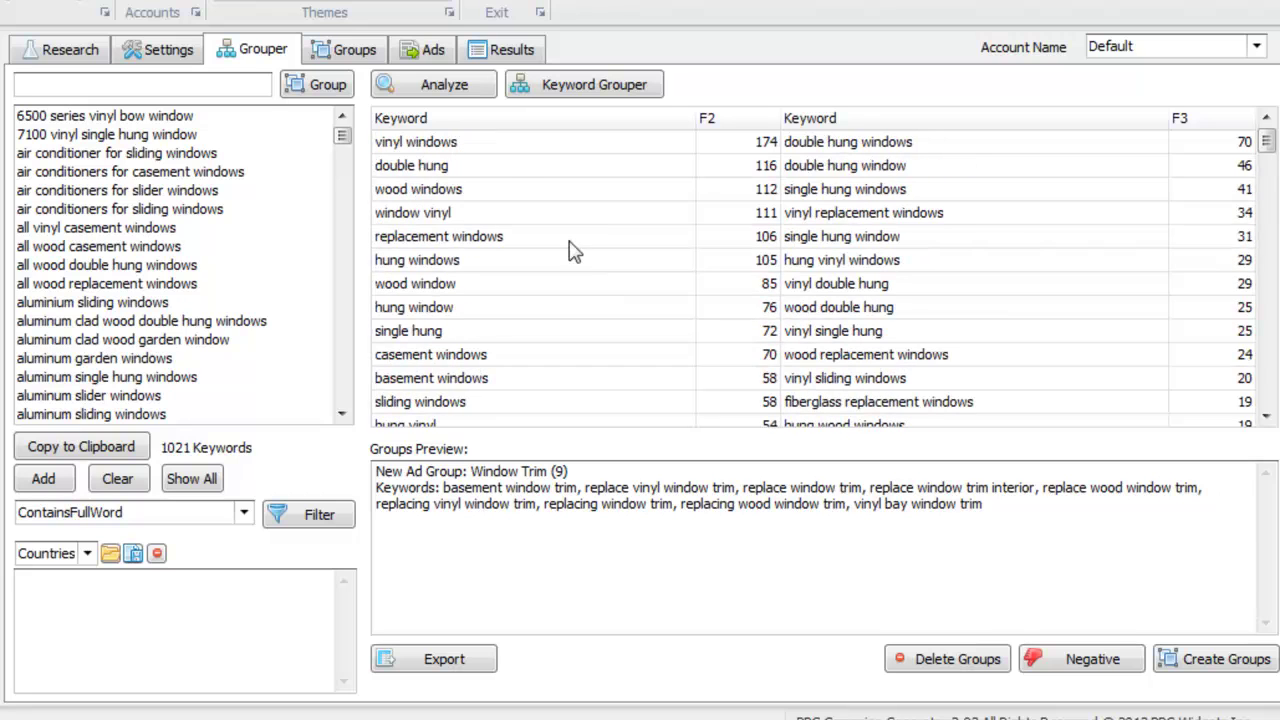
{"action": "left_click", "coordinate": [535, 147]}
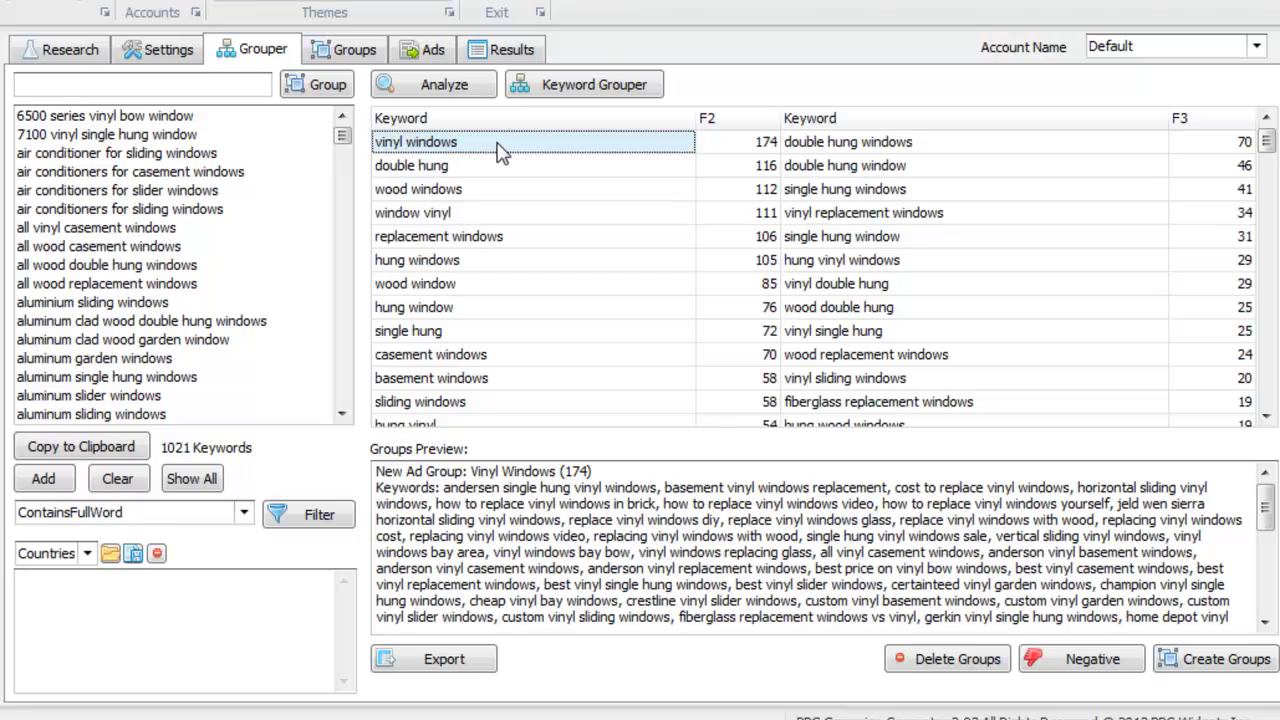
- Review the group actions available for the "vinyl windows" phrase and highlight sample entries in the ungrouped keyword list
{"action": "right_click", "coordinate": [507, 157]}
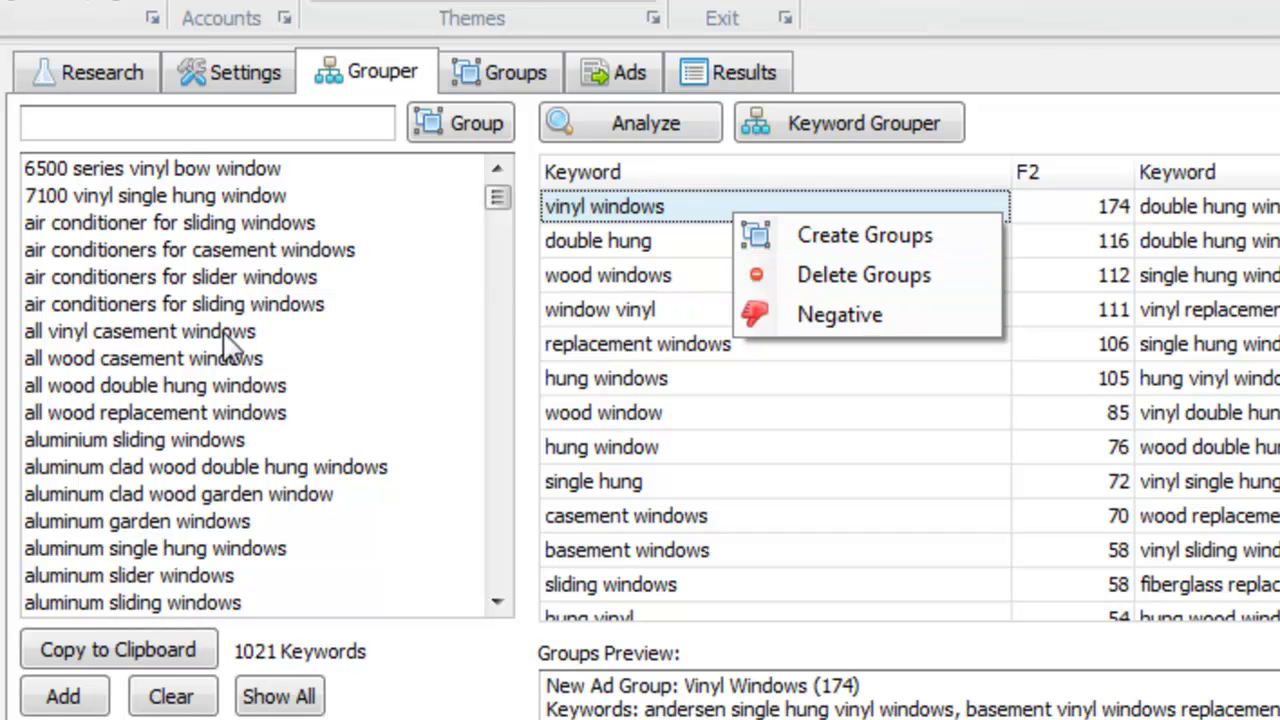
{"action": "left_click", "coordinate": [280, 286]}
{"action": "left_click_drag", "start_coordinate": [283, 304], "coordinate": [297, 487]}
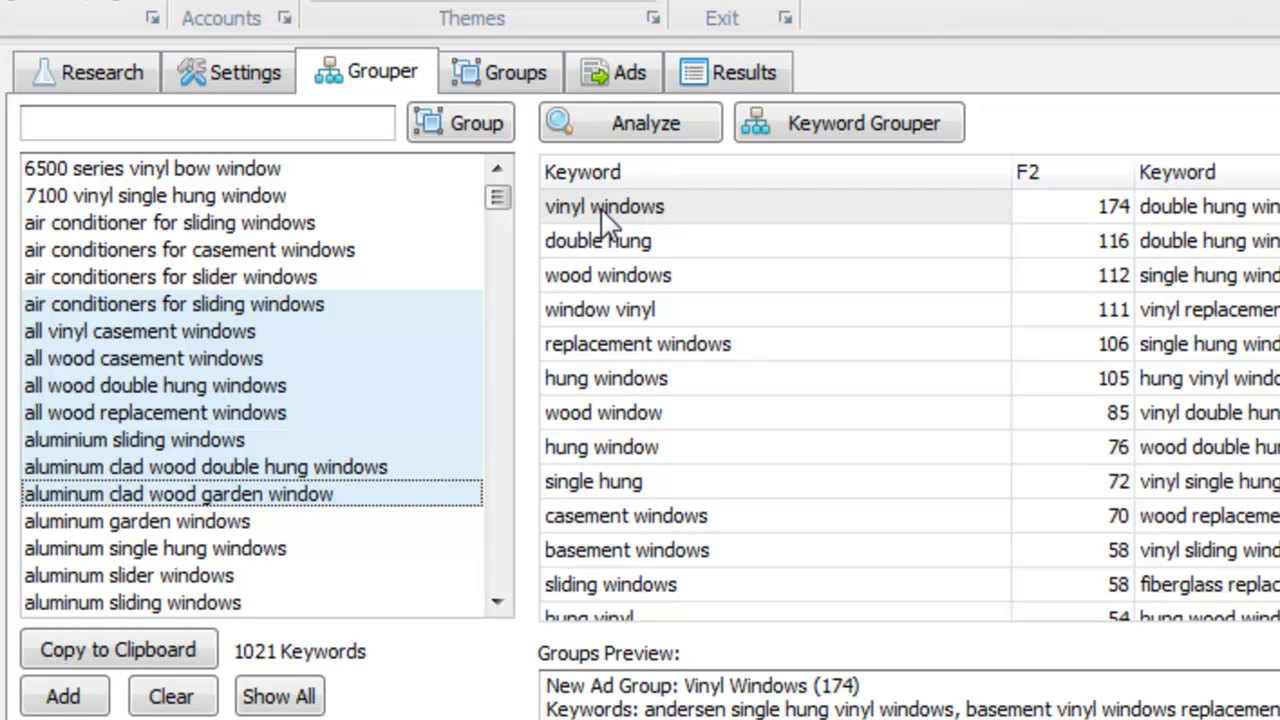
{"action": "right_click", "coordinate": [713, 221]}
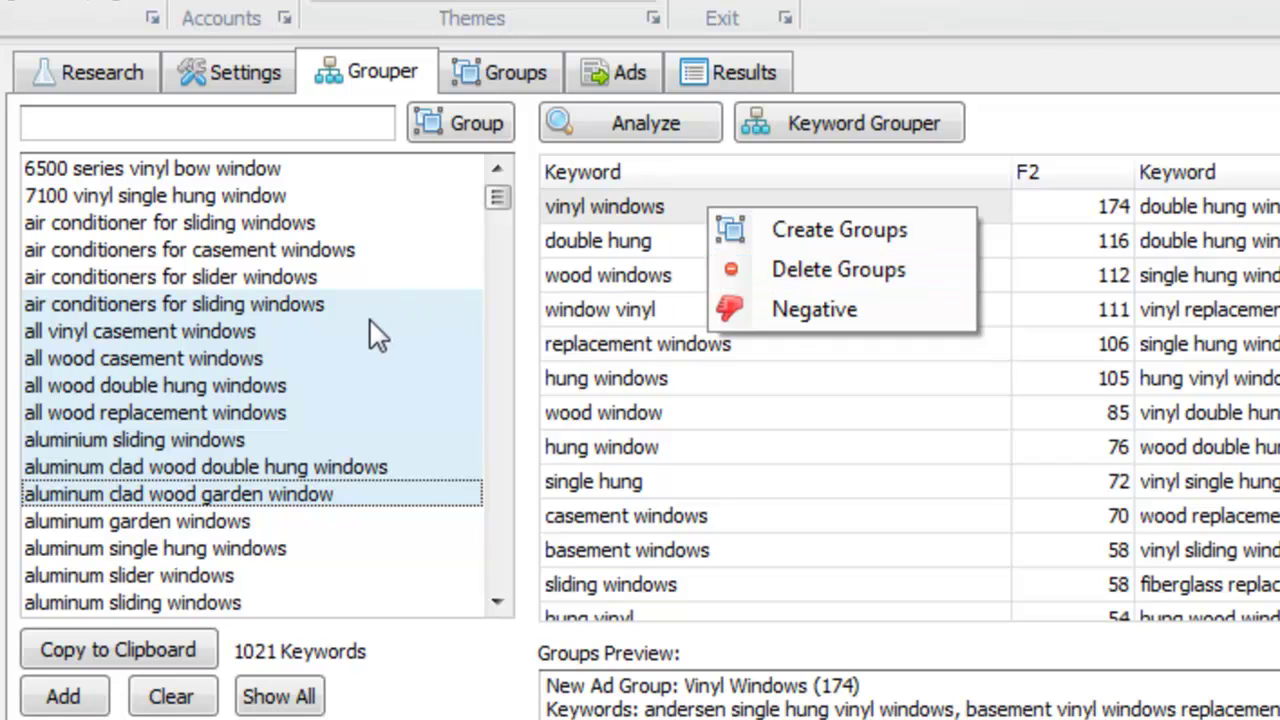
{"action": "left_click_drag", "start_coordinate": [370, 322], "coordinate": [318, 252]}
{"action": "left_click_drag", "start_coordinate": [333, 343], "coordinate": [333, 505]}
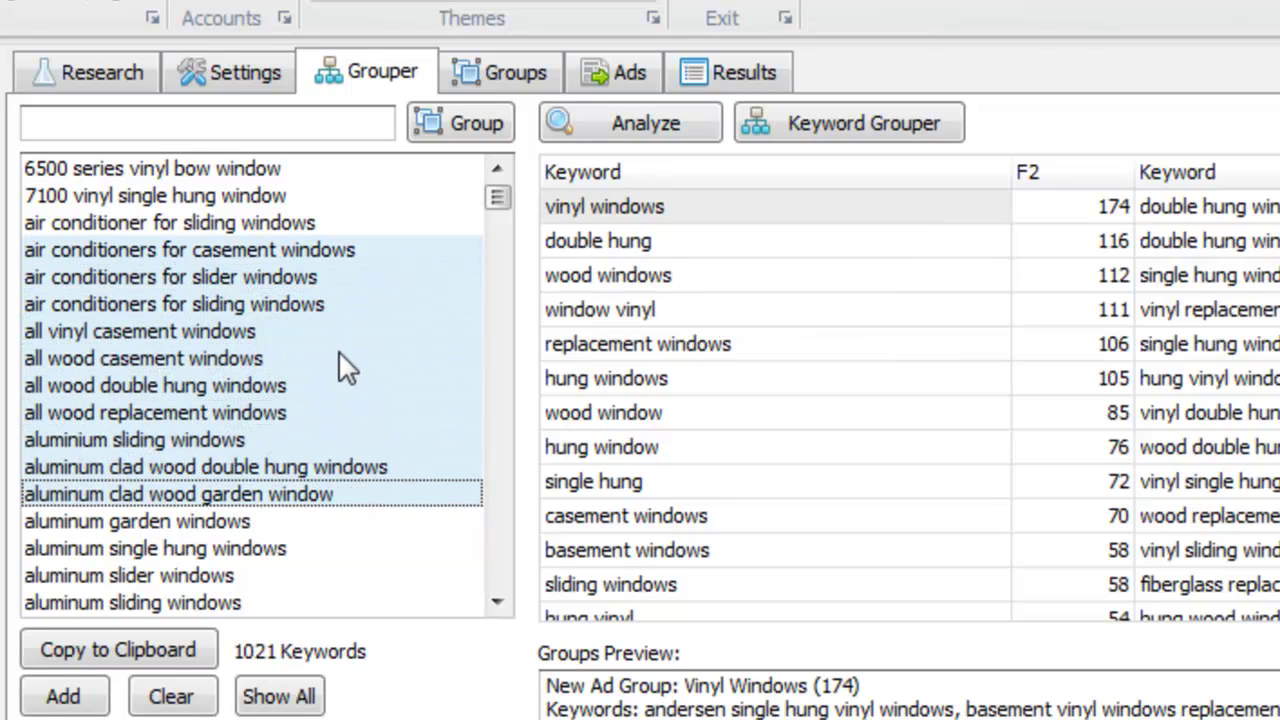
{"action": "right_click", "coordinate": [640, 209]}
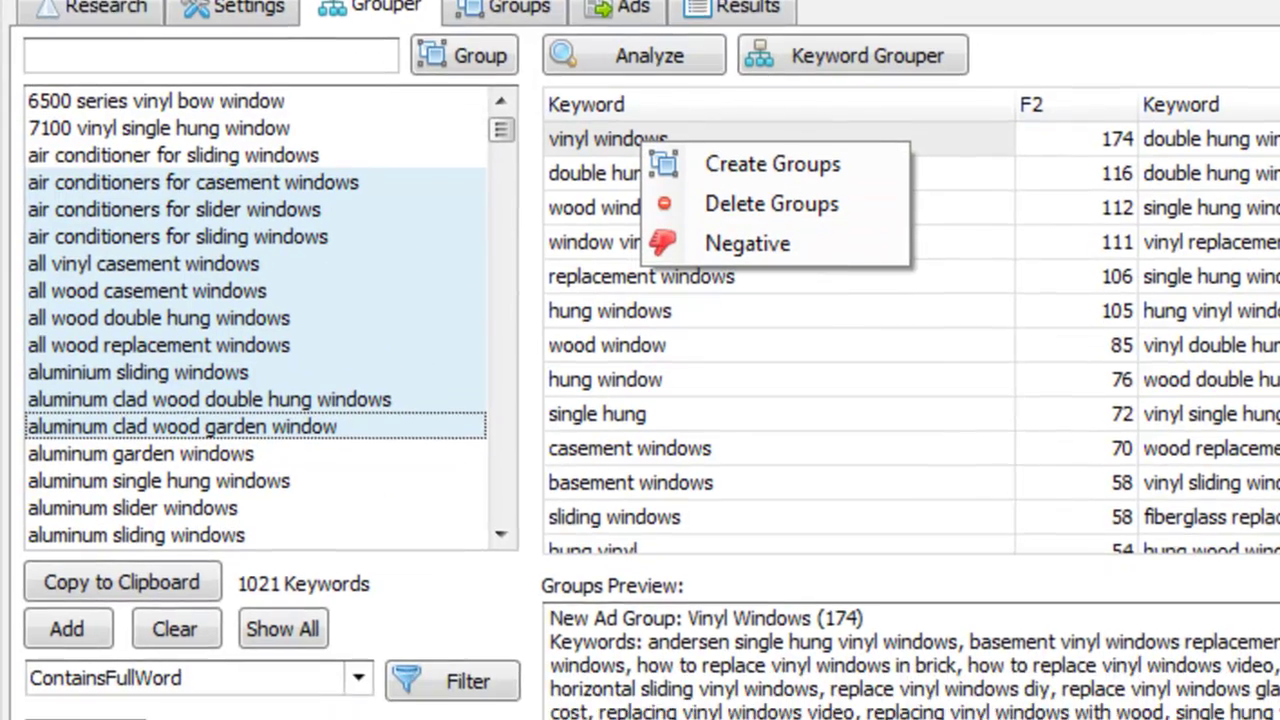
{"action": "left_click", "coordinate": [723, 318]}
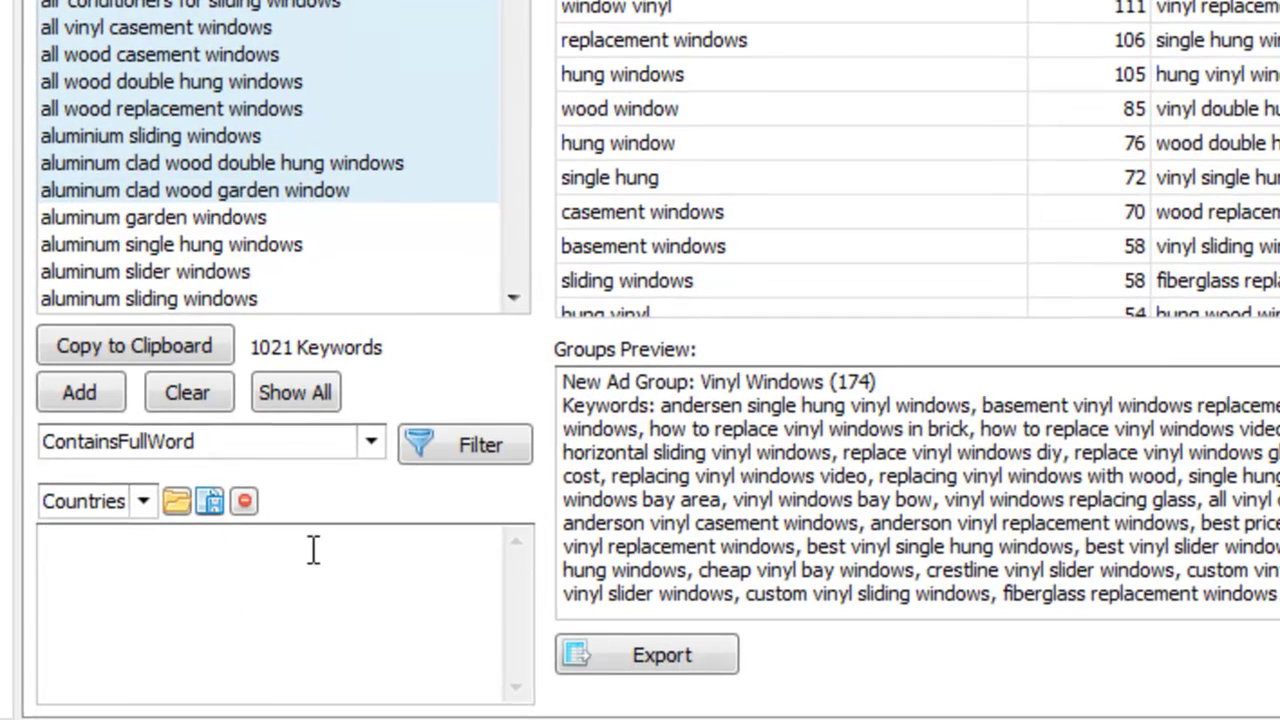
{"action": "left_click", "coordinate": [370, 80]}
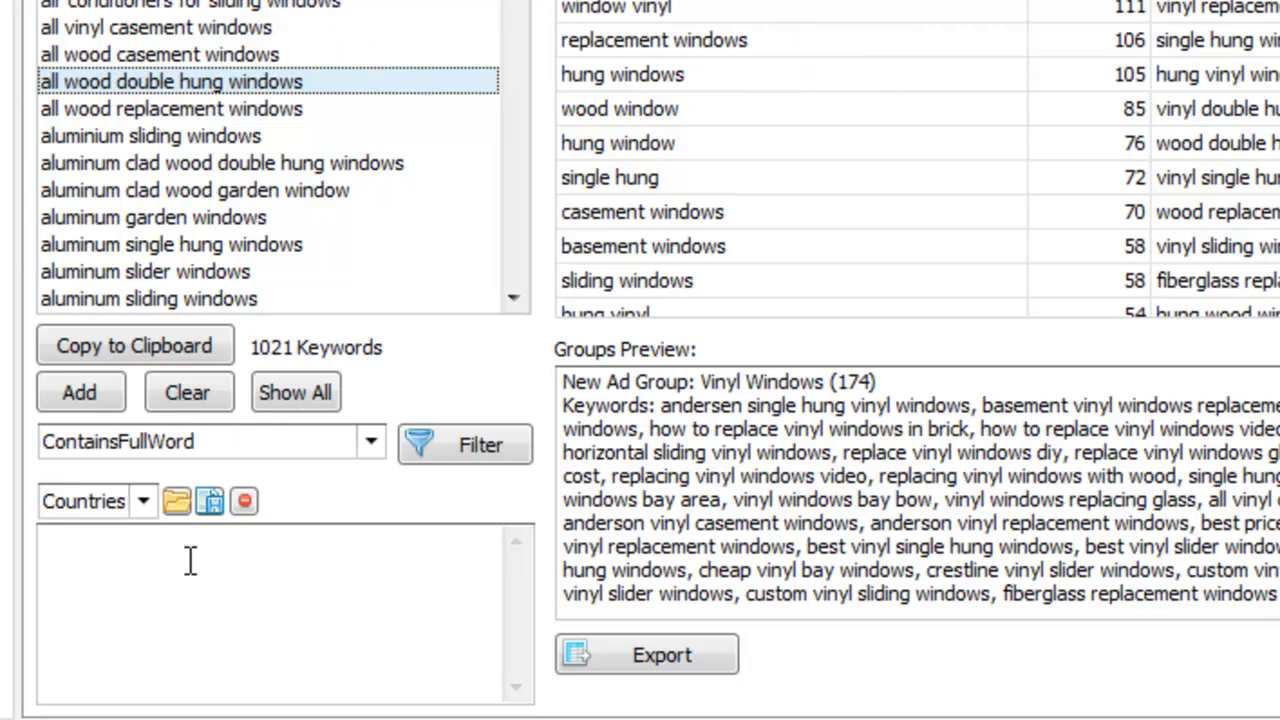
{"action": "left_click", "coordinate": [339, 591]}
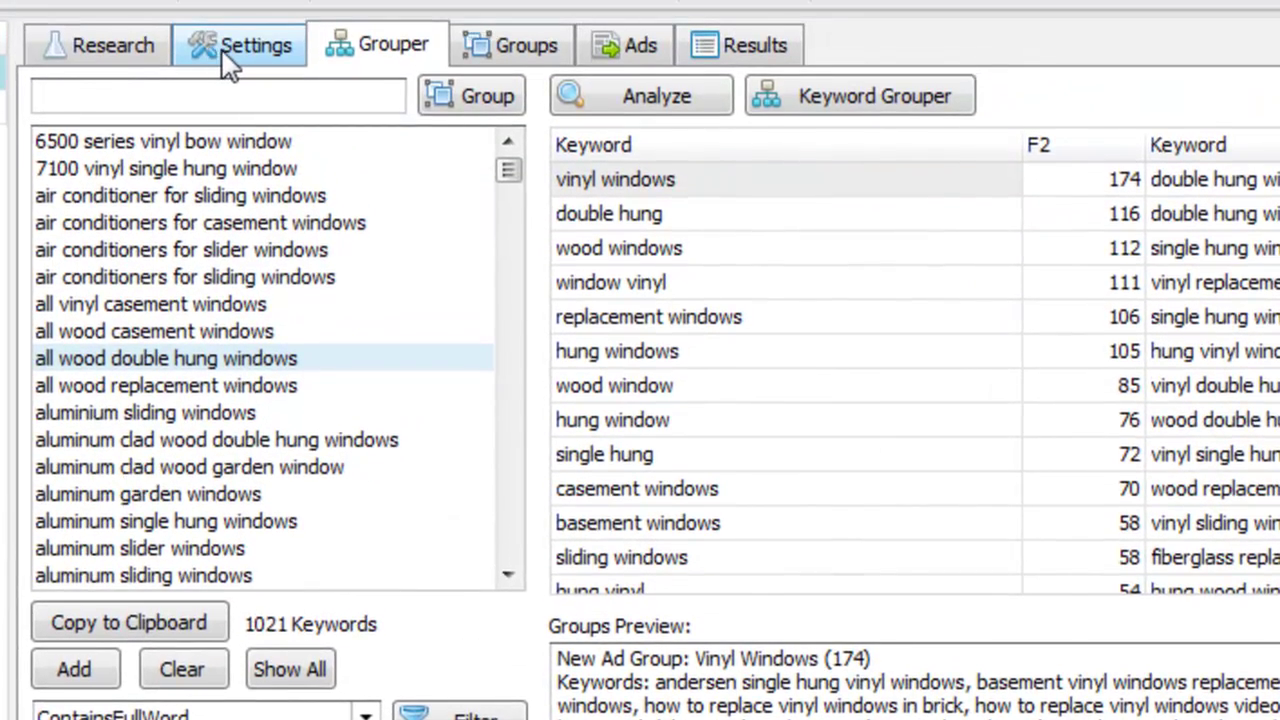
- Restrict the frequency analysis to One Word Frequency (F1), save the setting, and analyze the ungrouped keywords again
{"action": "left_click", "coordinate": [232, 52]}
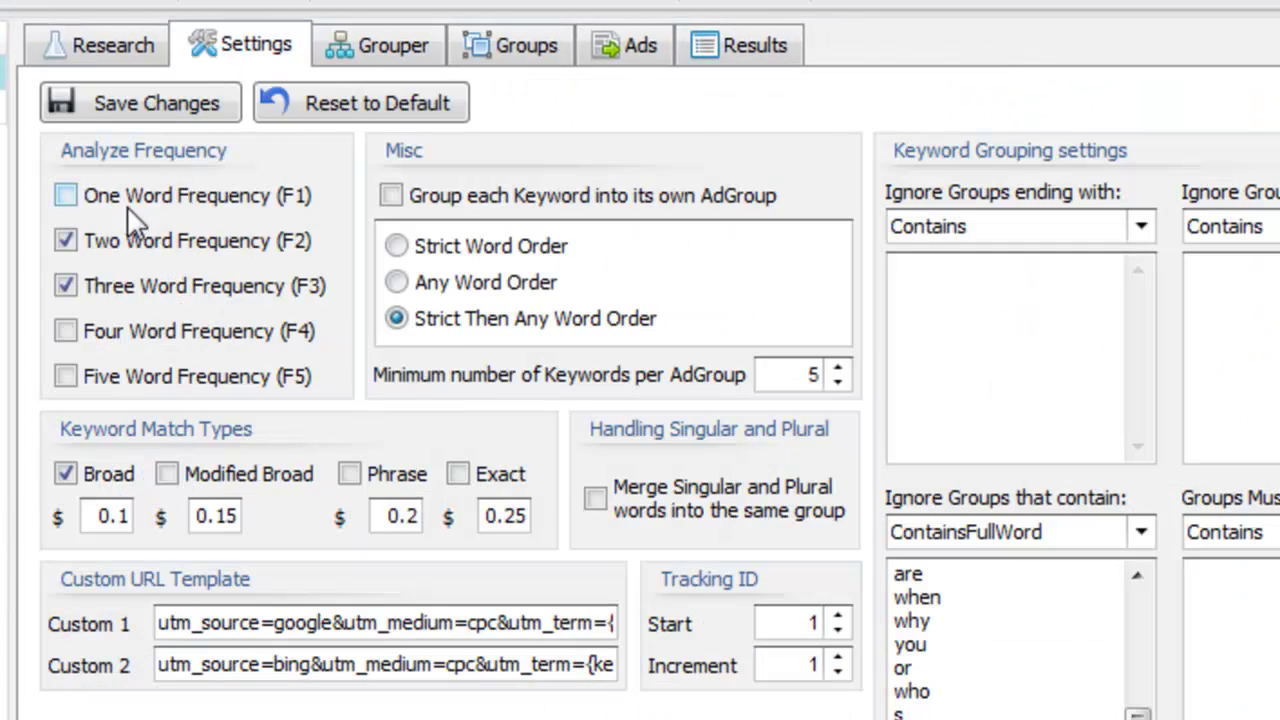
{"action": "left_click", "coordinate": [130, 198]}
{"action": "left_click", "coordinate": [125, 250]}
{"action": "left_click", "coordinate": [130, 287]}
{"action": "left_click", "coordinate": [222, 115]}
{"action": "left_click", "coordinate": [400, 55]}
{"action": "left_click", "coordinate": [660, 106]}
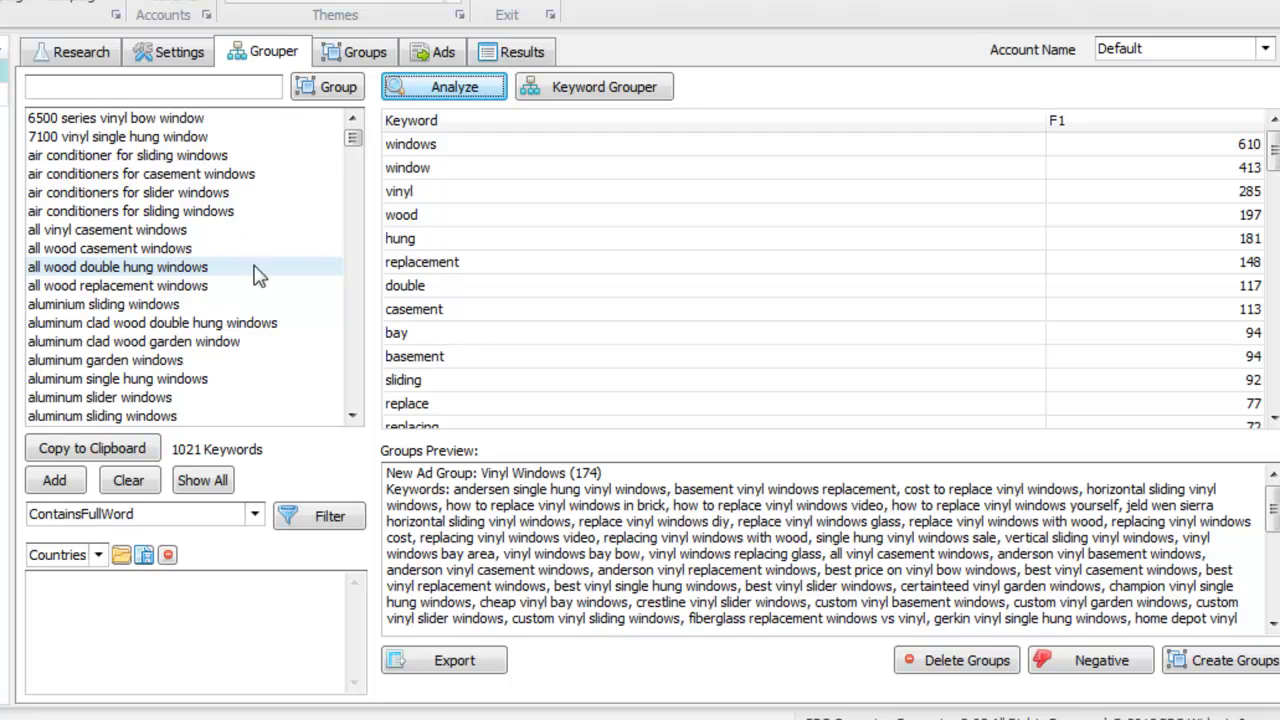
- Select the single words "video", "definition" and "siding" together among the least frequent one-word results
{"action": "left_click_drag", "start_coordinate": [1274, 150], "coordinate": [1274, 385]}
{"action": "left_click", "coordinate": [450, 404]}
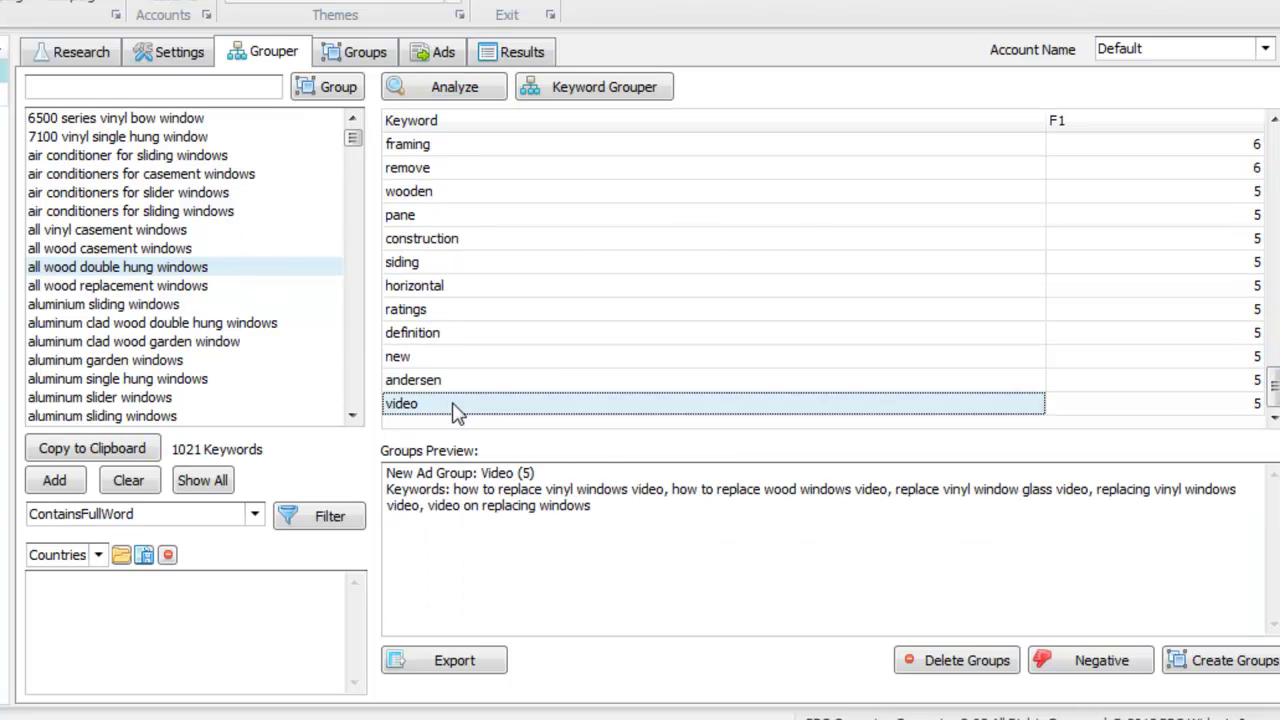
{"action": "left_click", "coordinate": [436, 338], "text": "ctrl"}
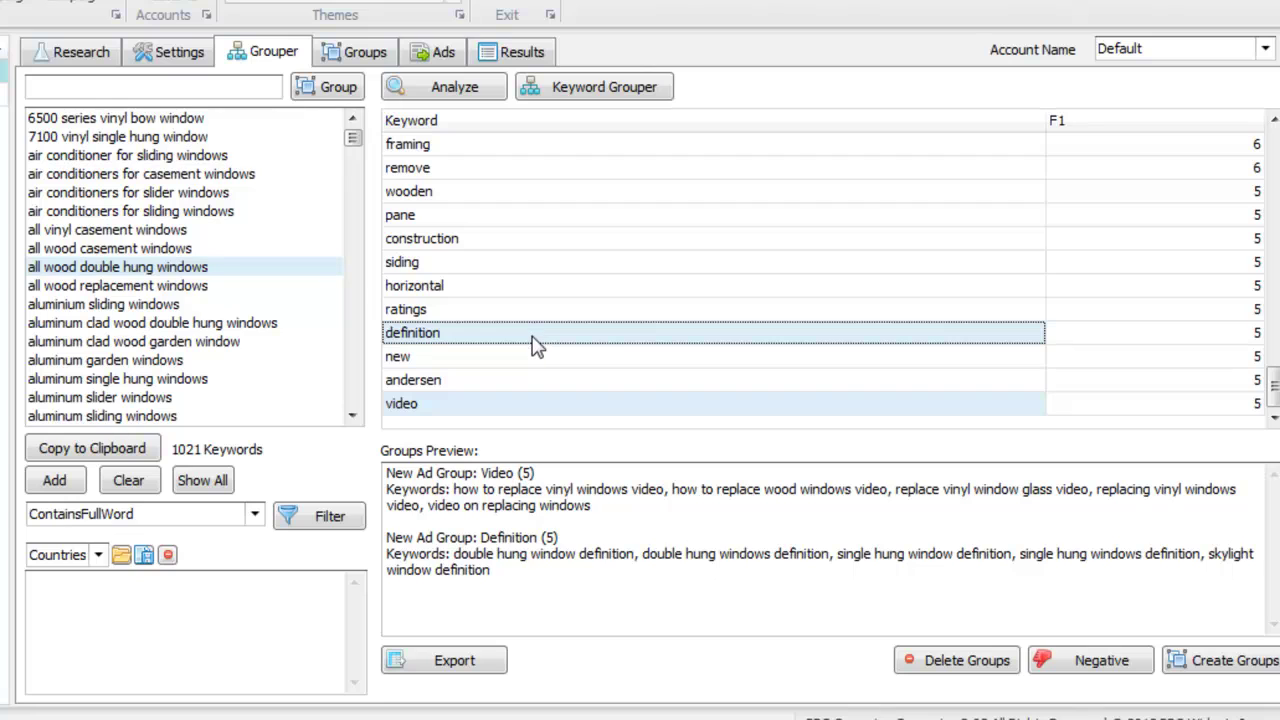
{"action": "scroll", "coordinate": [537, 346], "scroll_direction": "up", "scroll_amount": 1}
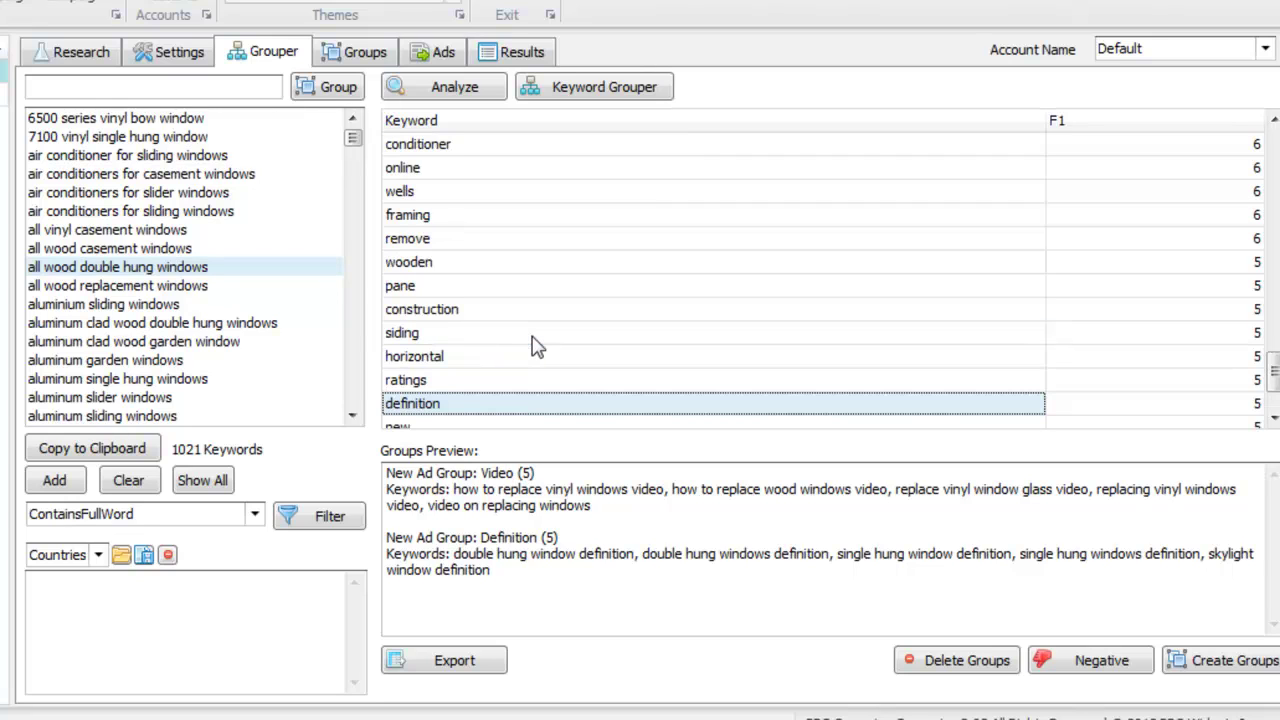
{"action": "left_click", "coordinate": [440, 336], "text": "ctrl"}
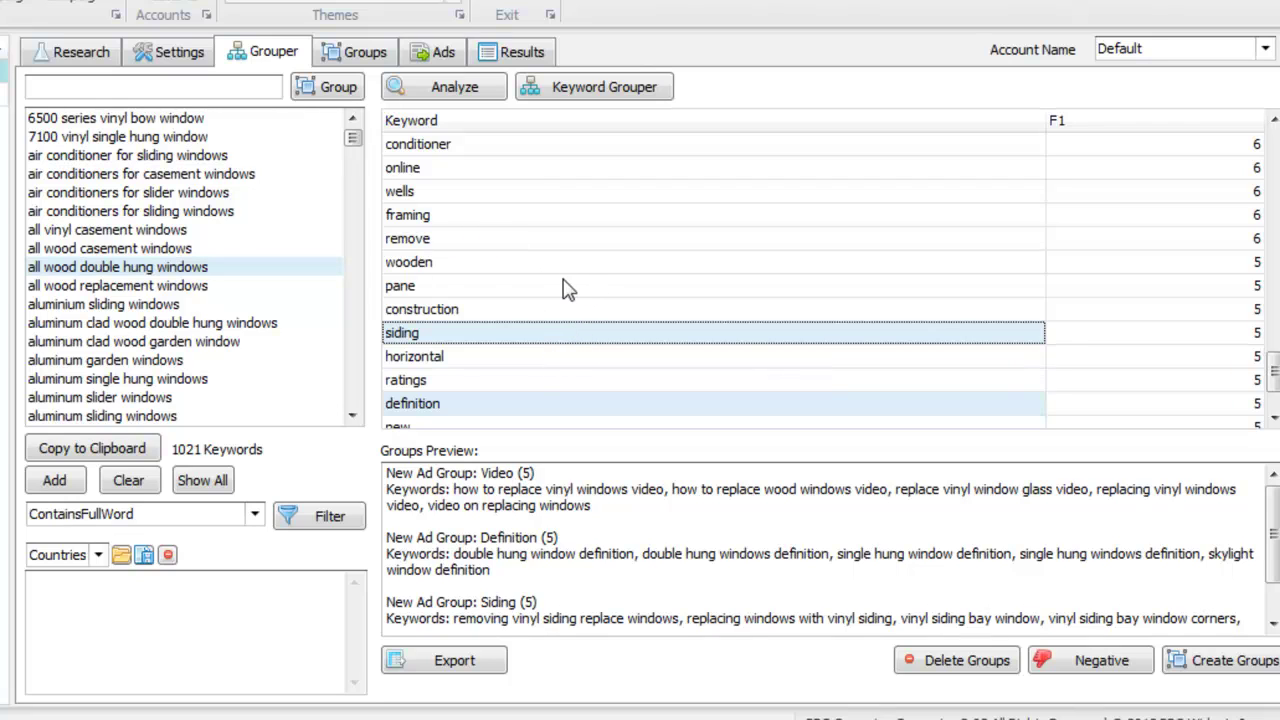
- Add the words "wells" and "xp" to the selected one-word results
{"action": "scroll", "coordinate": [563, 289], "scroll_direction": "up", "scroll_amount": 1}
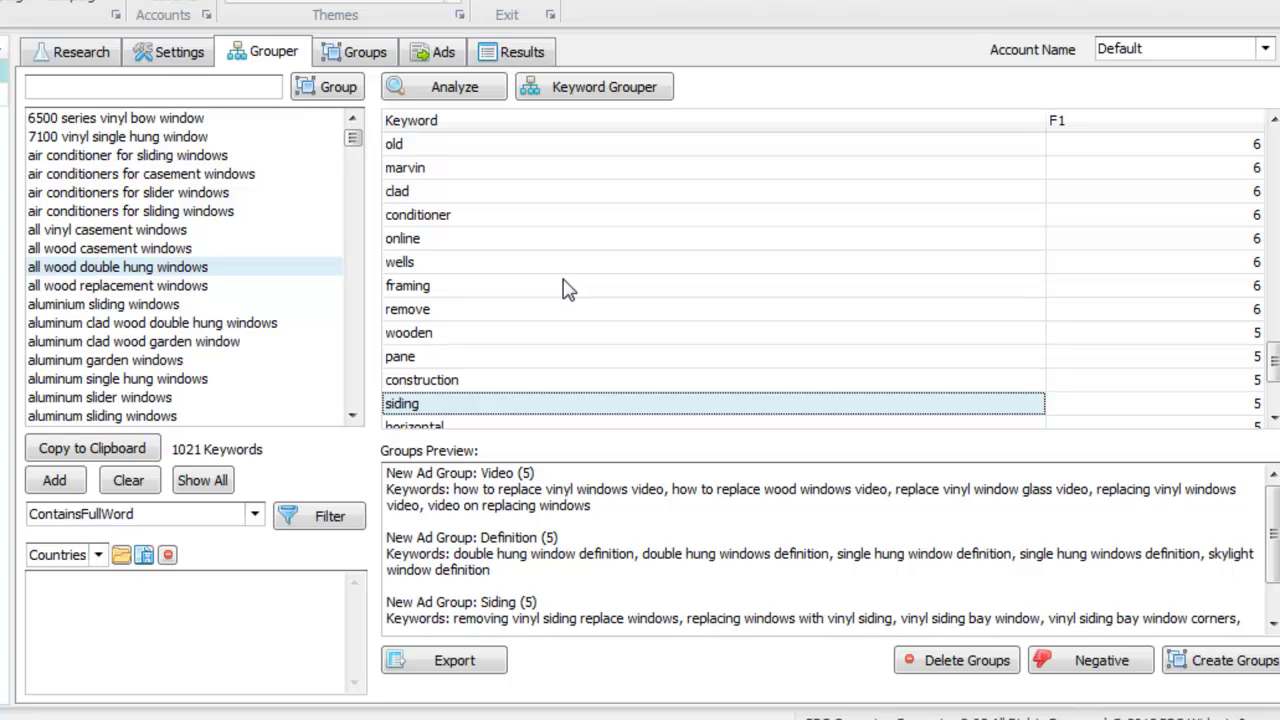
{"action": "left_click", "coordinate": [430, 263]}
{"action": "scroll", "coordinate": [505, 276], "scroll_direction": "up", "scroll_amount": 1}
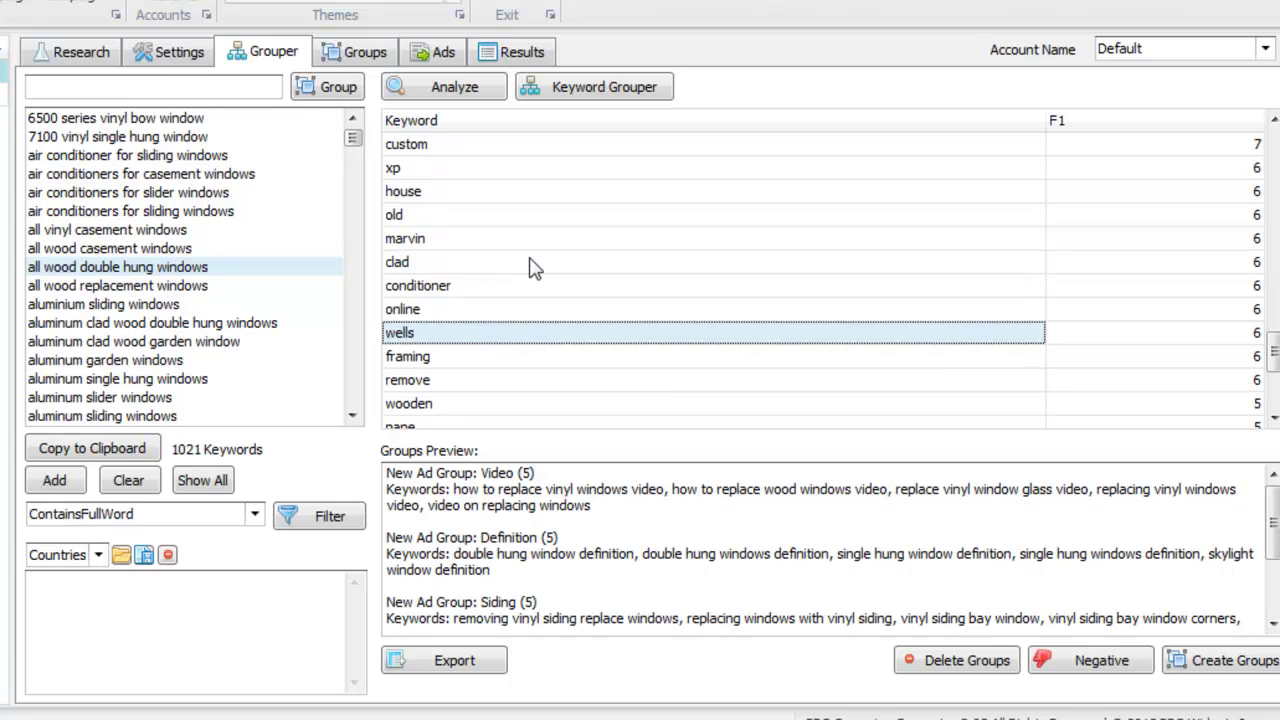
{"action": "scroll", "coordinate": [530, 266], "scroll_direction": "up", "scroll_amount": 1}
{"action": "left_click", "coordinate": [432, 240], "text": "ctrl"}
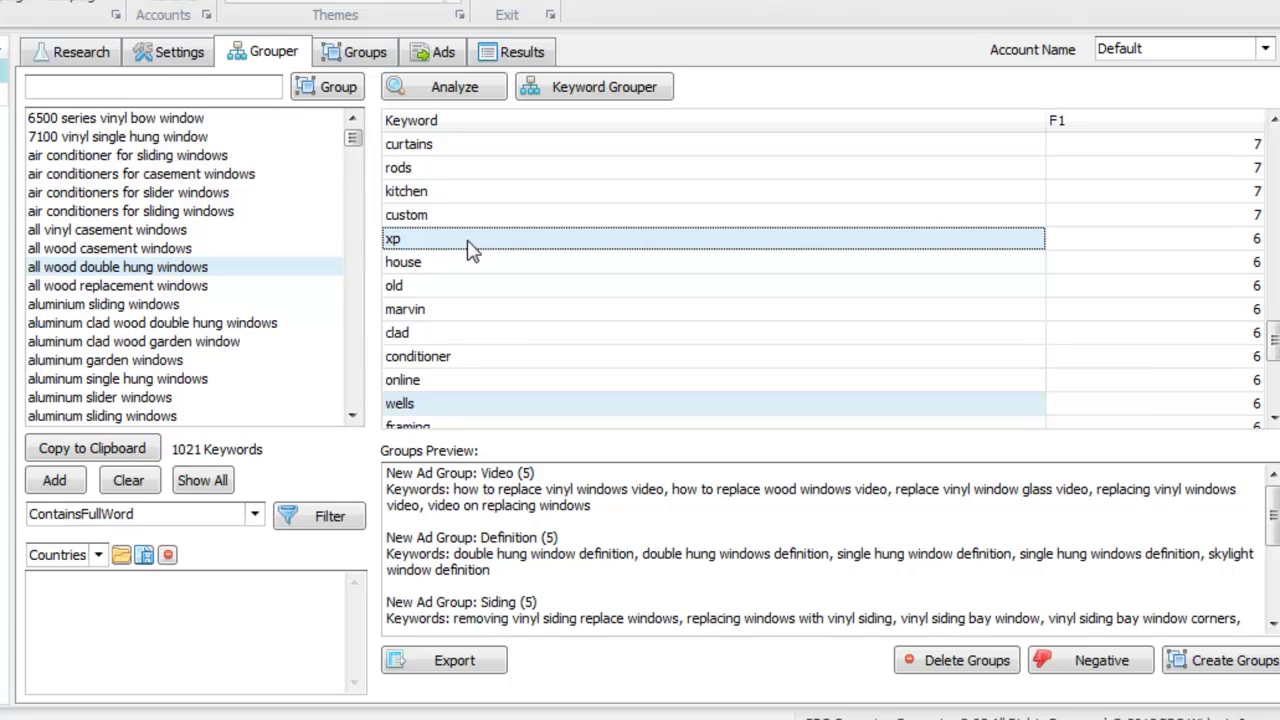
- Extend the one-word selection with "curtains", "rods", "locks" and "screens"
{"action": "scroll", "coordinate": [472, 250], "scroll_direction": "up", "scroll_amount": 1}
{"action": "left_click", "coordinate": [428, 224], "text": "ctrl"}
{"action": "left_click", "coordinate": [437, 240], "text": "ctrl"}
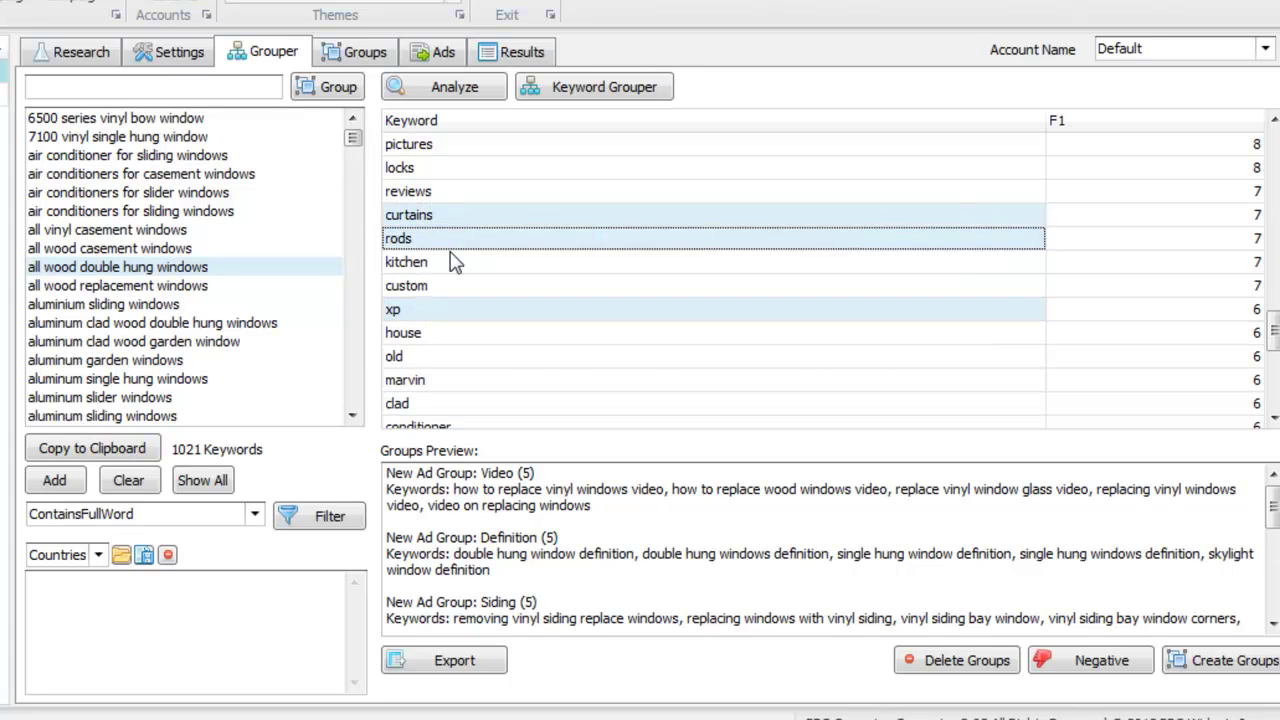
{"action": "scroll", "coordinate": [500, 265], "scroll_direction": "up", "scroll_amount": 1}
{"action": "left_click", "coordinate": [423, 240], "text": "ctrl"}
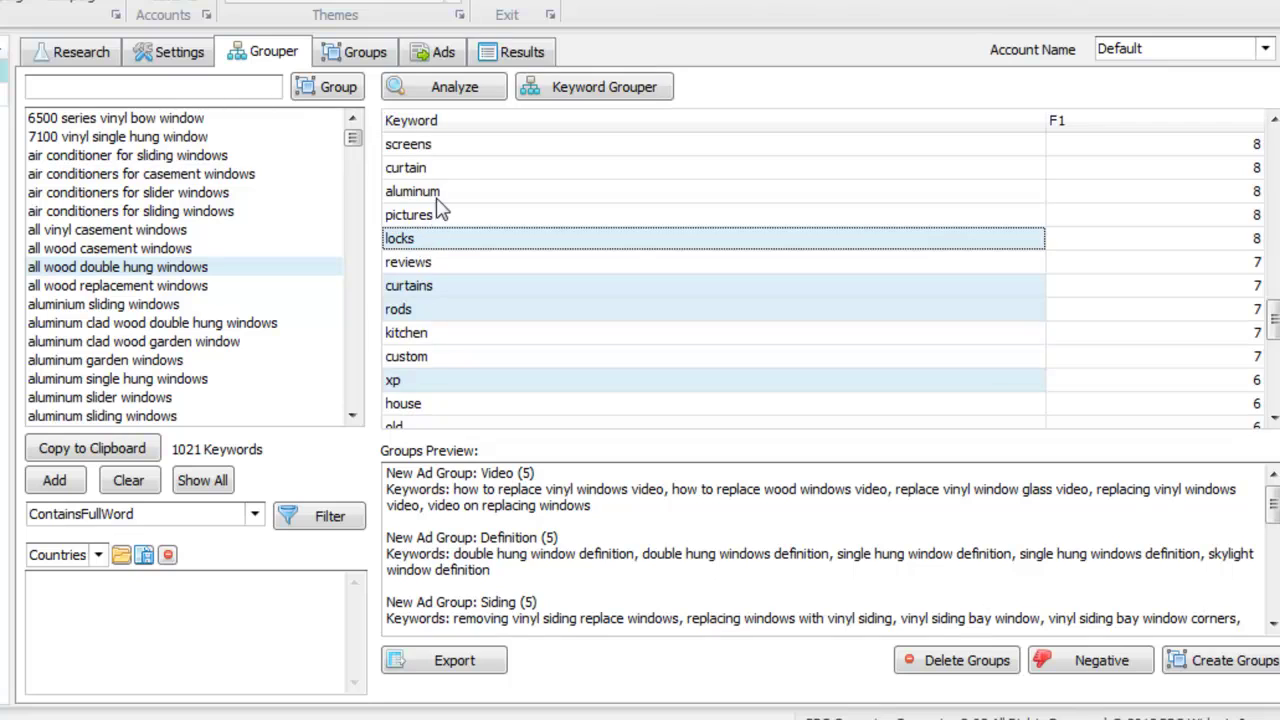
{"action": "left_click", "coordinate": [452, 146], "text": "ctrl"}
{"action": "scroll", "coordinate": [530, 245], "scroll_direction": "up", "scroll_amount": 1}
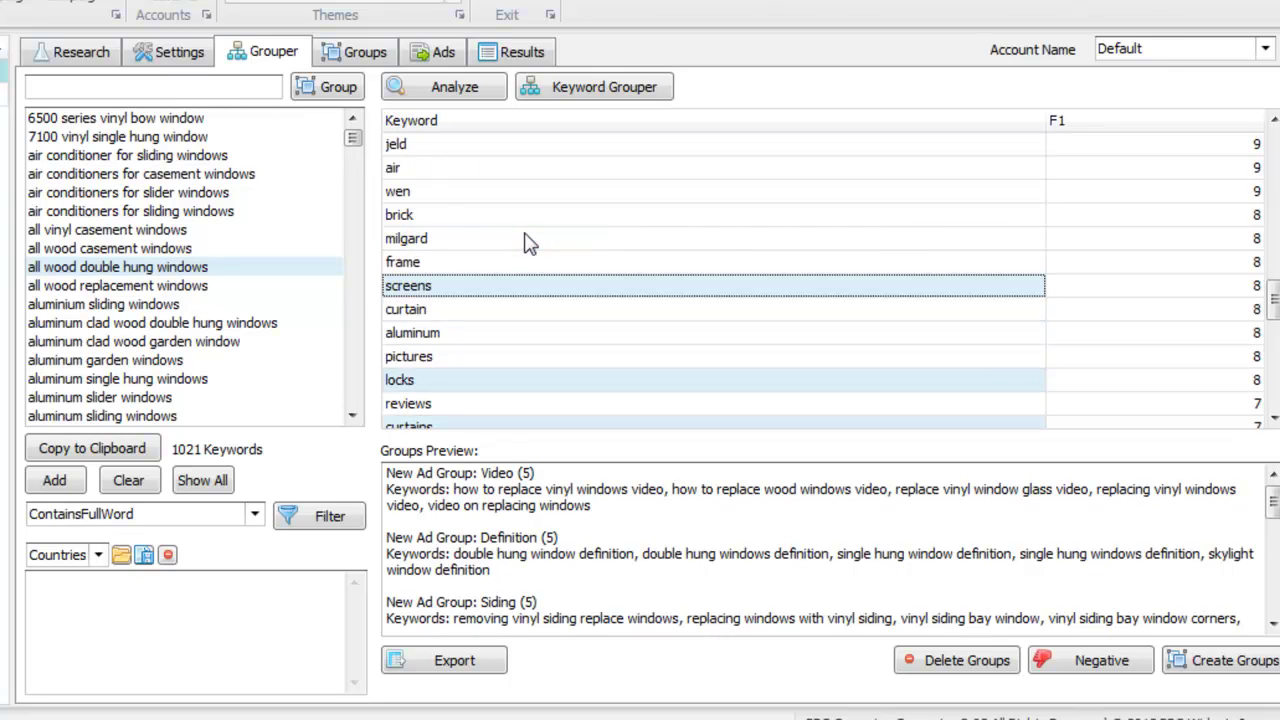
- Include the more frequent terms "blinds" and "8" in the one-word selection
{"action": "scroll", "coordinate": [532, 245], "scroll_direction": "up", "scroll_amount": 2}
{"action": "scroll", "coordinate": [488, 240], "scroll_direction": "up", "scroll_amount": 1}
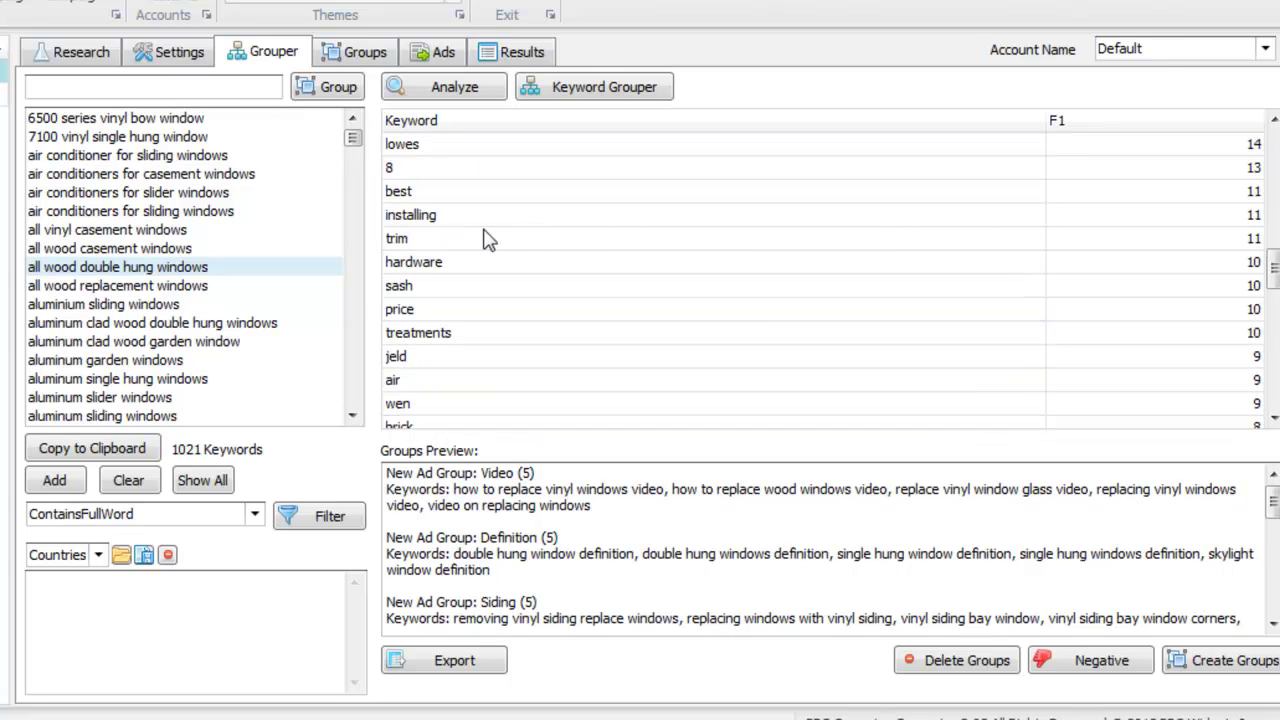
{"action": "scroll", "coordinate": [488, 240], "scroll_direction": "up", "scroll_amount": 5}
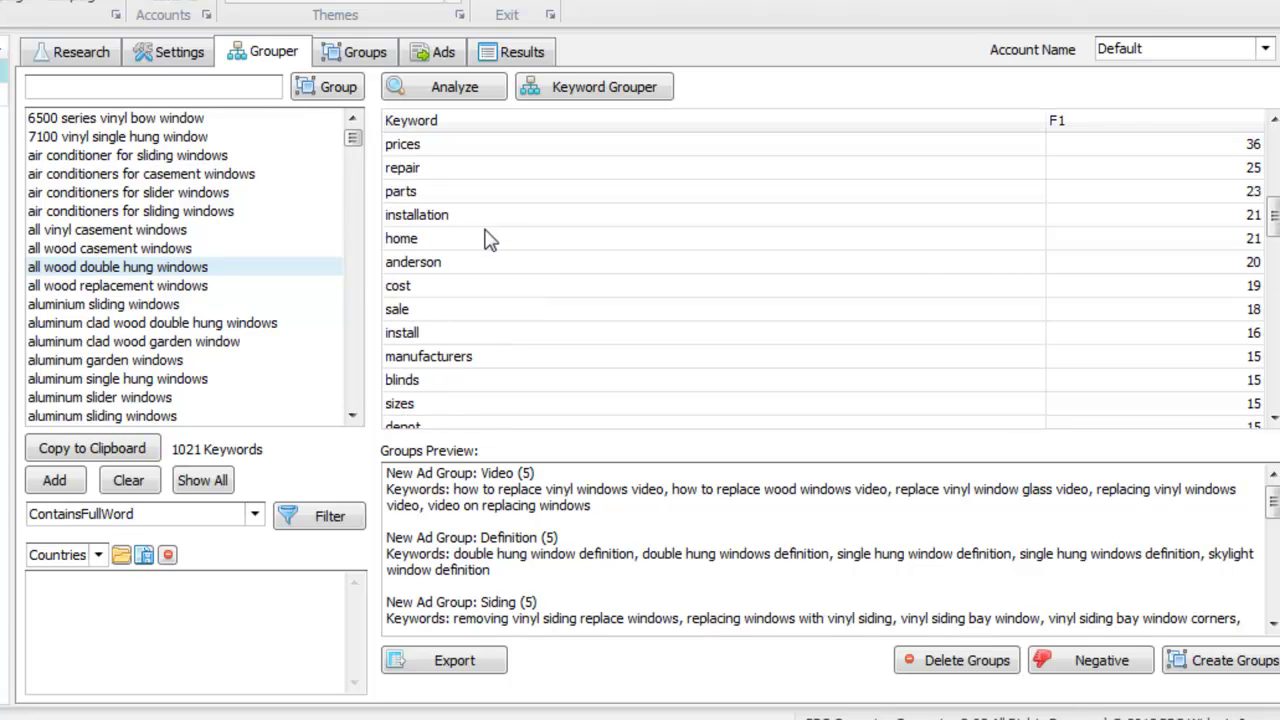
{"action": "scroll", "coordinate": [486, 274], "scroll_direction": "down", "scroll_amount": 2}
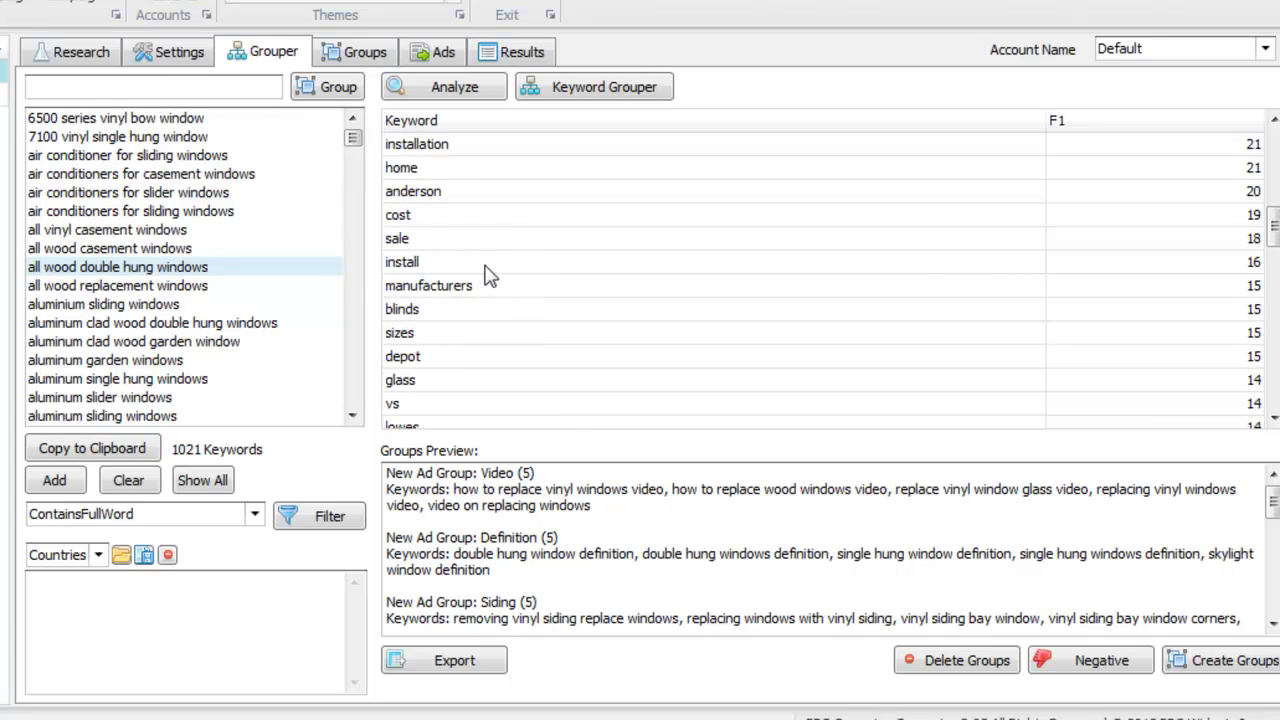
{"action": "left_click", "coordinate": [428, 238]}
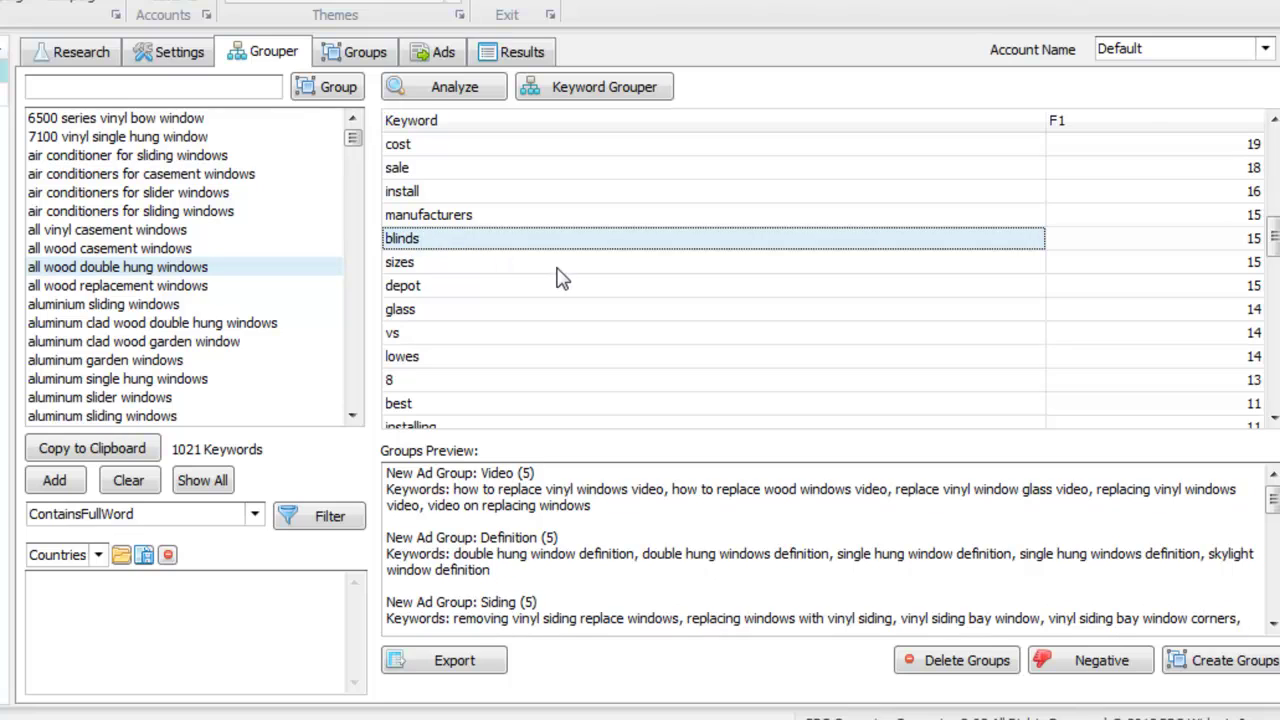
{"action": "scroll", "coordinate": [556, 276], "scroll_direction": "down", "scroll_amount": 2}
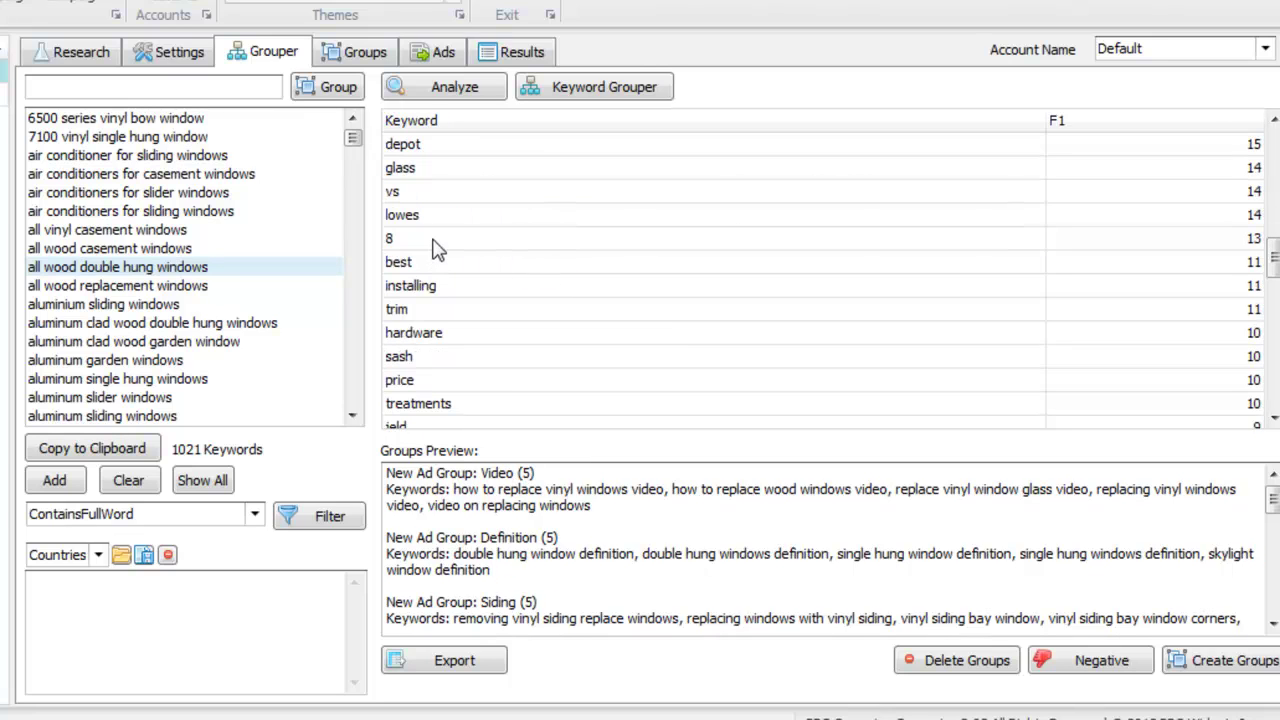
{"action": "left_click", "coordinate": [437, 247]}
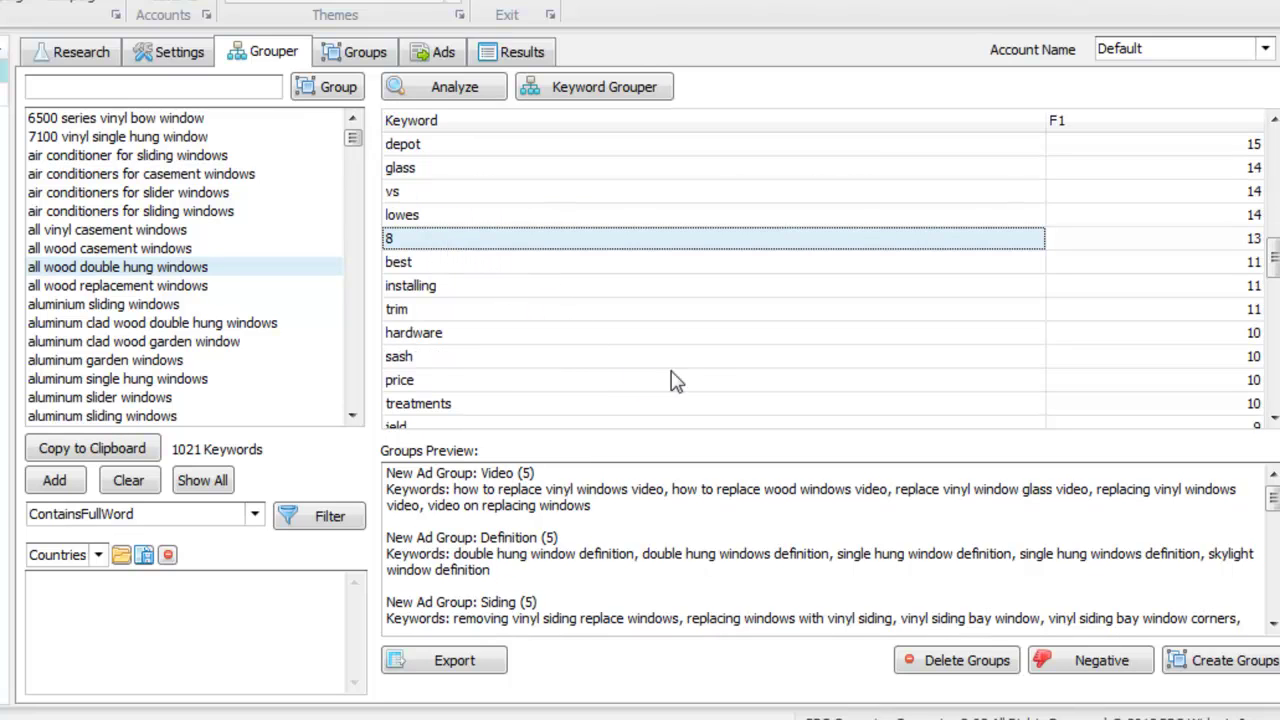
- Add "curtain" and "brick" to the one-word selection and check the remaining low-frequency words
{"action": "scroll", "coordinate": [690, 375], "scroll_direction": "down", "scroll_amount": 4}
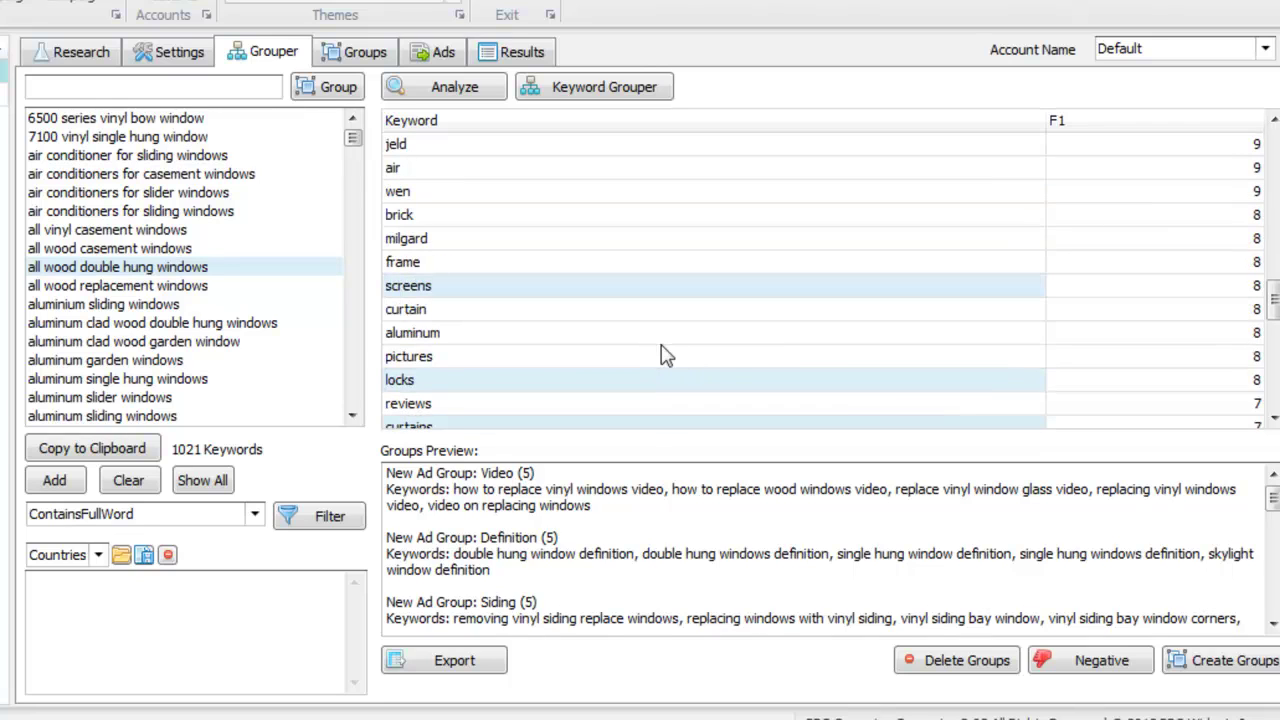
{"action": "left_click", "coordinate": [445, 312], "text": "ctrl"}
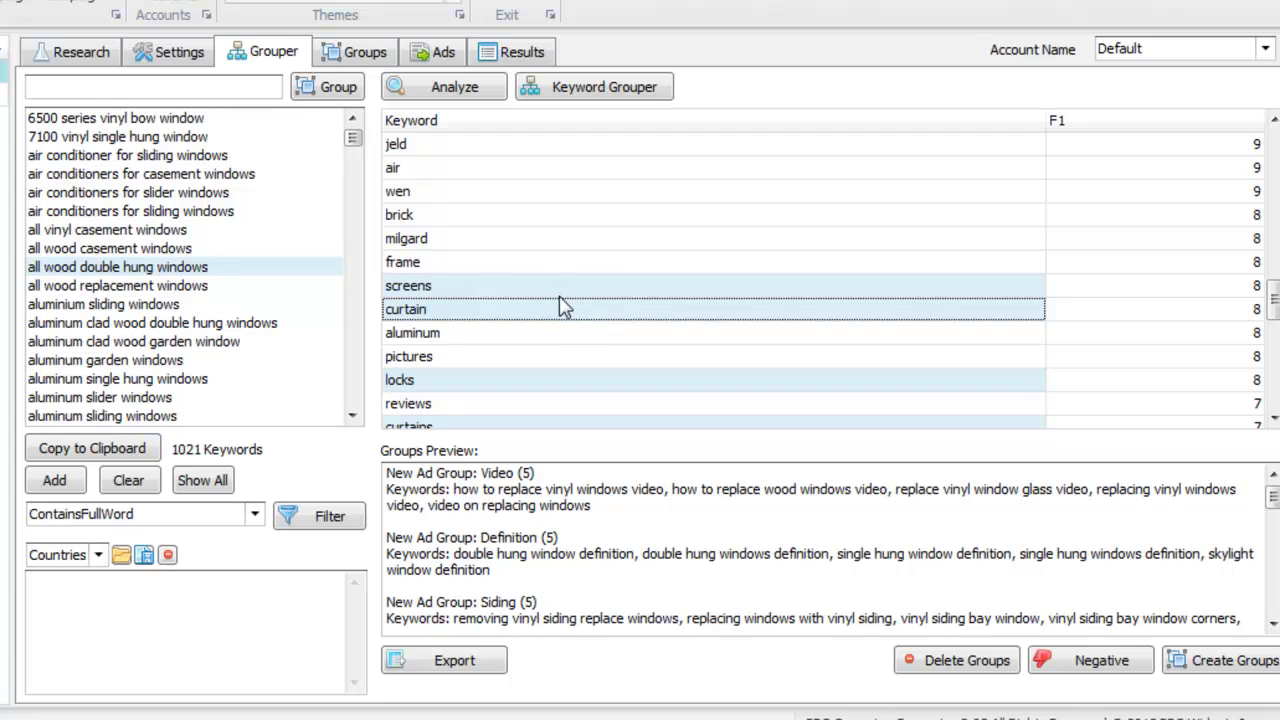
{"action": "left_click", "coordinate": [493, 222], "text": "ctrl"}
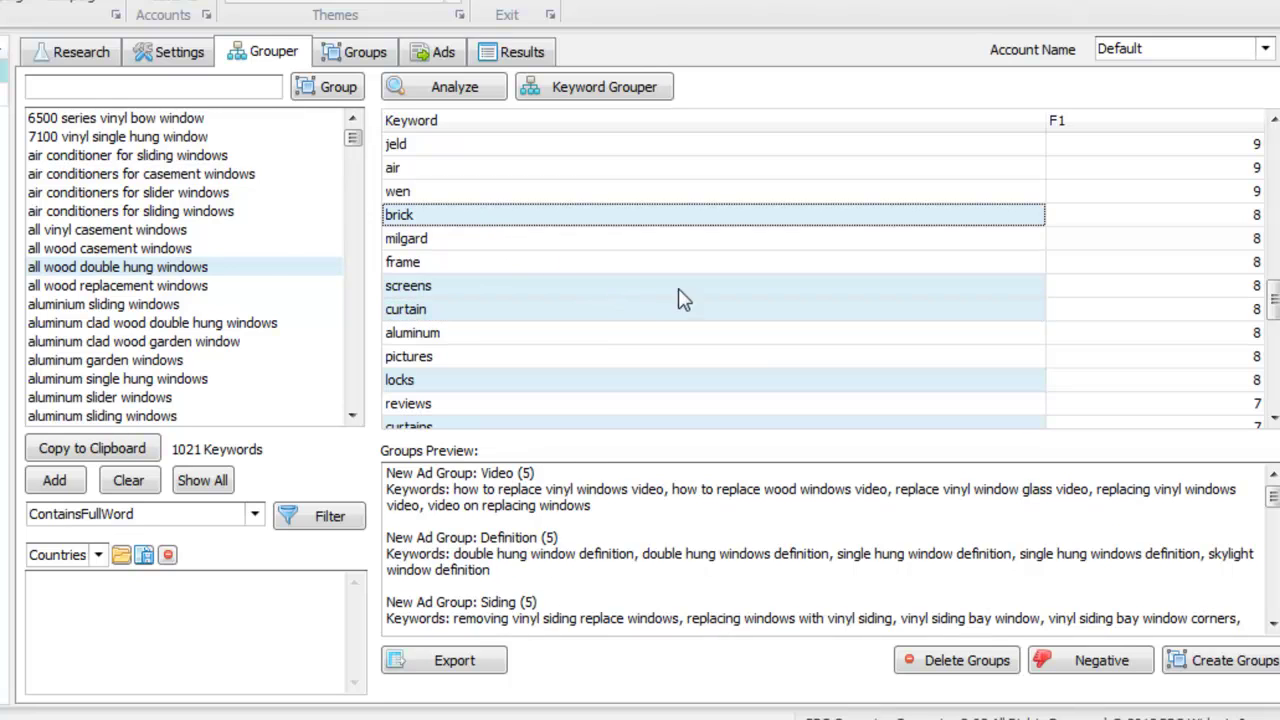
{"action": "scroll", "coordinate": [685, 290], "scroll_direction": "down", "scroll_amount": 4}
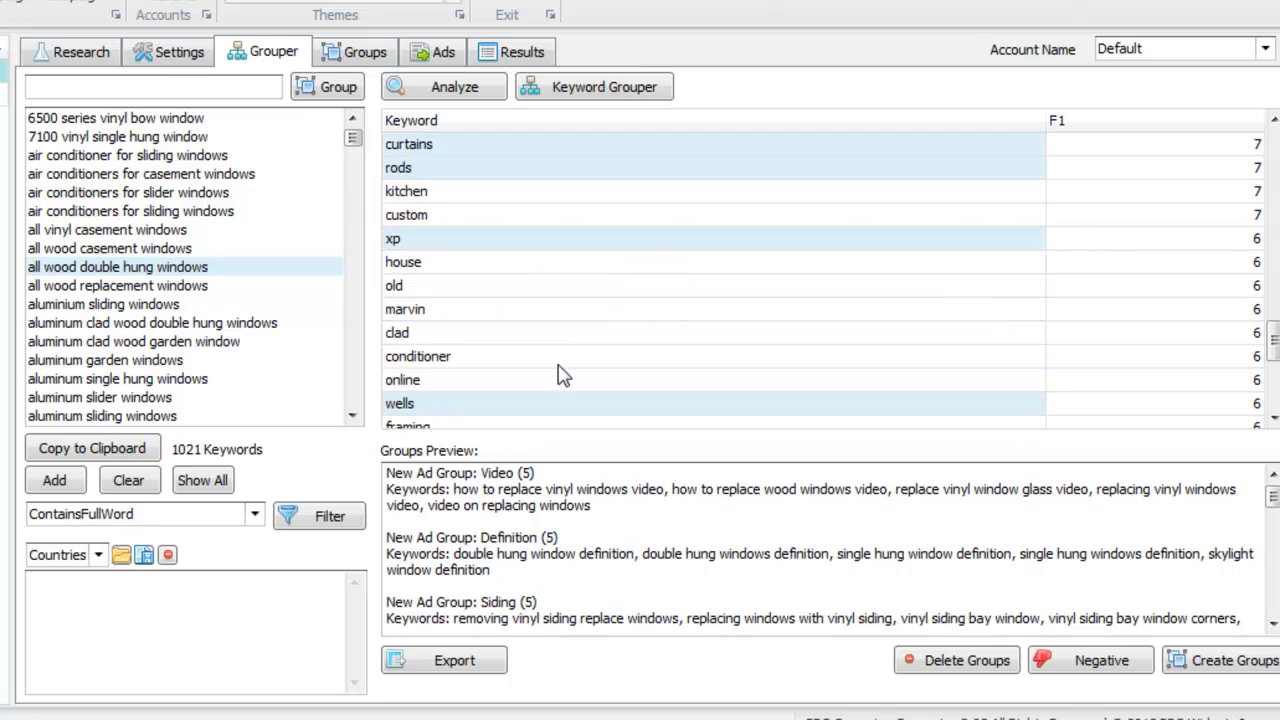
{"action": "scroll", "coordinate": [565, 372], "scroll_direction": "down", "scroll_amount": 1}
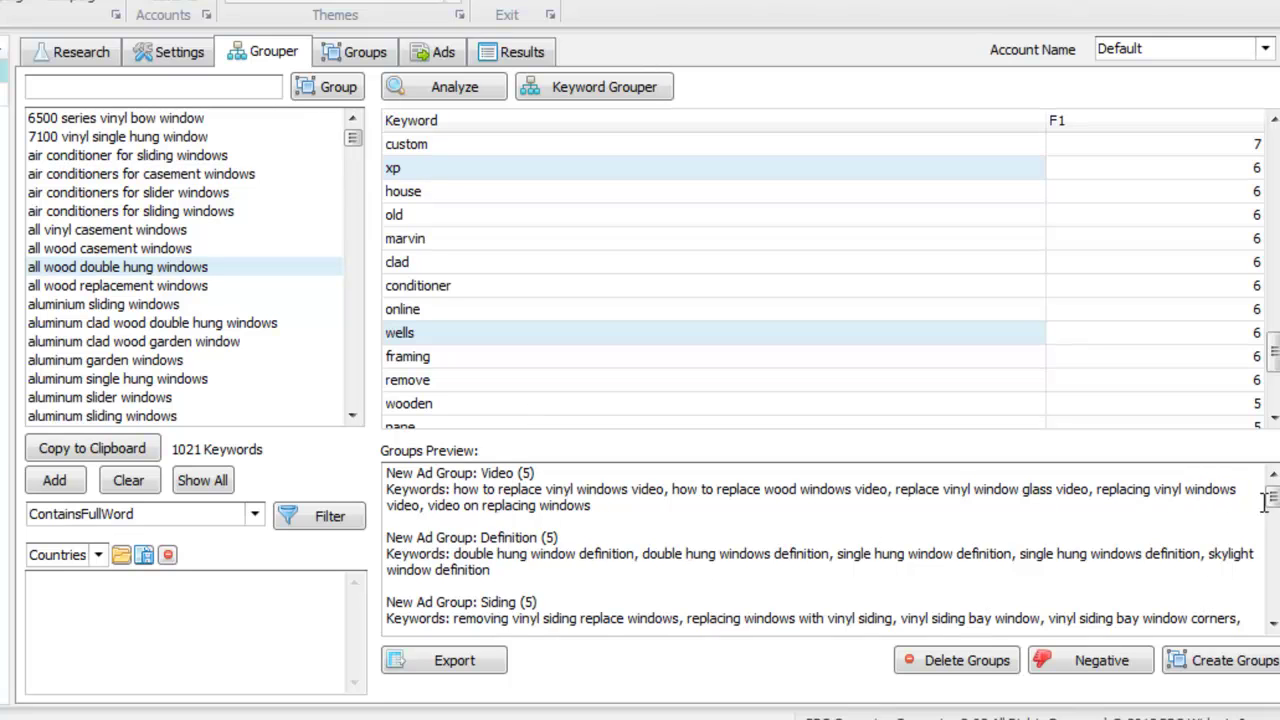
- Mark all the selected irrelevant one-word results, including "siding", "definition", "wells" and "xp", as negative
{"action": "left_click_drag", "start_coordinate": [1272, 508], "coordinate": [1250, 483]}
{"action": "scroll", "coordinate": [1005, 315], "scroll_direction": "down", "scroll_amount": 2}
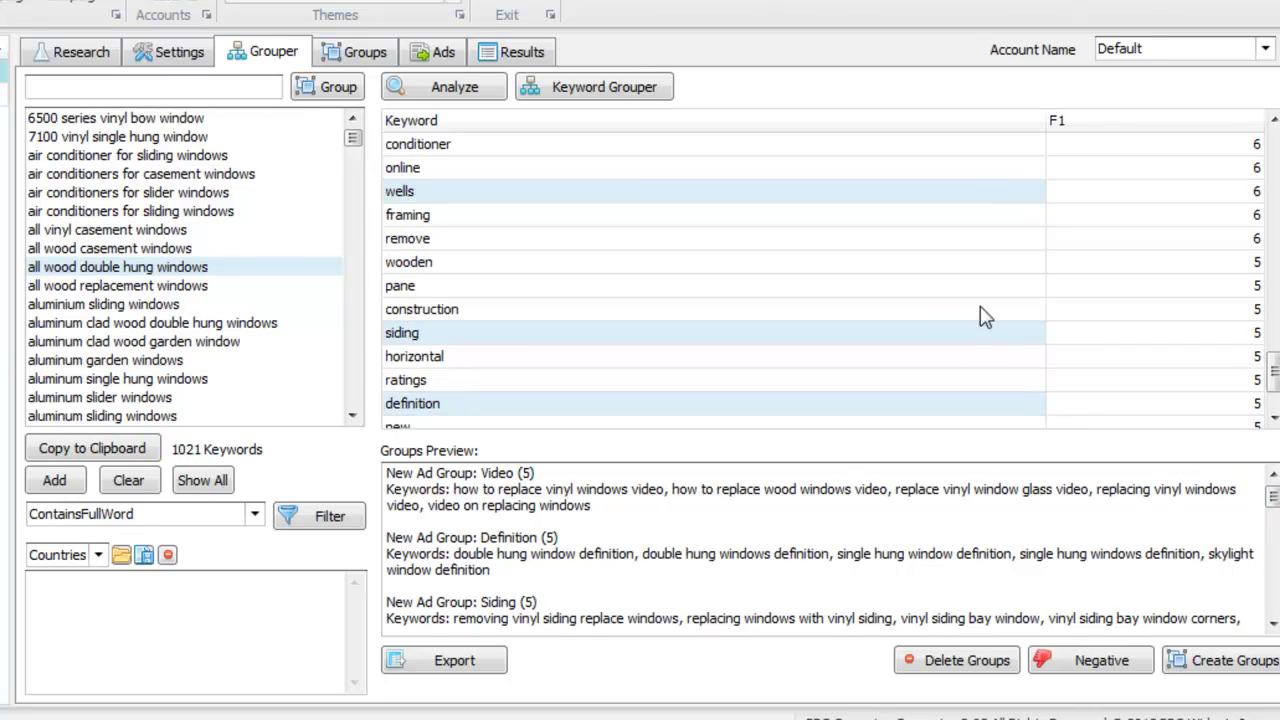
{"action": "right_click", "coordinate": [442, 335]}
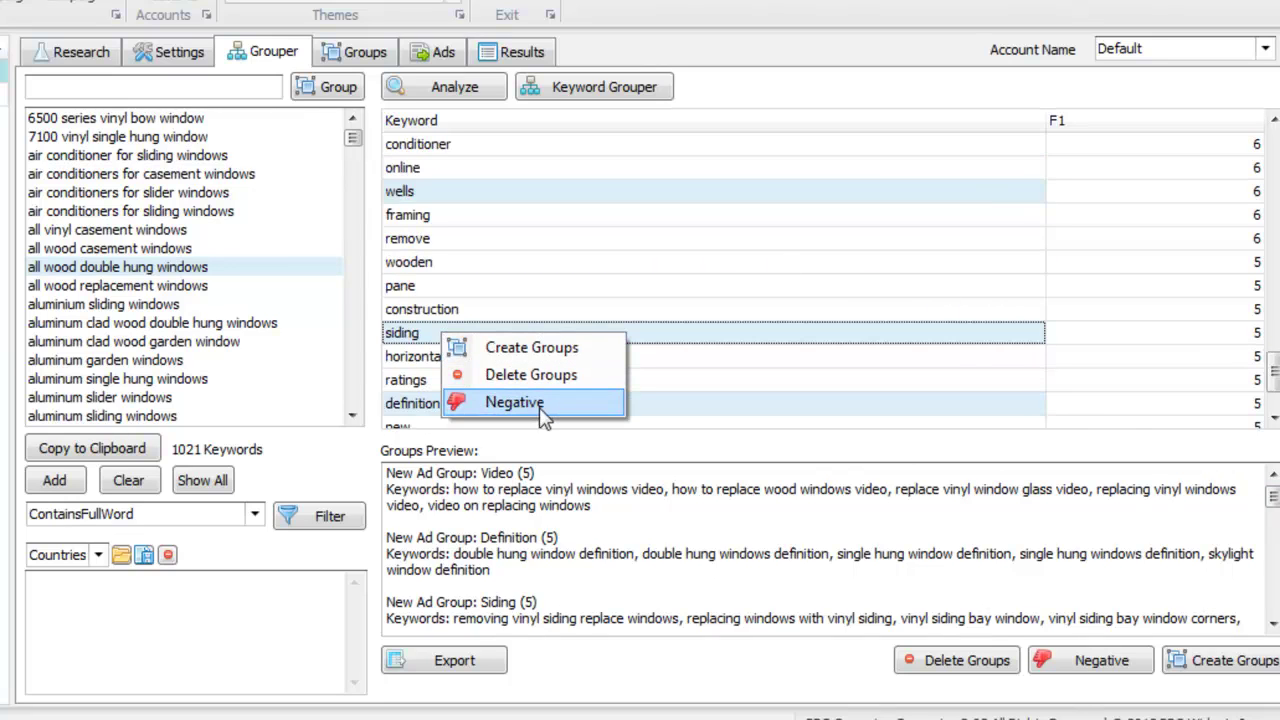
{"action": "left_click", "coordinate": [514, 402]}
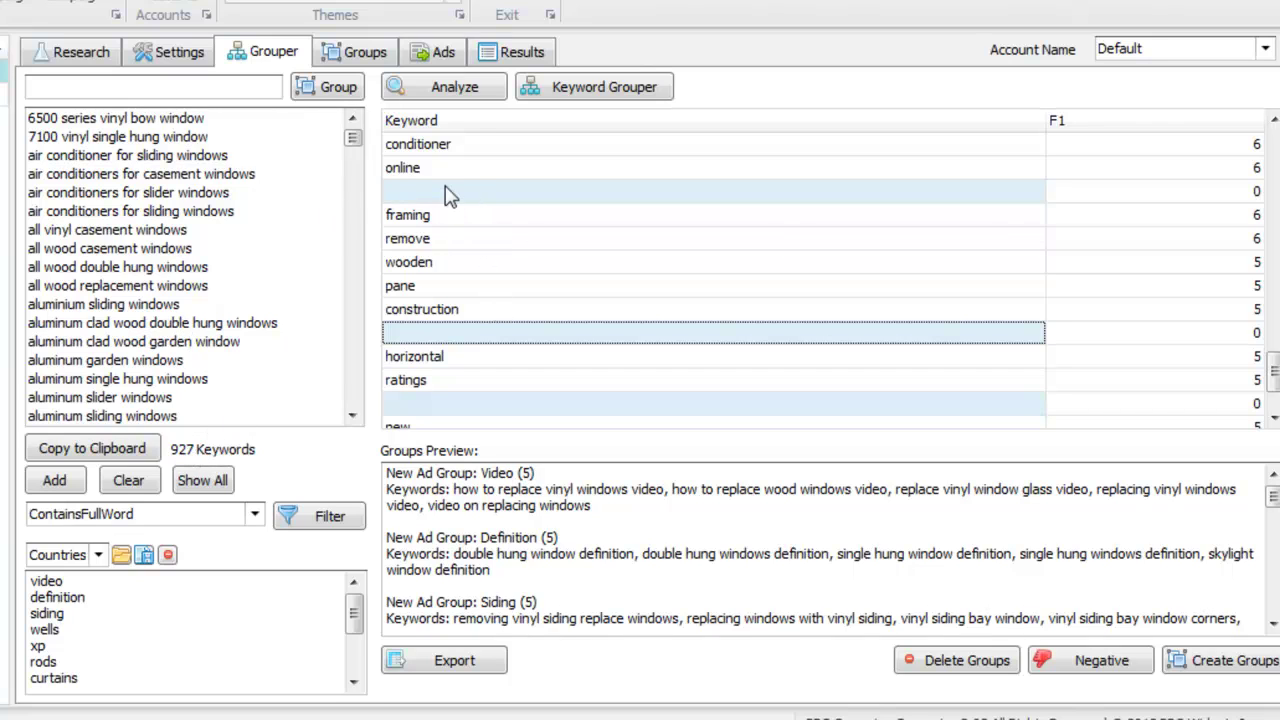
{"action": "left_click_drag", "start_coordinate": [207, 228], "coordinate": [205, 340]}
{"action": "left_click", "coordinate": [210, 248]}
{"action": "left_click_drag", "start_coordinate": [210, 192], "coordinate": [222, 341]}
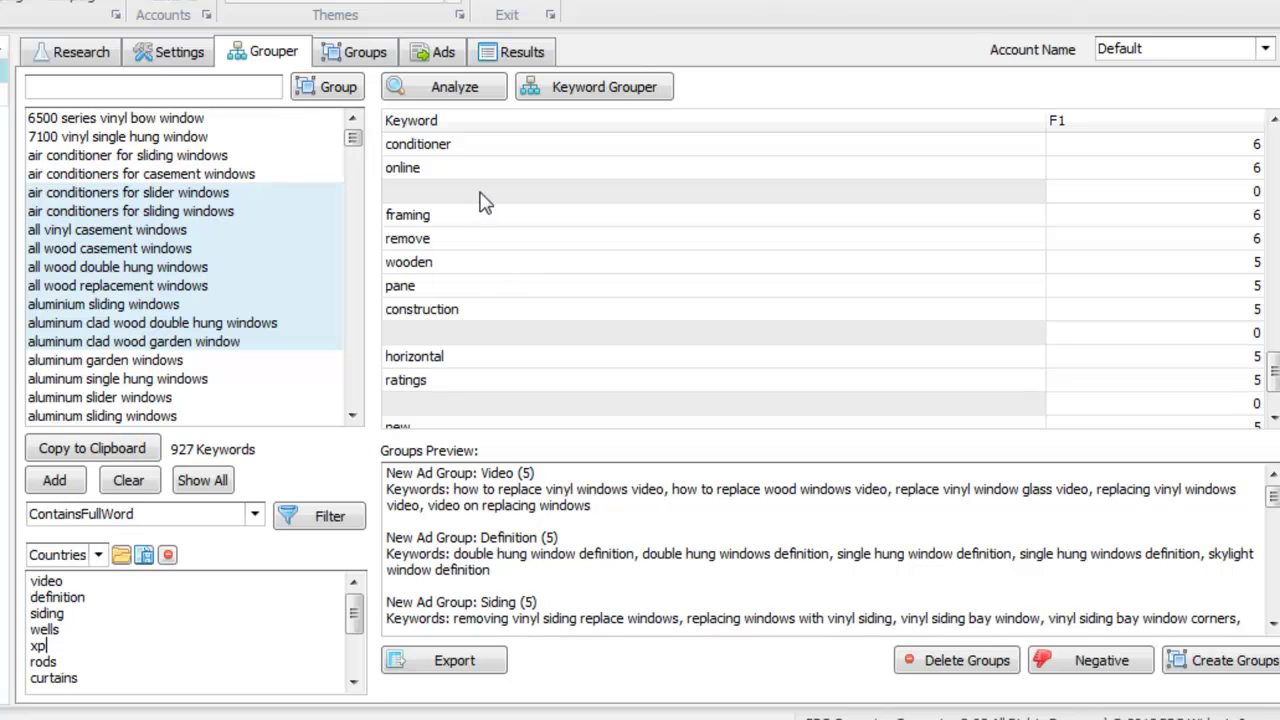
{"action": "mouse_move", "coordinate": [354, 612]}
{"action": "left_mouse_down"}
{"action": "mouse_move", "coordinate": [357, 668]}
{"action": "mouse_move", "coordinate": [354, 591]}
{"action": "left_mouse_up"}
- Rerun the one-word frequency analysis on the keywords left after removing the negatives
{"action": "left_click", "coordinate": [470, 90]}
{"action": "left_click", "coordinate": [226, 229]}
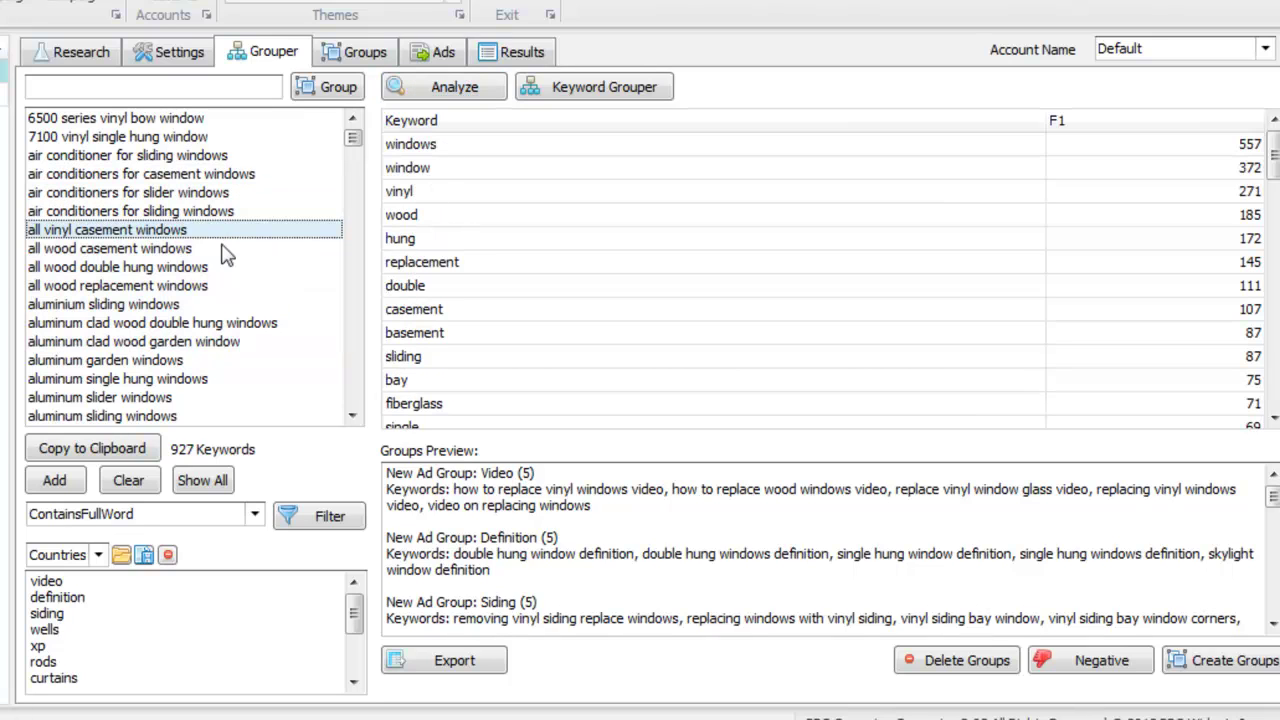
{"action": "mouse_move", "coordinate": [1272, 152]}
{"action": "left_mouse_down"}
{"action": "mouse_move", "coordinate": [1272, 335]}
{"action": "mouse_move", "coordinate": [1272, 152]}
{"action": "left_mouse_up"}
- Enable two-word and three-word frequency, disable one-word frequency, save the settings and rerun the keyword analysis
{"action": "left_click", "coordinate": [192, 58]}
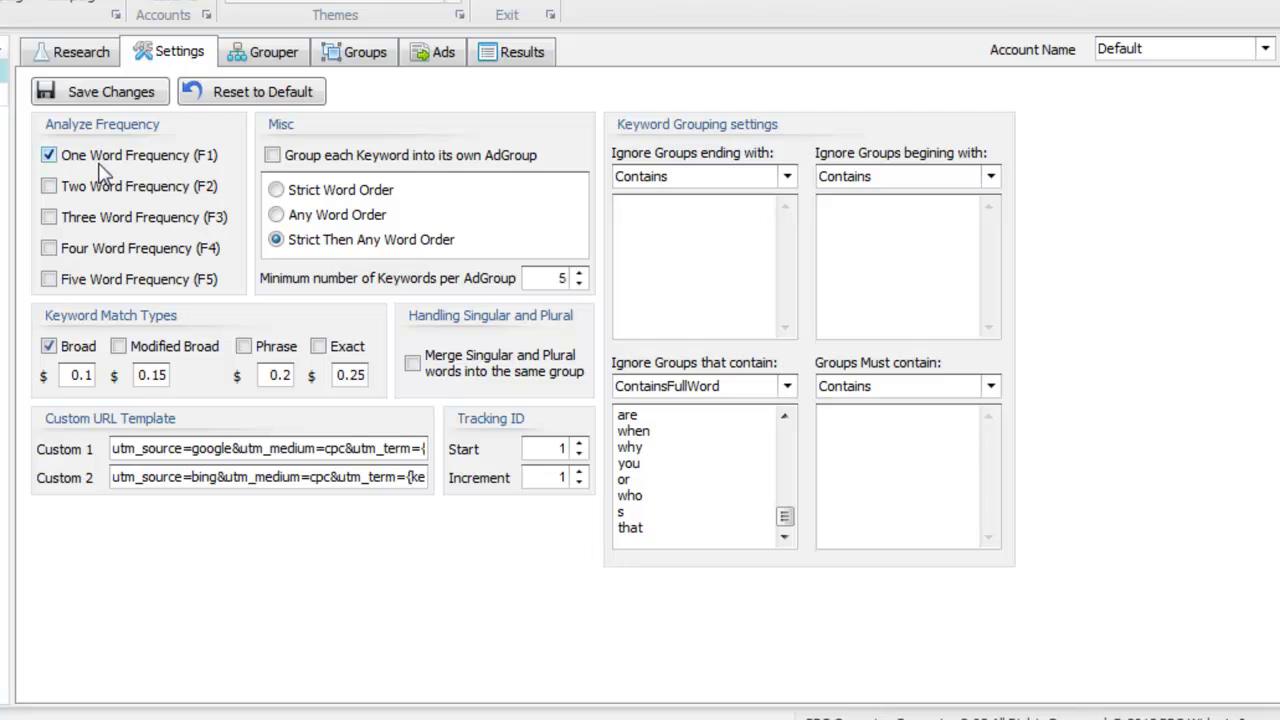
{"action": "left_click", "coordinate": [103, 187]}
{"action": "left_click", "coordinate": [101, 218]}
{"action": "left_click", "coordinate": [98, 158]}
{"action": "left_click", "coordinate": [138, 98]}
{"action": "left_click", "coordinate": [250, 56]}
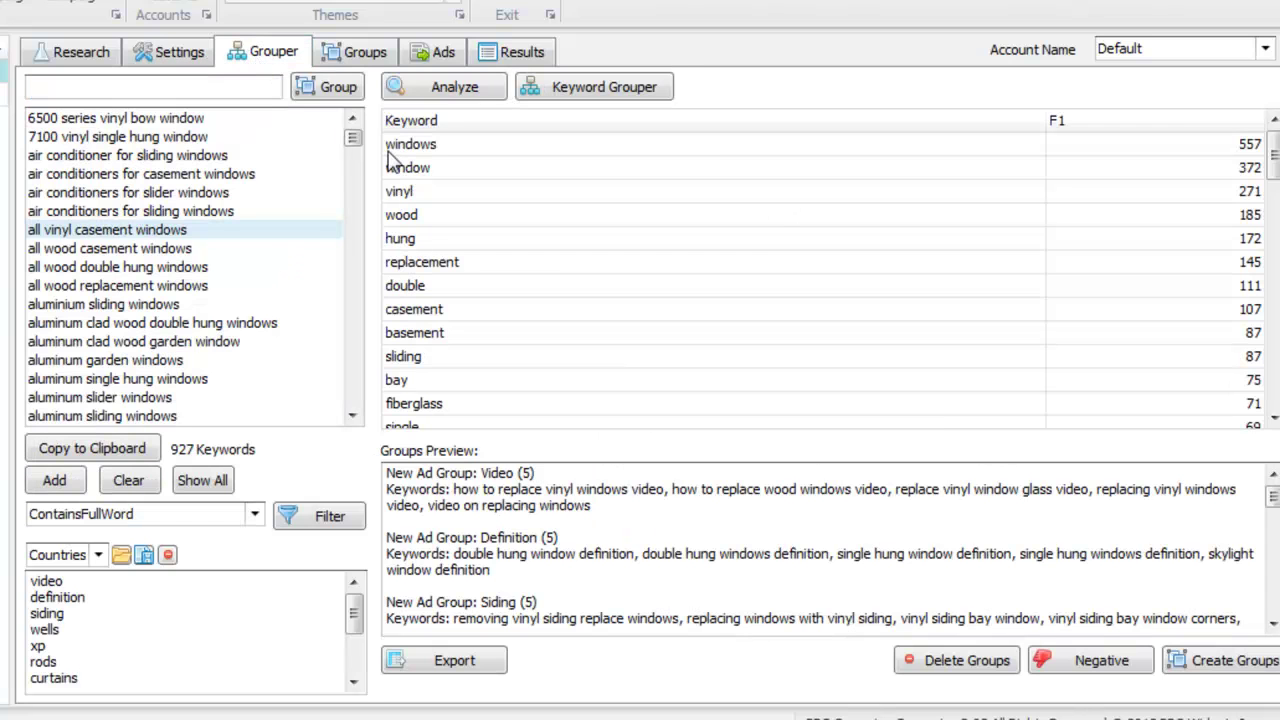
{"action": "left_click", "coordinate": [455, 90]}
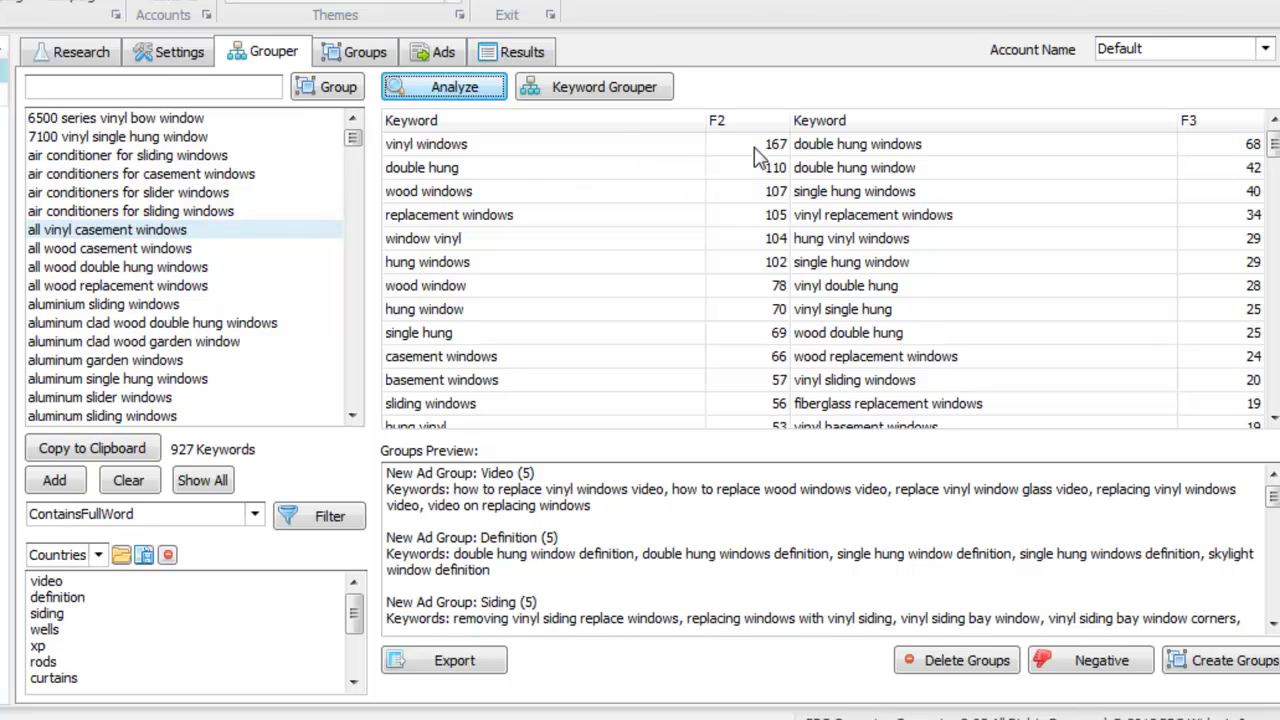
- Preview the three-word groups "double hung windows" and "double hung window" to compare the plural and singular variants
{"action": "left_click", "coordinate": [905, 148]}
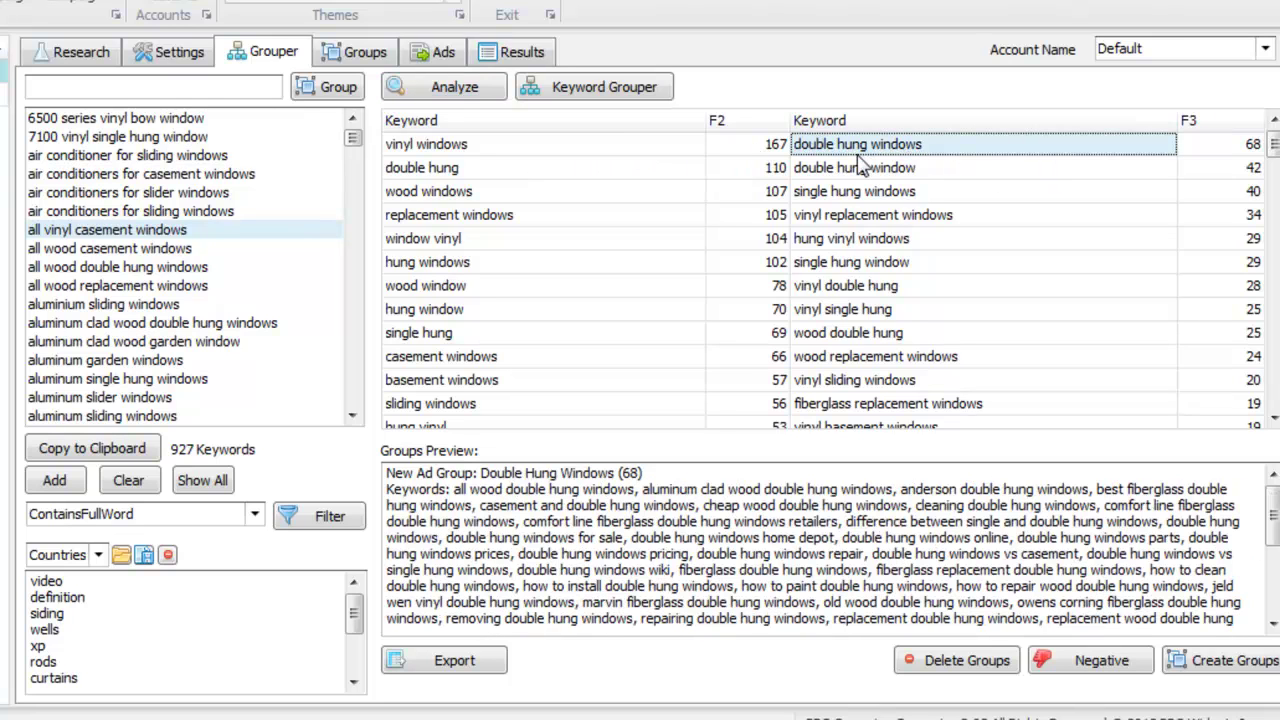
{"action": "left_click", "coordinate": [918, 170]}
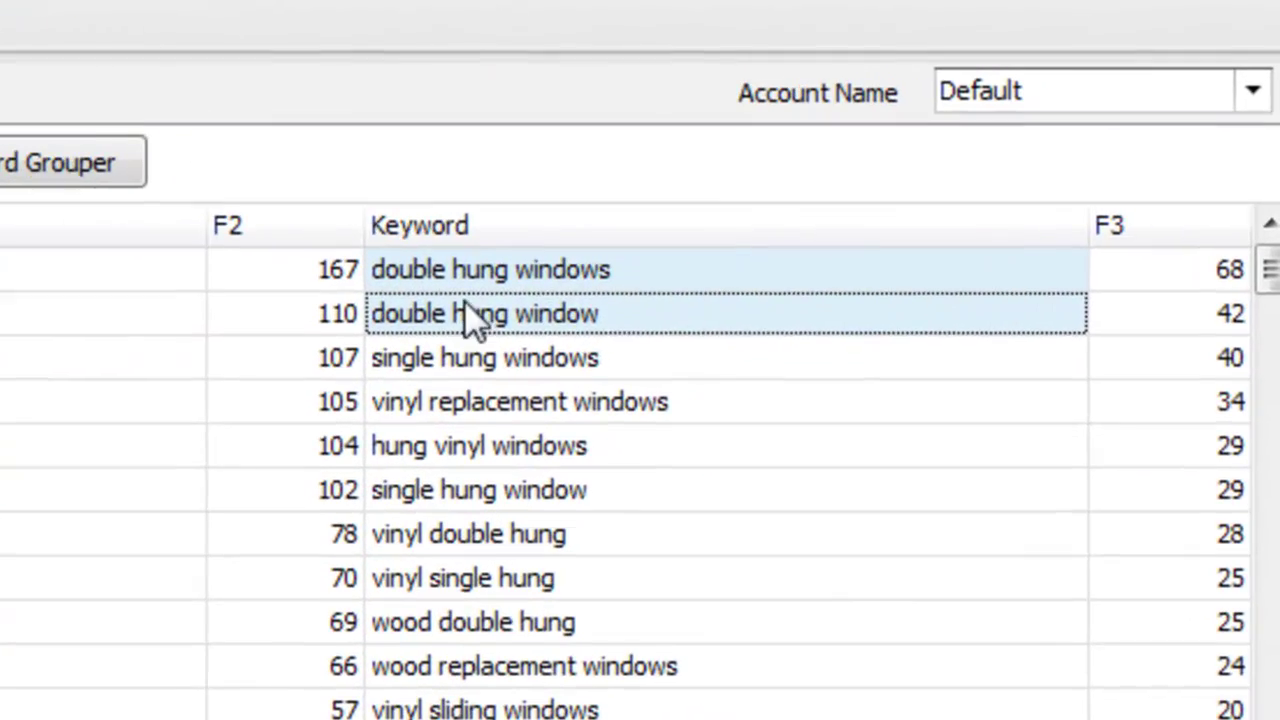
{"action": "left_click", "coordinate": [871, 147]}
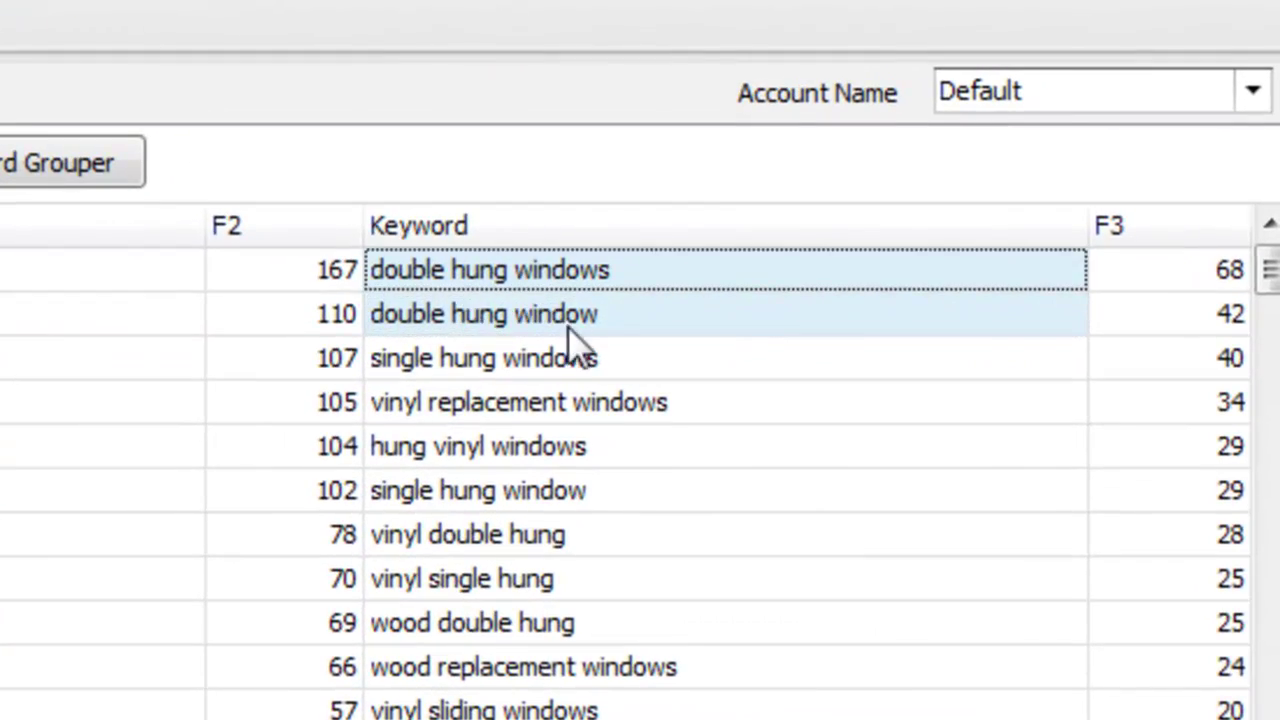
{"action": "left_click", "coordinate": [565, 352]}
{"action": "left_click", "coordinate": [563, 279]}
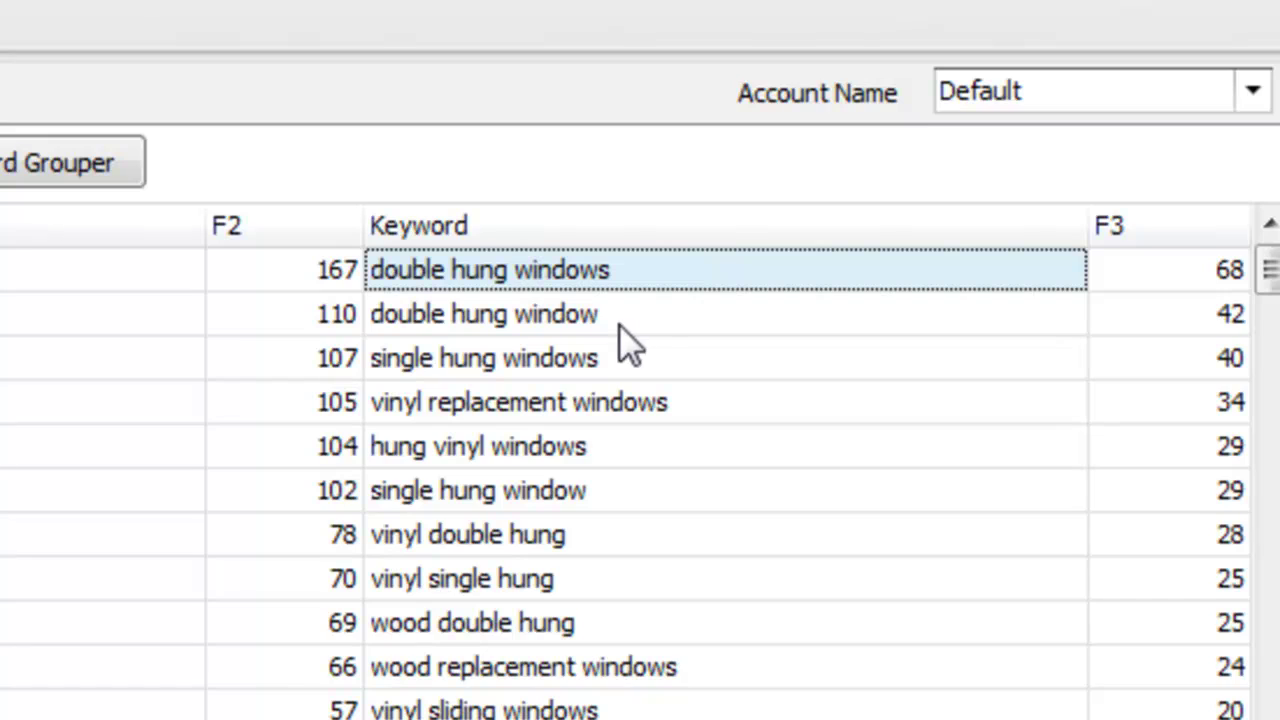
{"action": "left_click", "coordinate": [535, 318]}
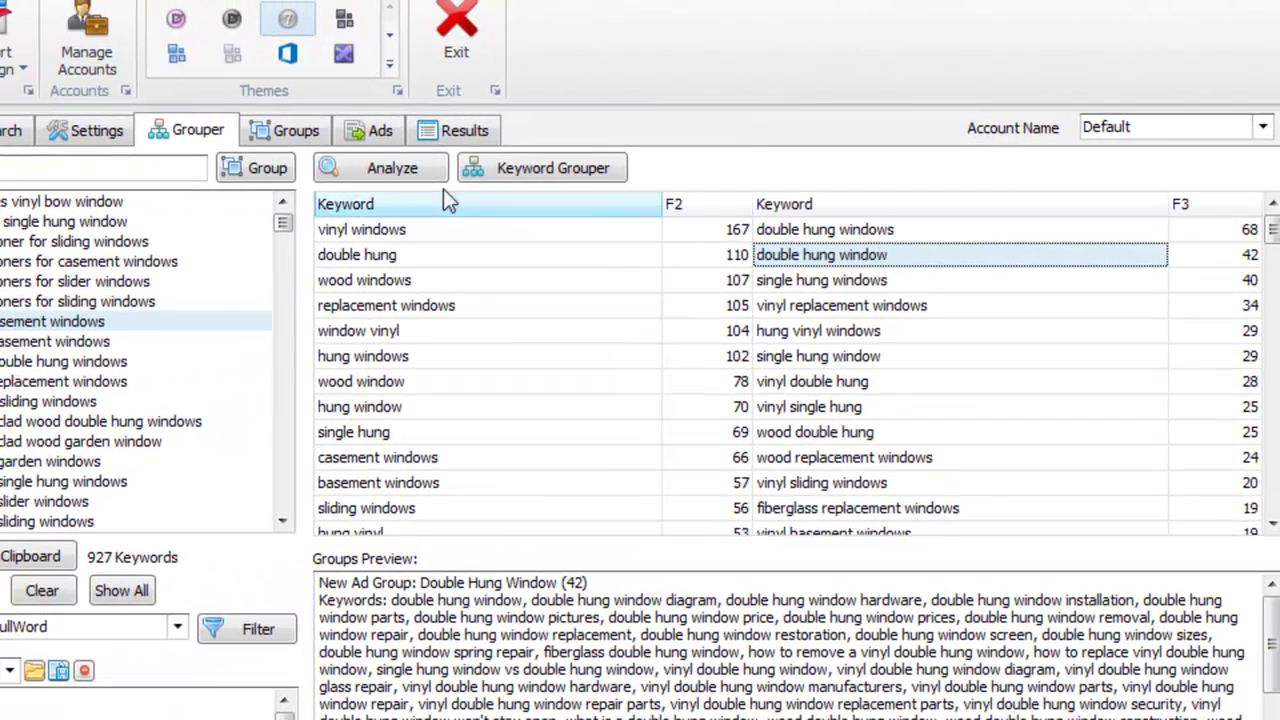
- Turn on merging singular and plural words into the same group, save the settings and analyze the keywords again
{"action": "left_click", "coordinate": [124, 133]}
{"action": "left_click", "coordinate": [358, 474]}
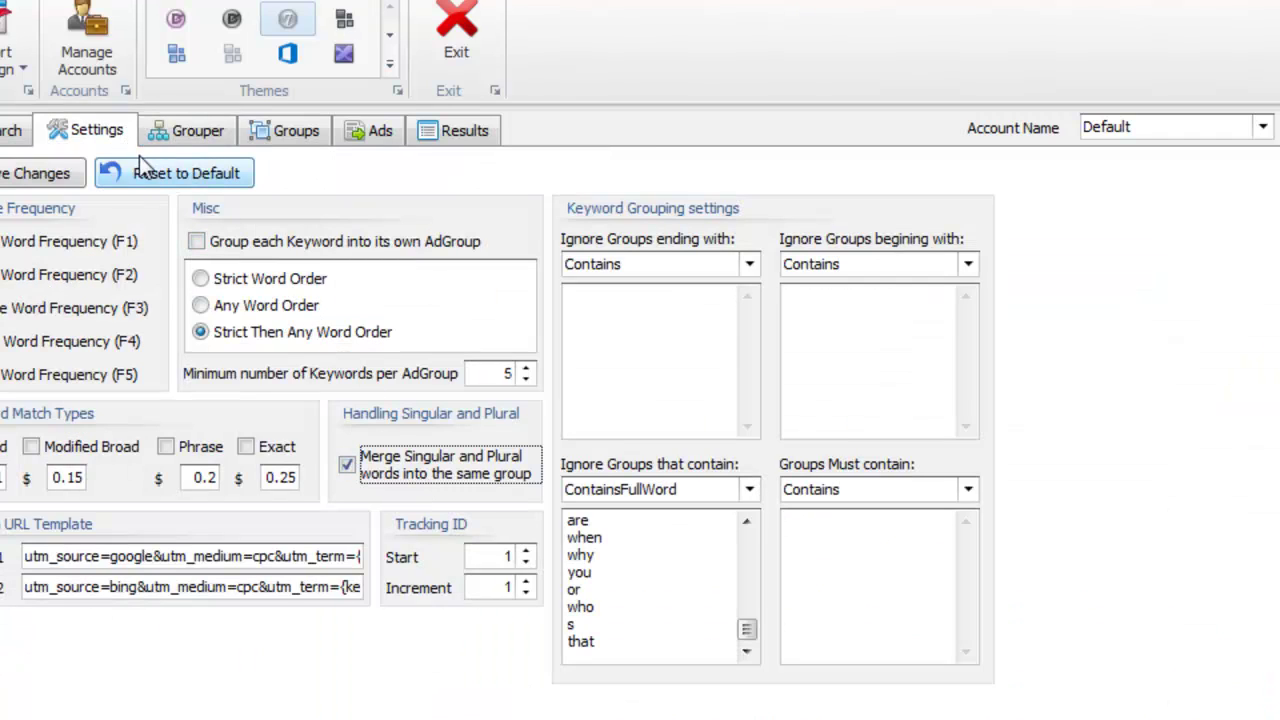
{"action": "left_click", "coordinate": [46, 174]}
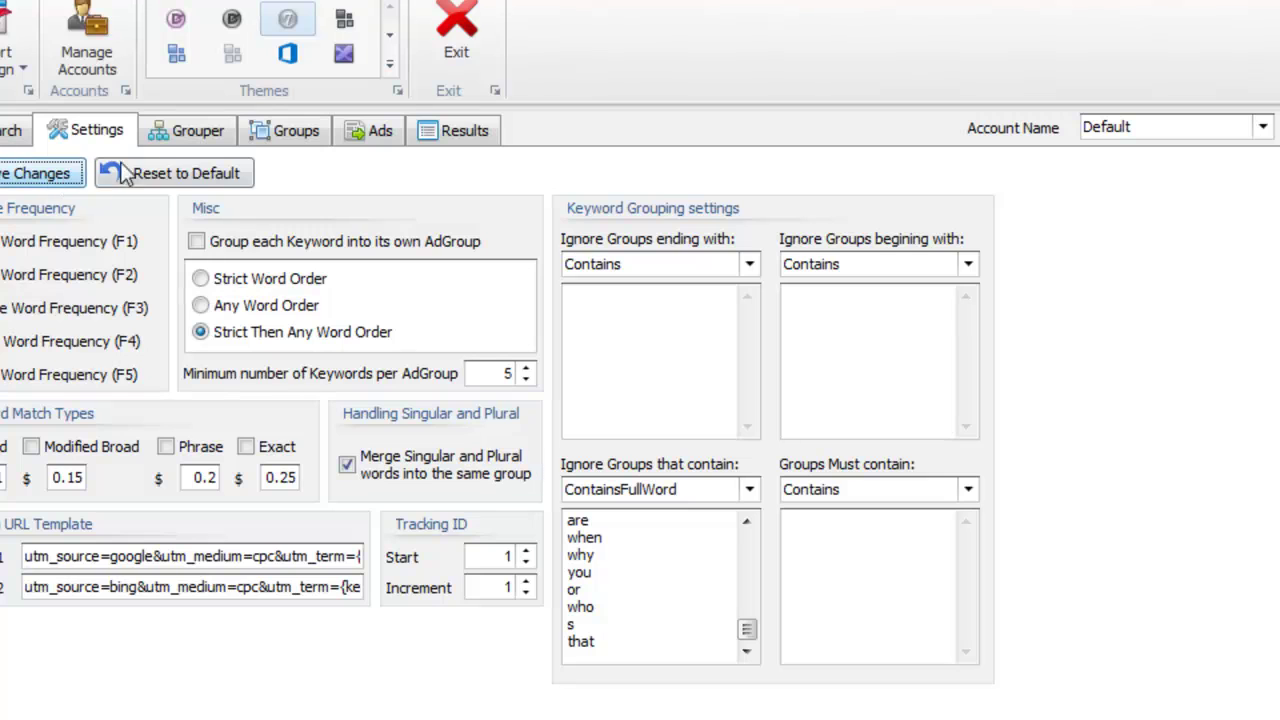
{"action": "left_click", "coordinate": [206, 134]}
{"action": "left_click", "coordinate": [428, 168]}
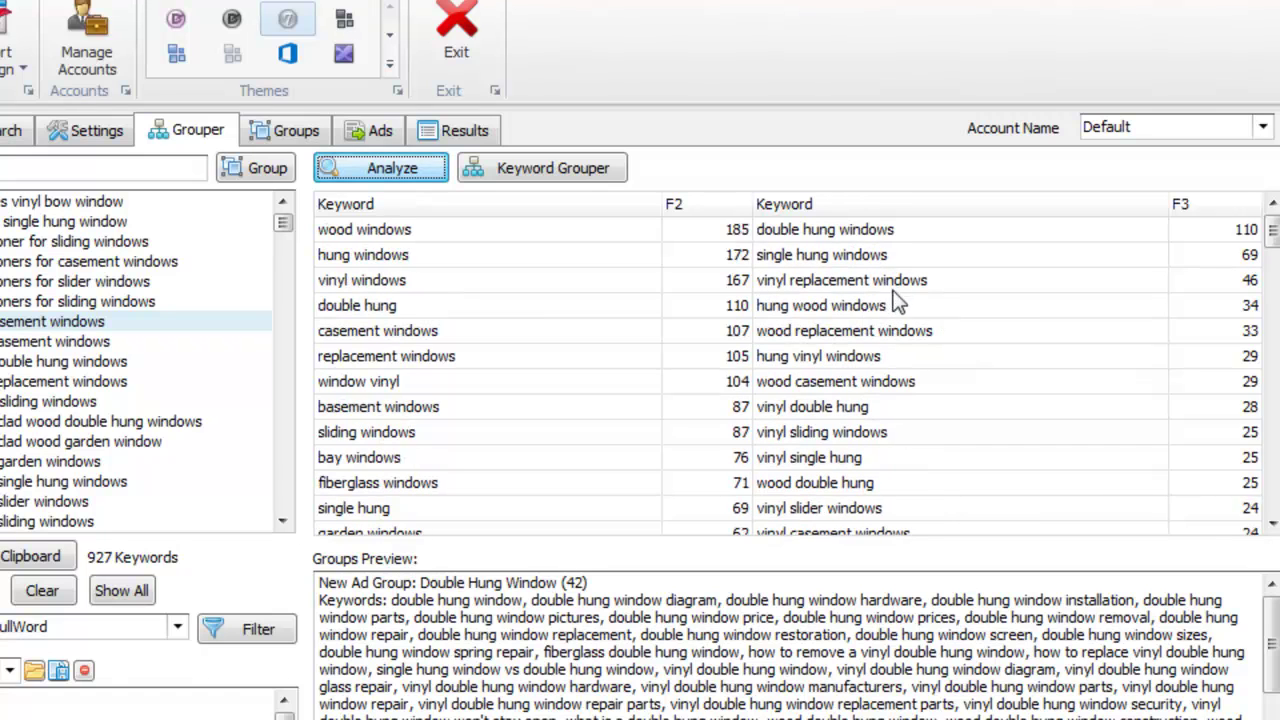
- Select the three-word phrase "double hung windows" and examine the keywords in its group preview
{"action": "left_click", "coordinate": [838, 234]}
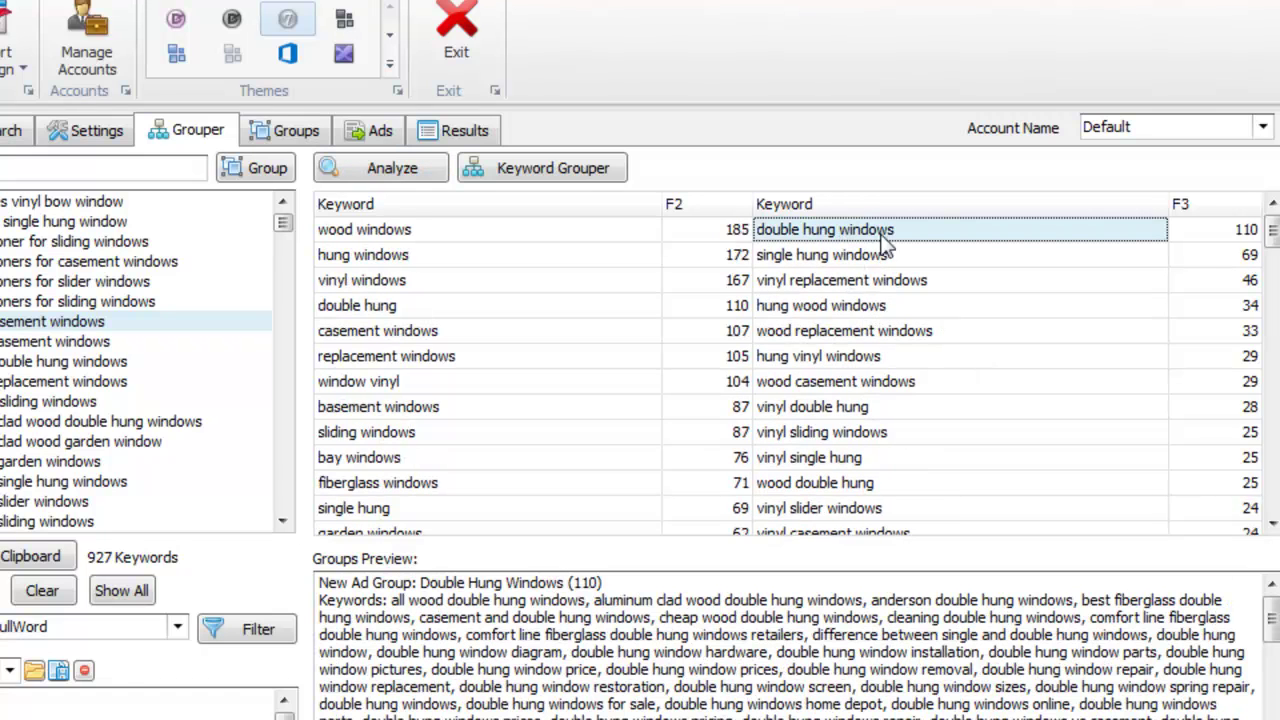
{"action": "left_click", "coordinate": [899, 248]}
{"action": "left_click", "coordinate": [899, 238]}
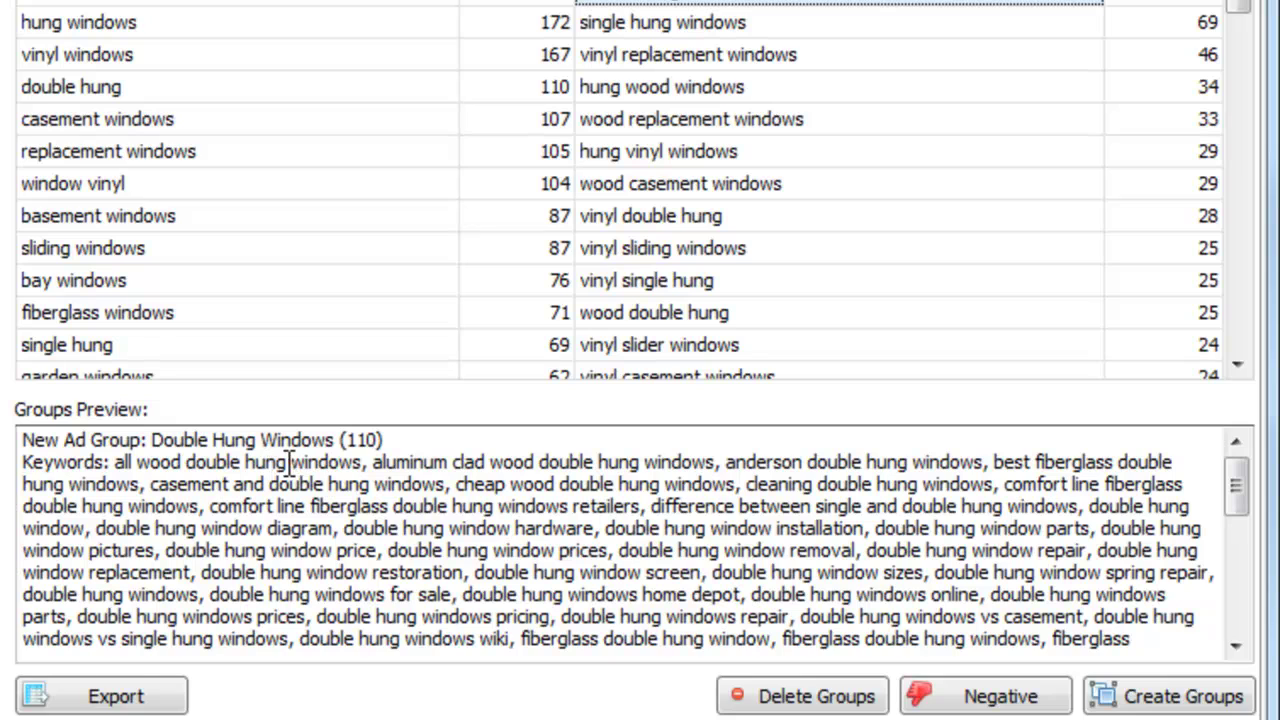
{"action": "left_click_drag", "start_coordinate": [289, 462], "coordinate": [198, 466]}
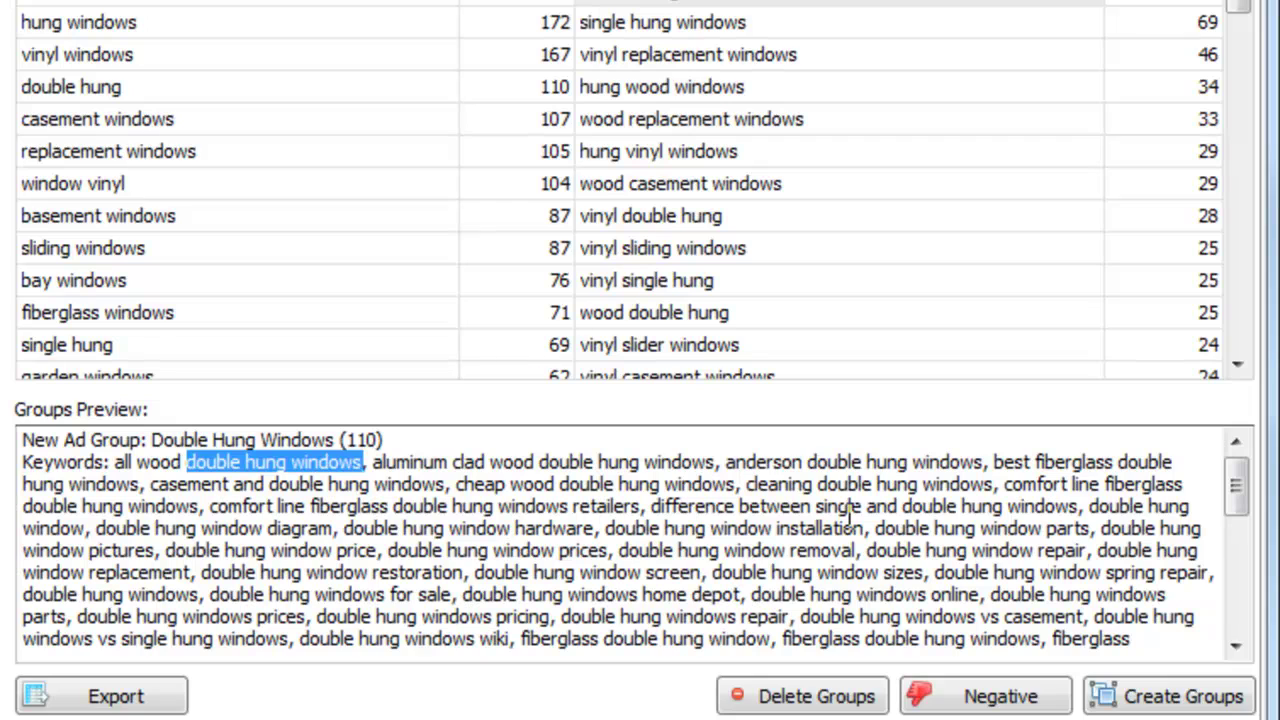
- Add "single hung windows", "vinyl replacement windows", "wood replacement windows", "wood casement windows" and "vinyl sliding windows" to the three-word selection
{"action": "left_click", "coordinate": [752, 25]}
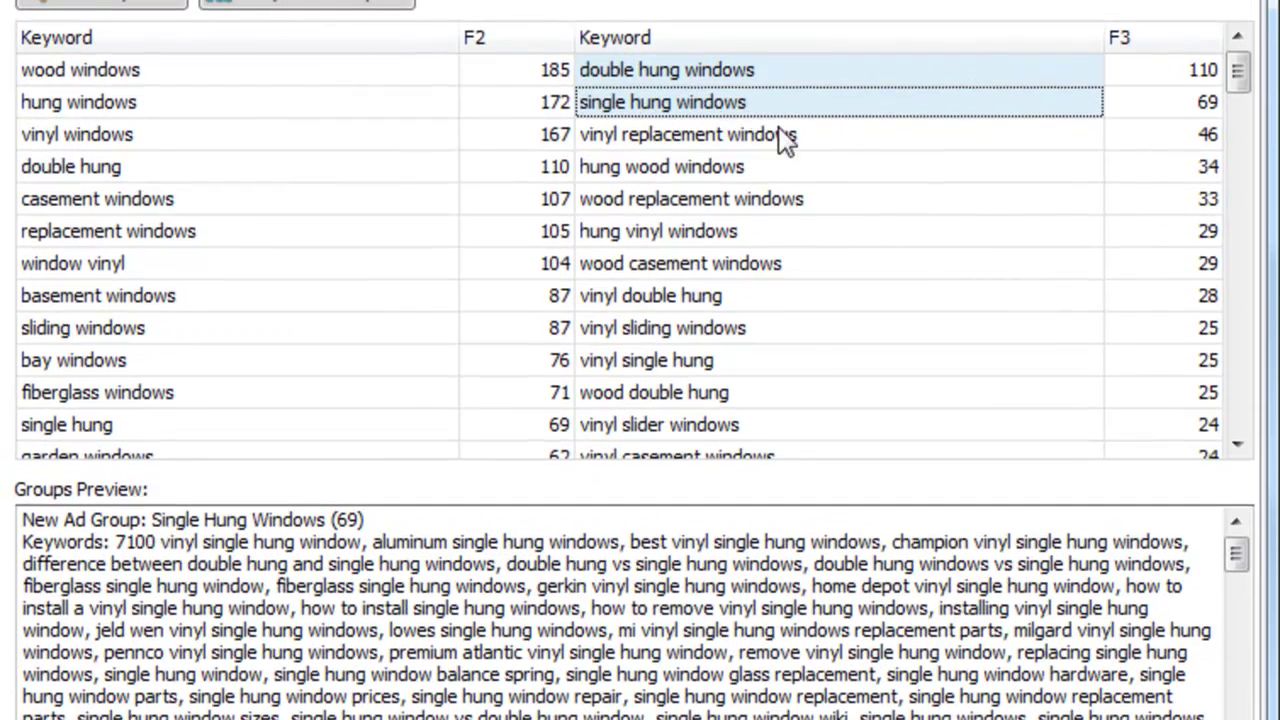
{"action": "left_click", "coordinate": [752, 138]}
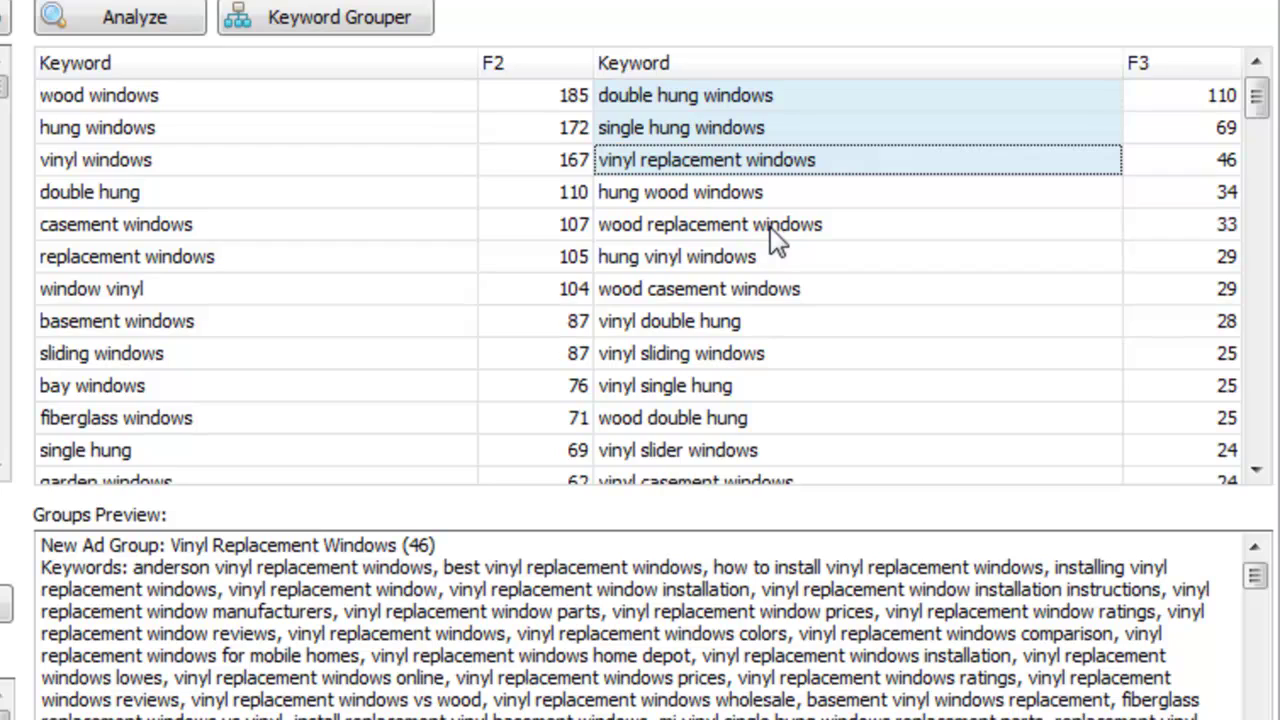
{"action": "left_click", "coordinate": [770, 227]}
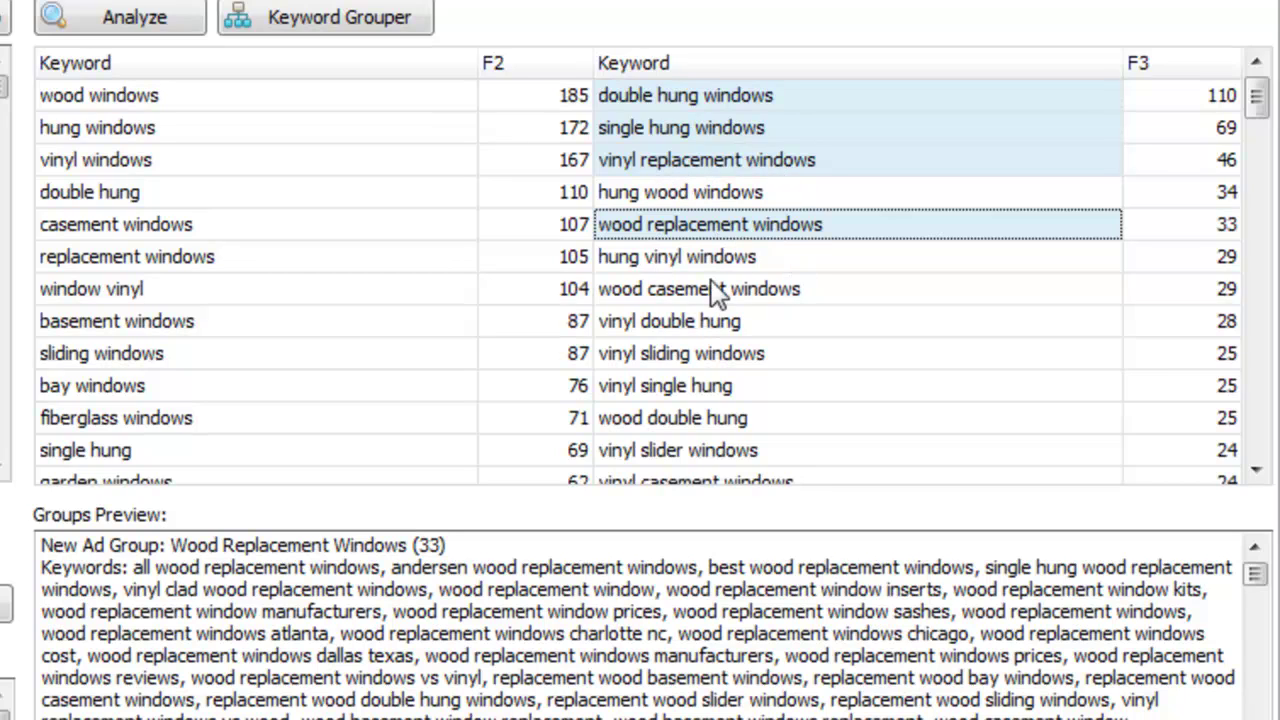
{"action": "left_click", "coordinate": [681, 297], "text": "ctrl"}
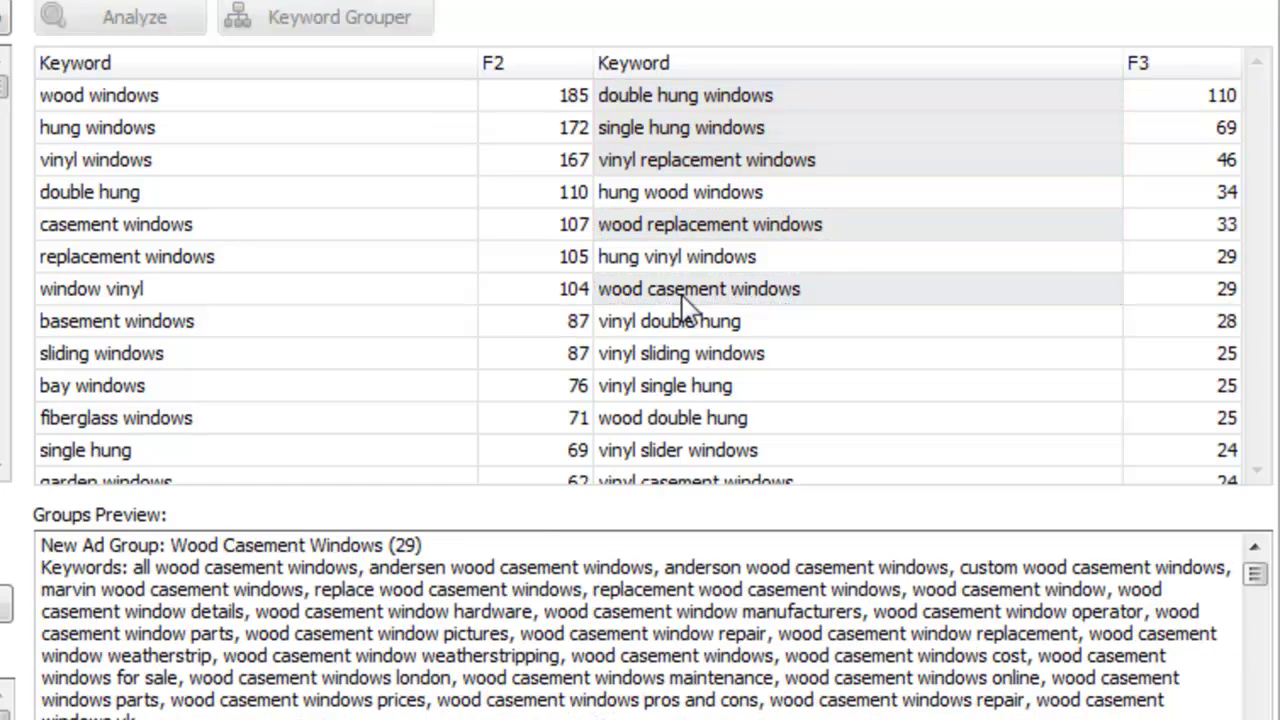
{"action": "left_click", "coordinate": [716, 362], "text": "ctrl"}
{"action": "scroll", "coordinate": [745, 390], "scroll_direction": "down", "scroll_amount": 1}
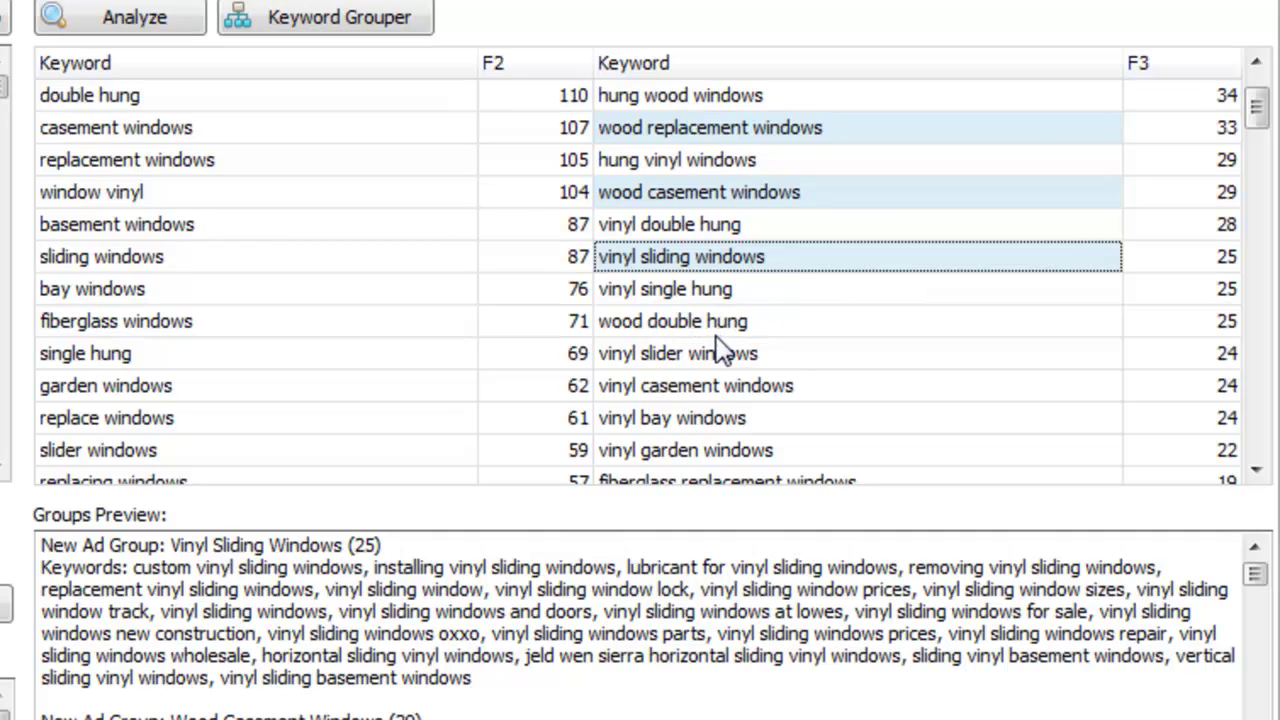
- Create ad groups from all the selected three-word phrases
{"action": "right_click", "coordinate": [741, 261]}
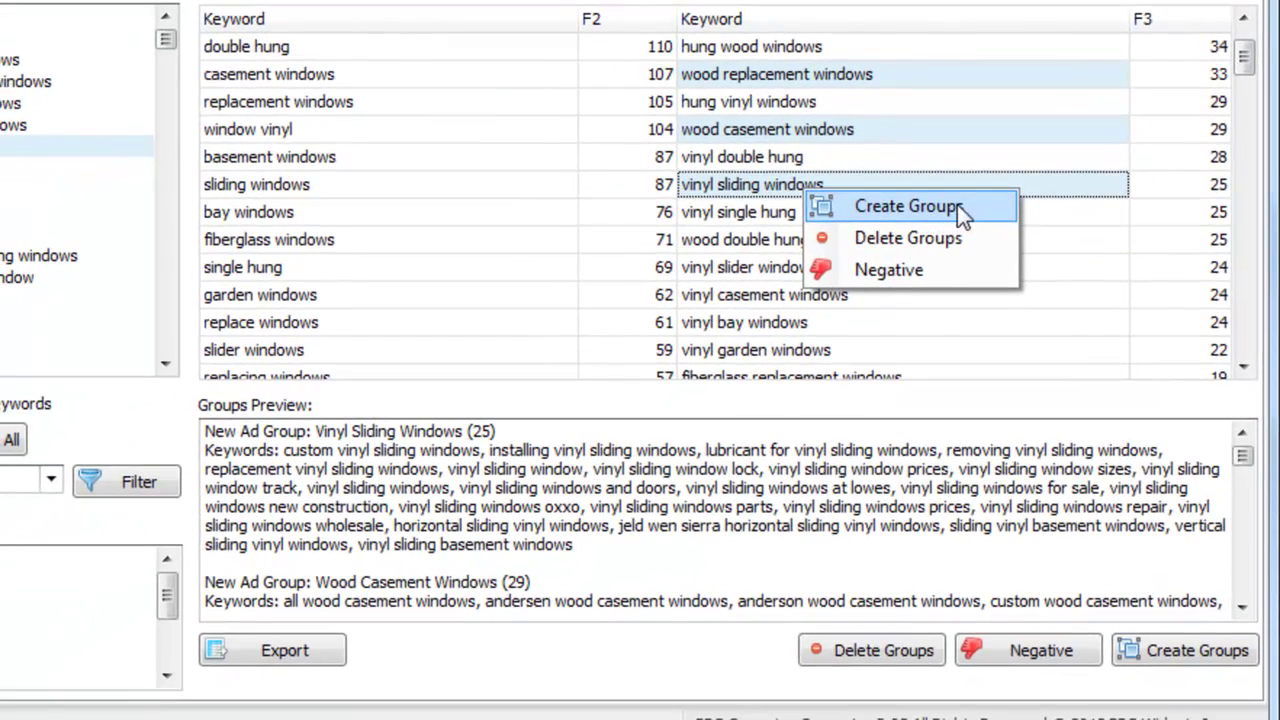
{"action": "left_click", "coordinate": [1170, 703]}
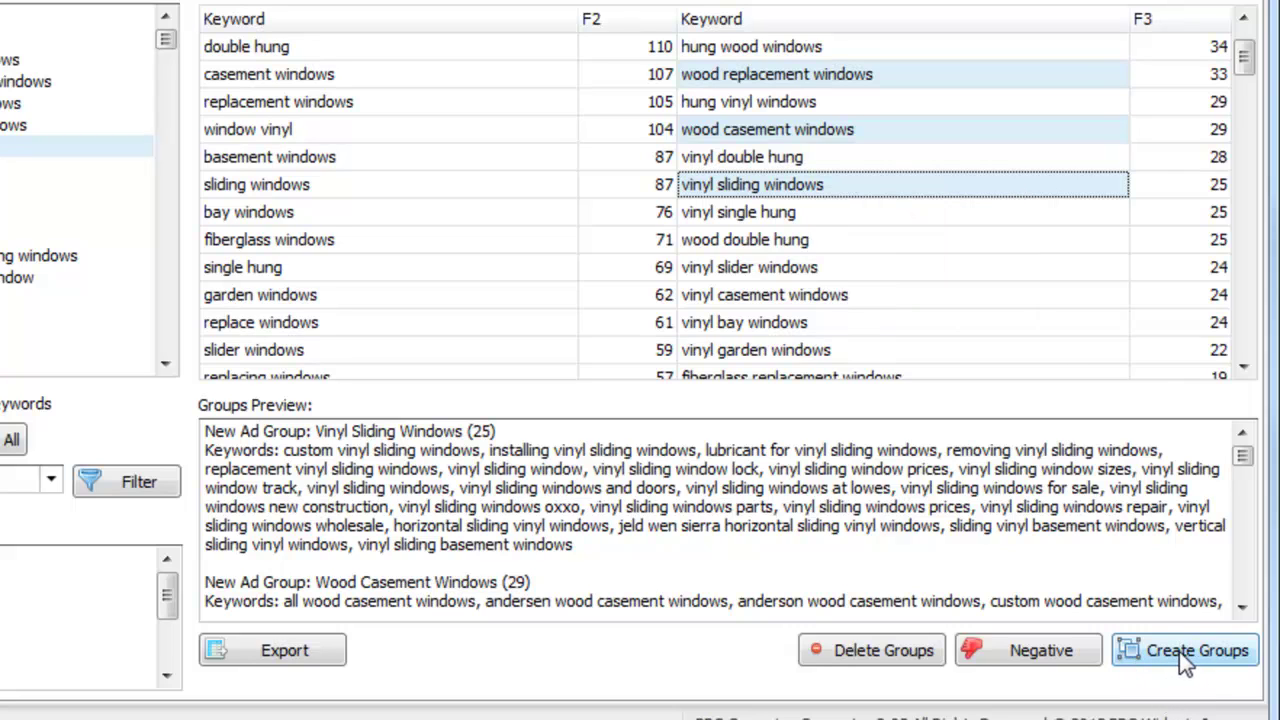
{"action": "left_click", "coordinate": [1180, 655]}
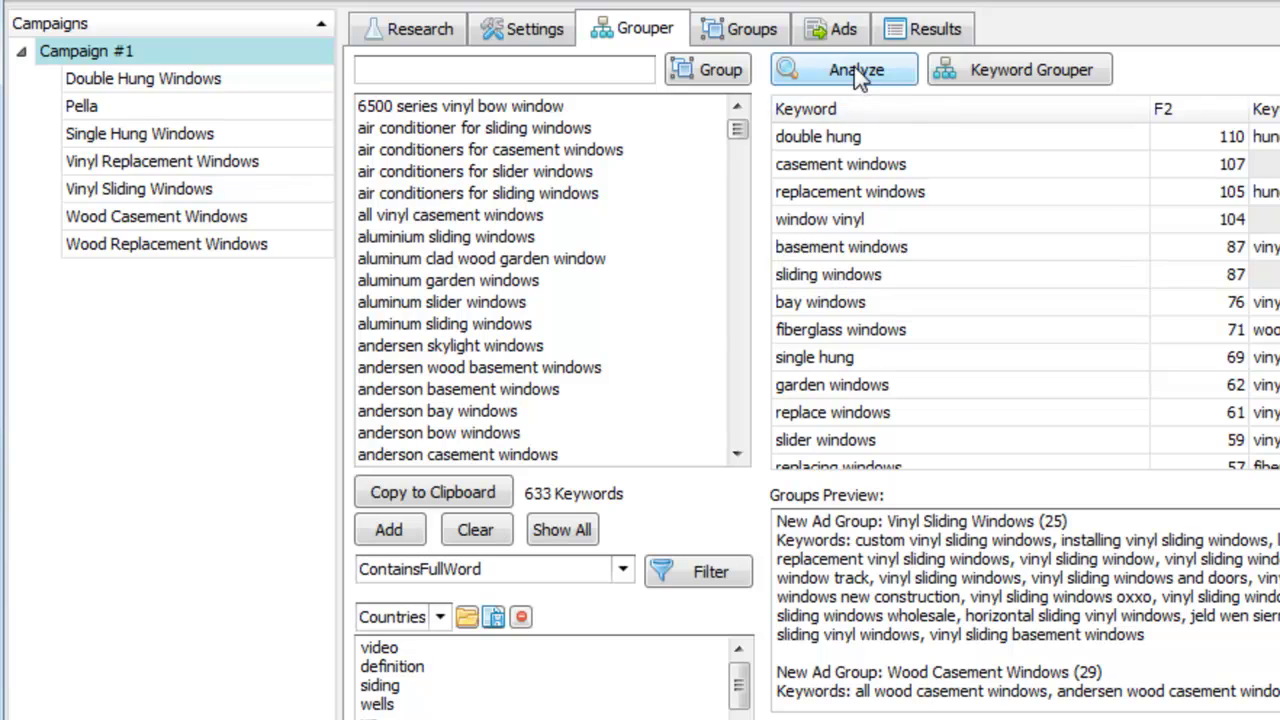
{"action": "left_click", "coordinate": [580, 193]}
{"action": "left_click", "coordinate": [588, 390], "text": "shift"}
{"action": "left_click", "coordinate": [569, 323]}
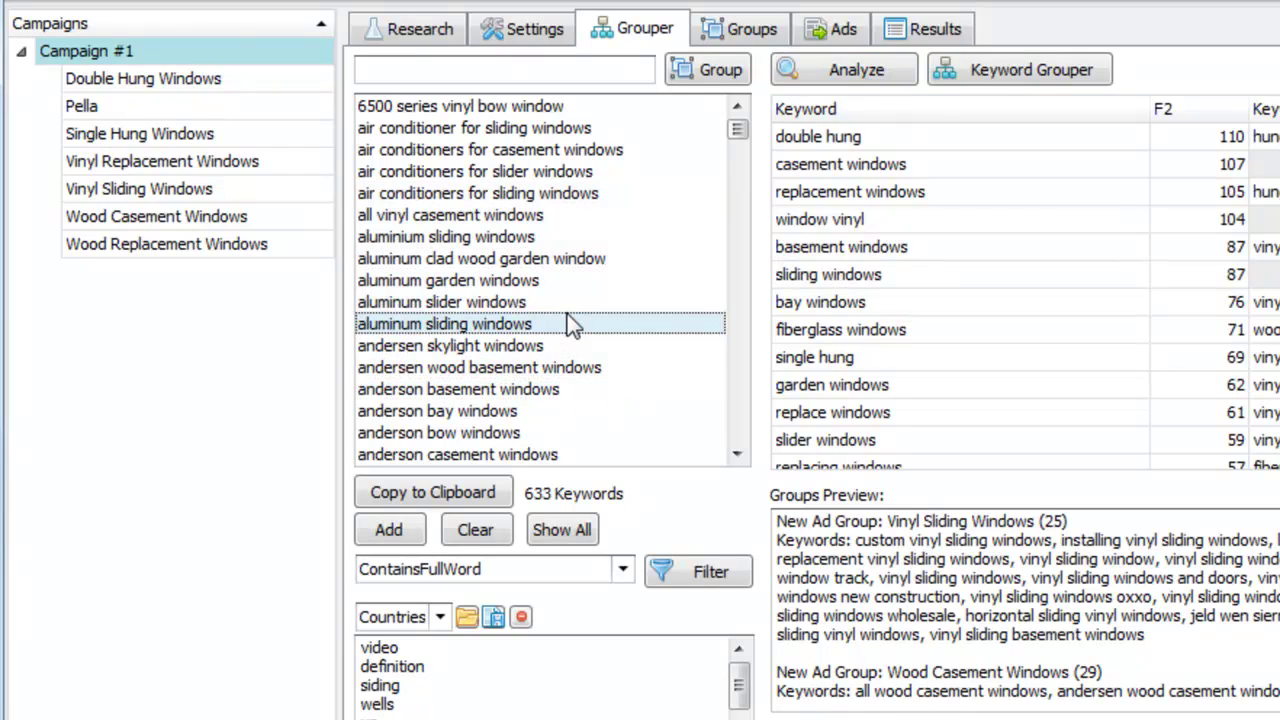
- Rerun the frequency analysis on the ungrouped keywords and preview the "vinyl bay windows" group
{"action": "left_click", "coordinate": [864, 78]}
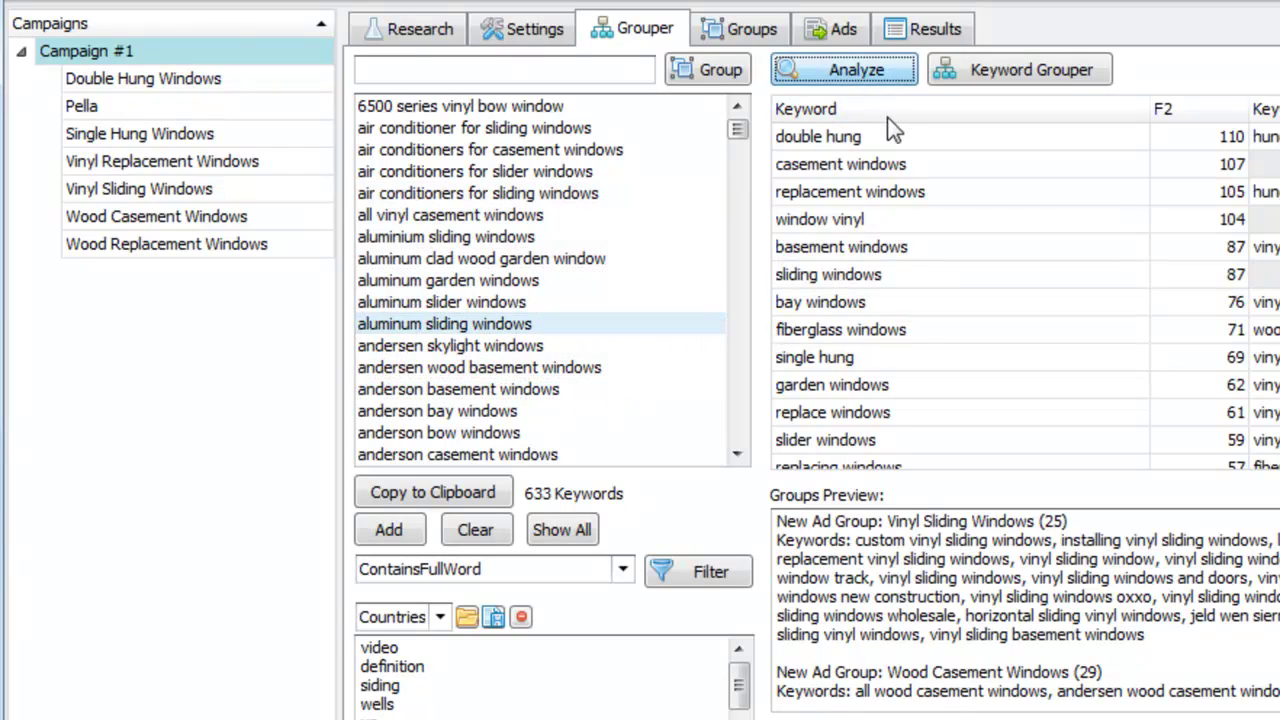
{"action": "left_click", "coordinate": [850, 80]}
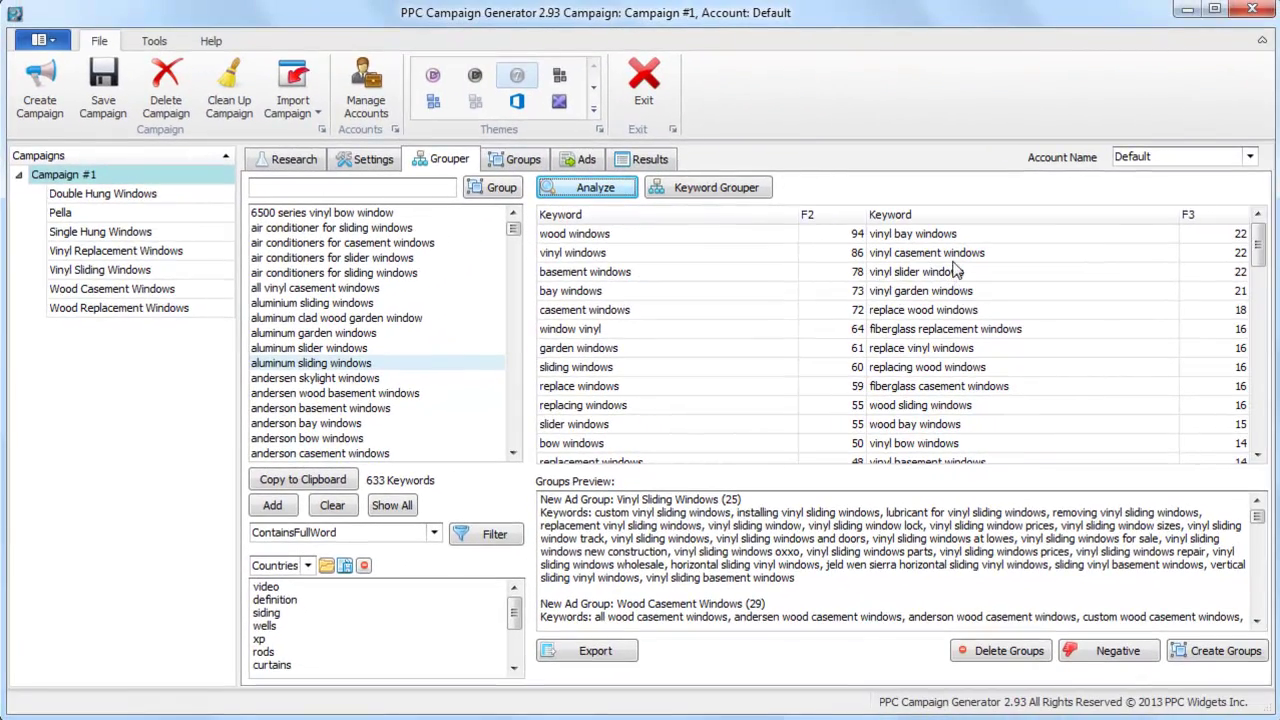
{"action": "left_click", "coordinate": [928, 240]}
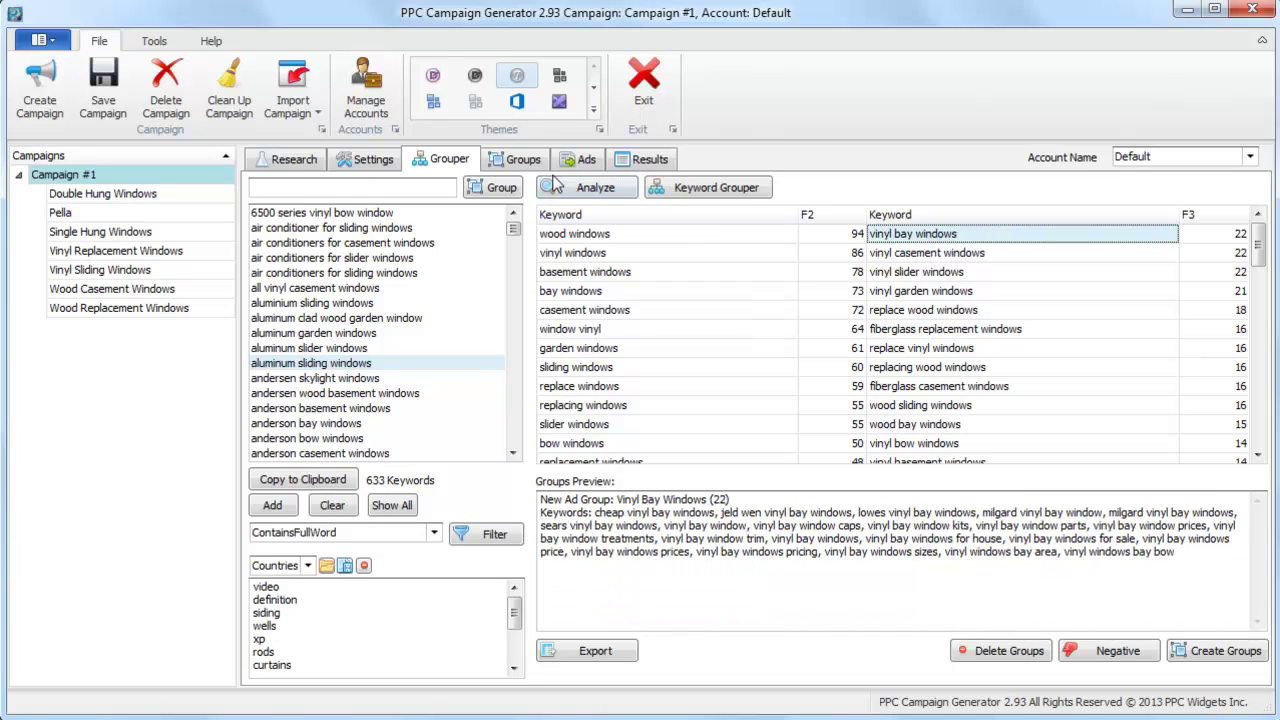
- Enter "window" as a term that groups must contain in the keyword grouping settings, and return to the analyzed keywords
{"action": "left_click", "coordinate": [372, 160]}
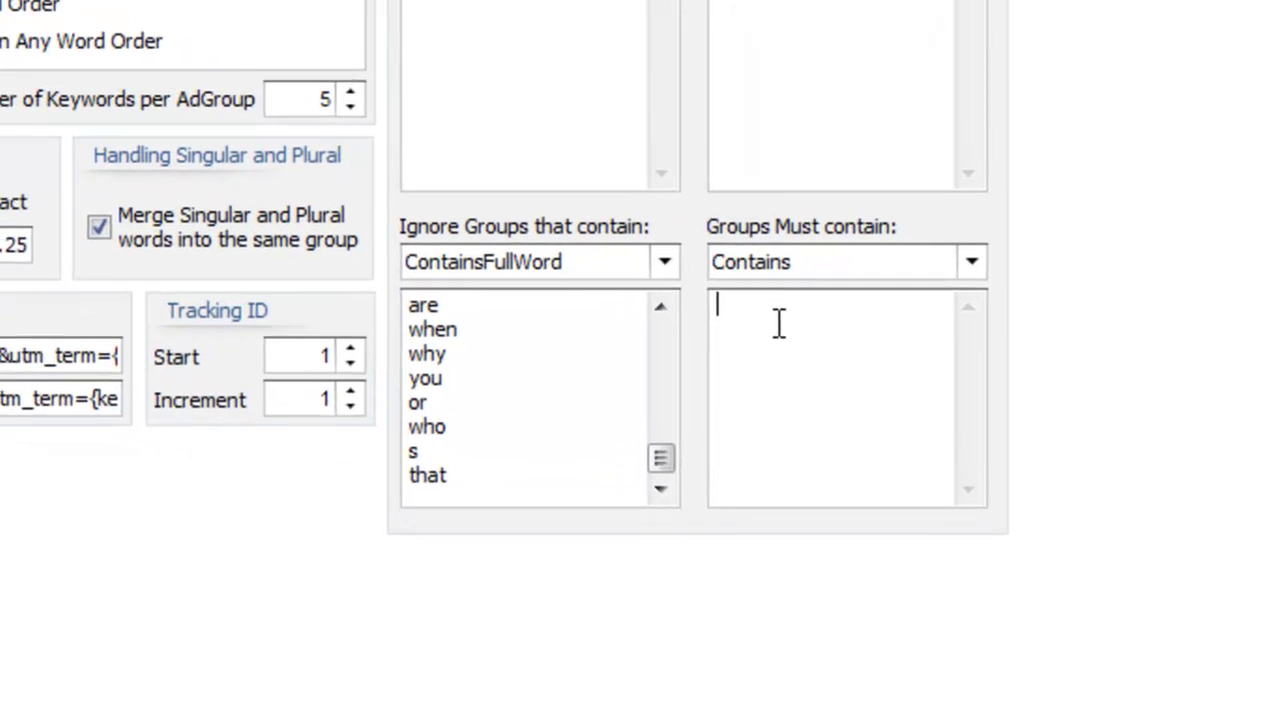
{"action": "type", "text": "window"}
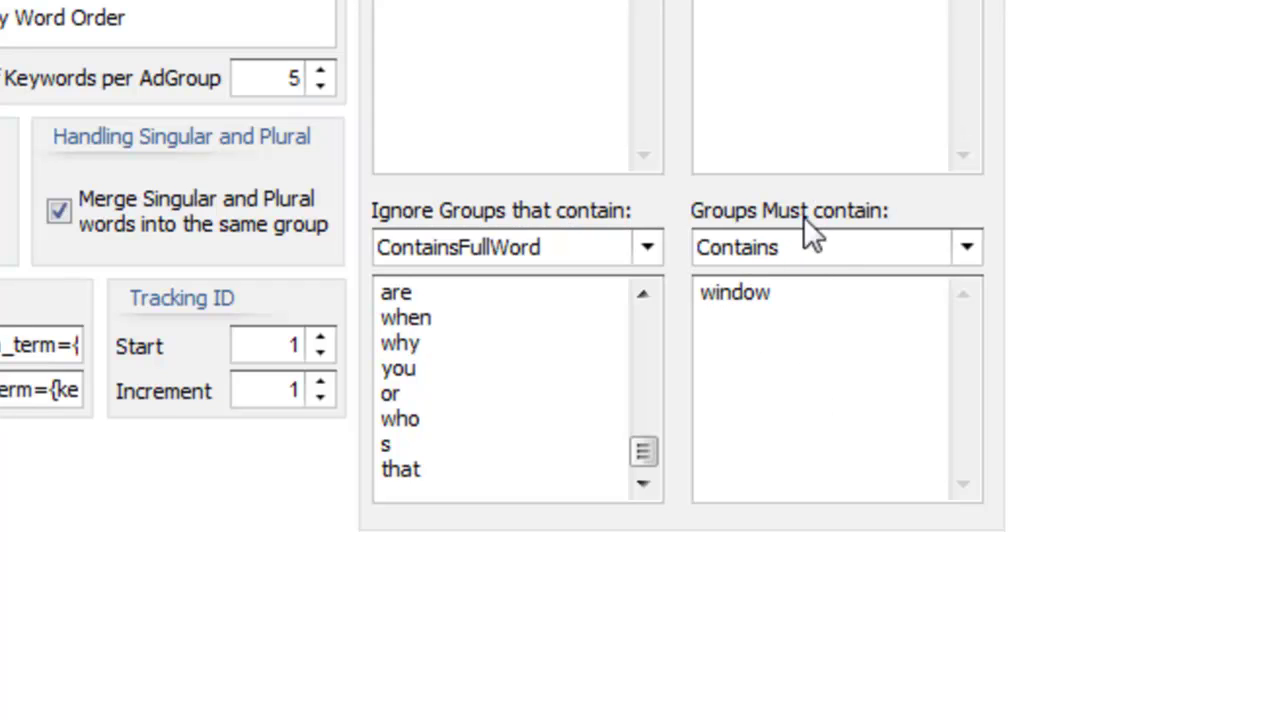
{"action": "left_click_drag", "start_coordinate": [779, 300], "coordinate": [641, 305]}
{"action": "left_click", "coordinate": [817, 320]}
{"action": "left_click_drag", "start_coordinate": [770, 318], "coordinate": [726, 320]}
{"action": "double_click", "coordinate": [738, 314]}
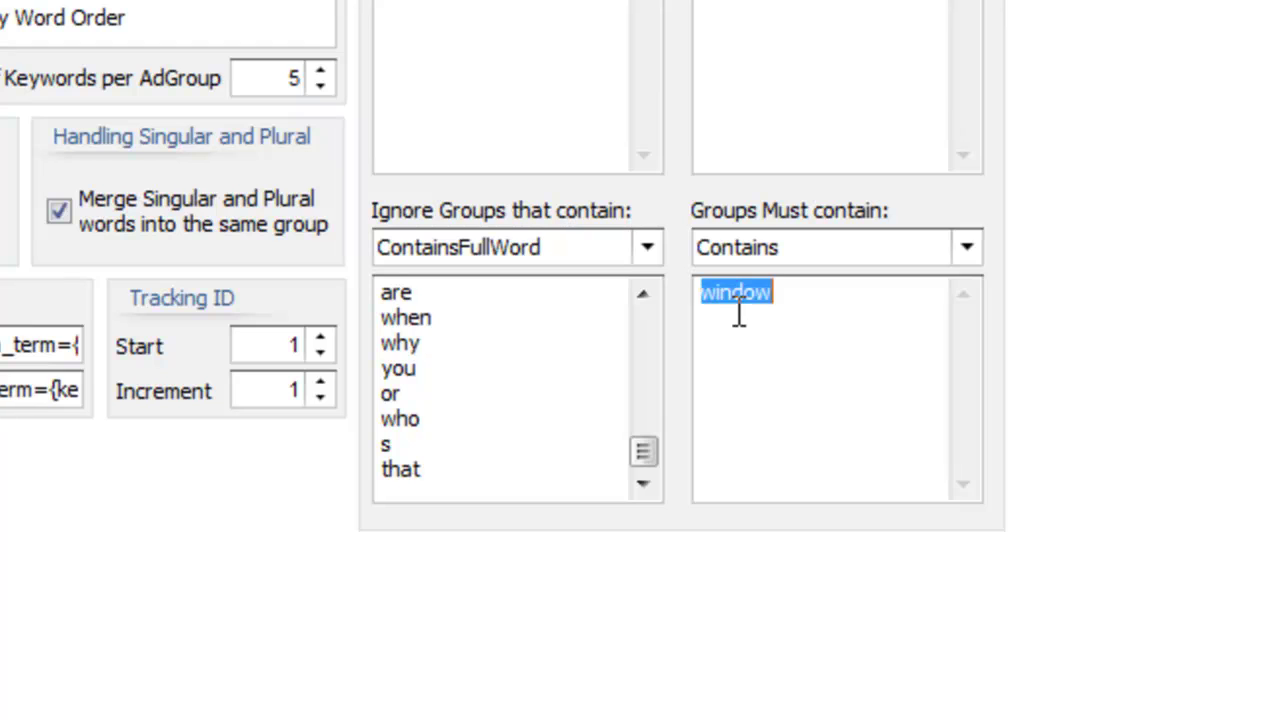
{"action": "left_click", "coordinate": [850, 248]}
{"action": "left_click", "coordinate": [850, 248]}
{"action": "left_click", "coordinate": [843, 258]}
{"action": "left_click", "coordinate": [814, 284]}
{"action": "key", "text": "Tab"}
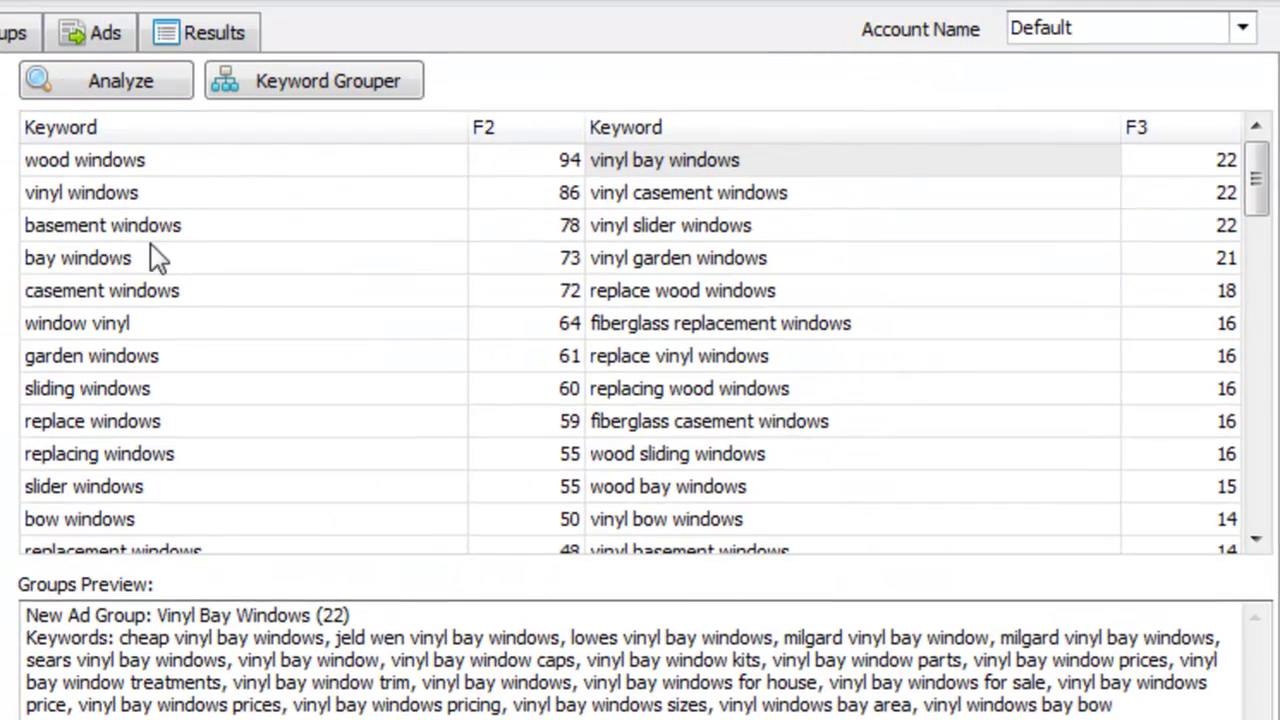
- Rerun the frequency analysis with the new grouping setting and look through the two-word phrases
{"action": "scroll", "coordinate": [289, 352], "scroll_direction": "down", "scroll_amount": 7}
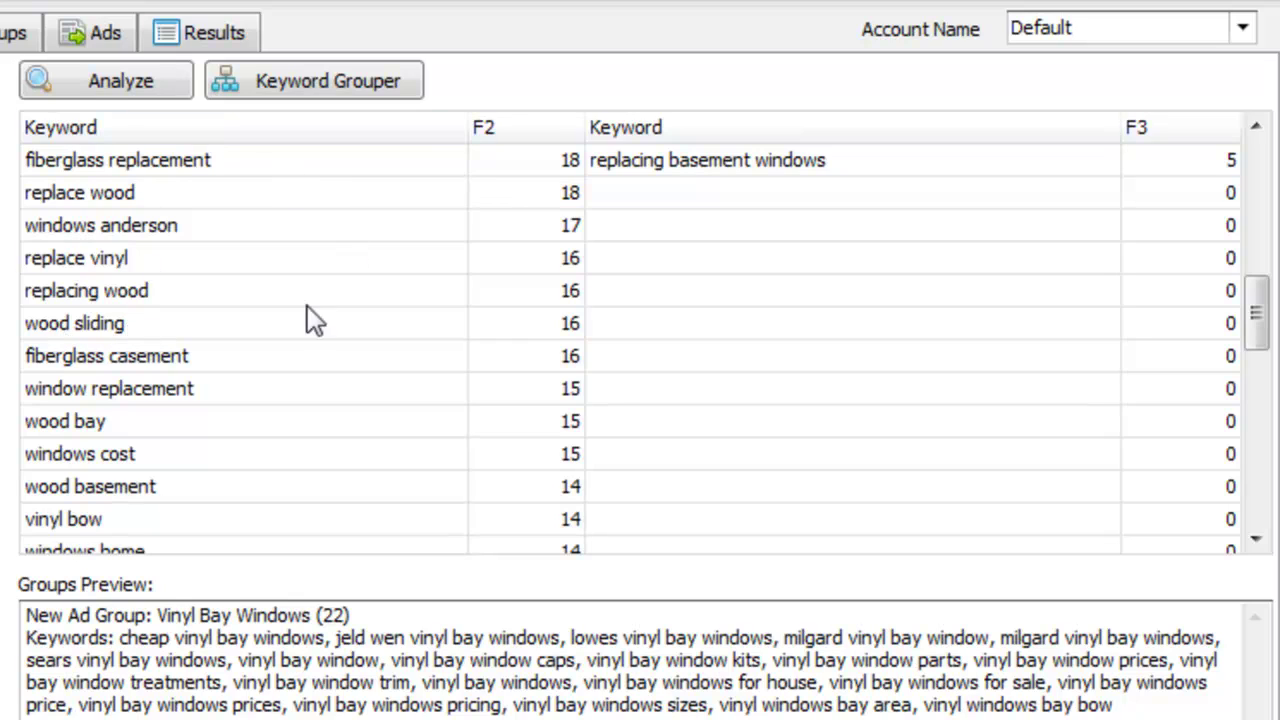
{"action": "left_click", "coordinate": [149, 91]}
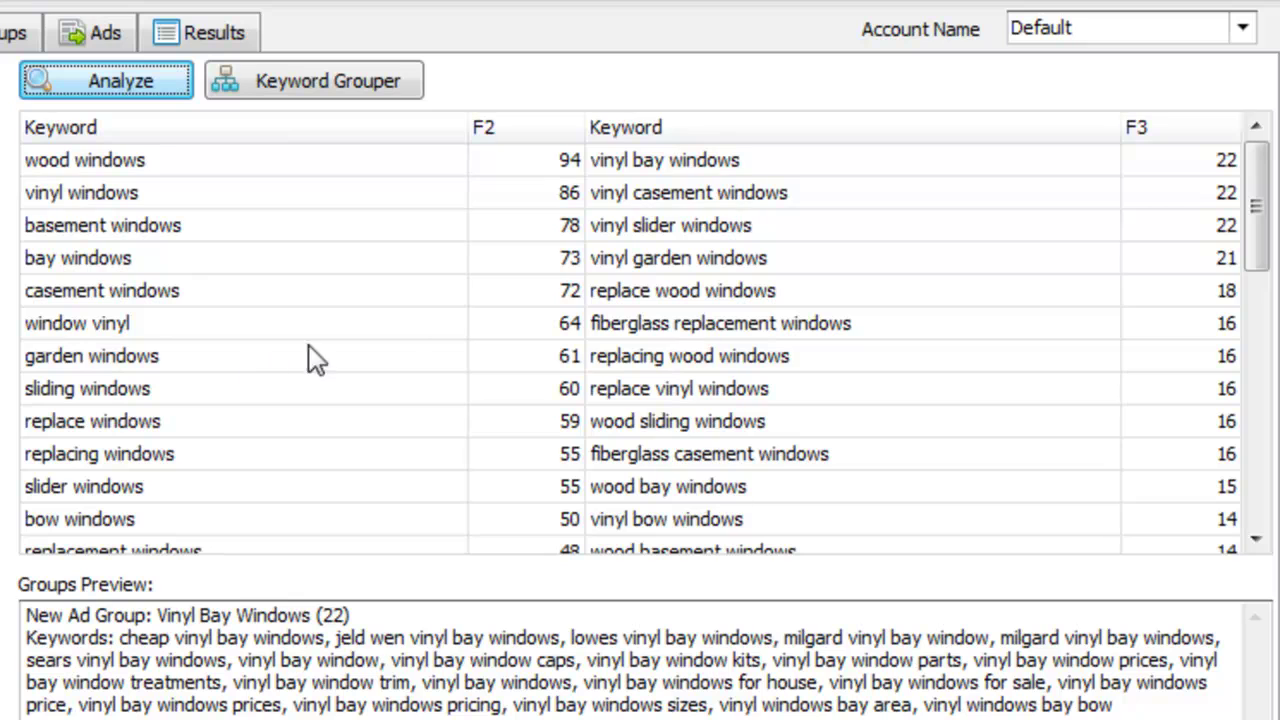
{"action": "scroll", "coordinate": [415, 333], "scroll_direction": "down", "scroll_amount": 2}
{"action": "scroll", "coordinate": [413, 320], "scroll_direction": "down", "scroll_amount": 6}
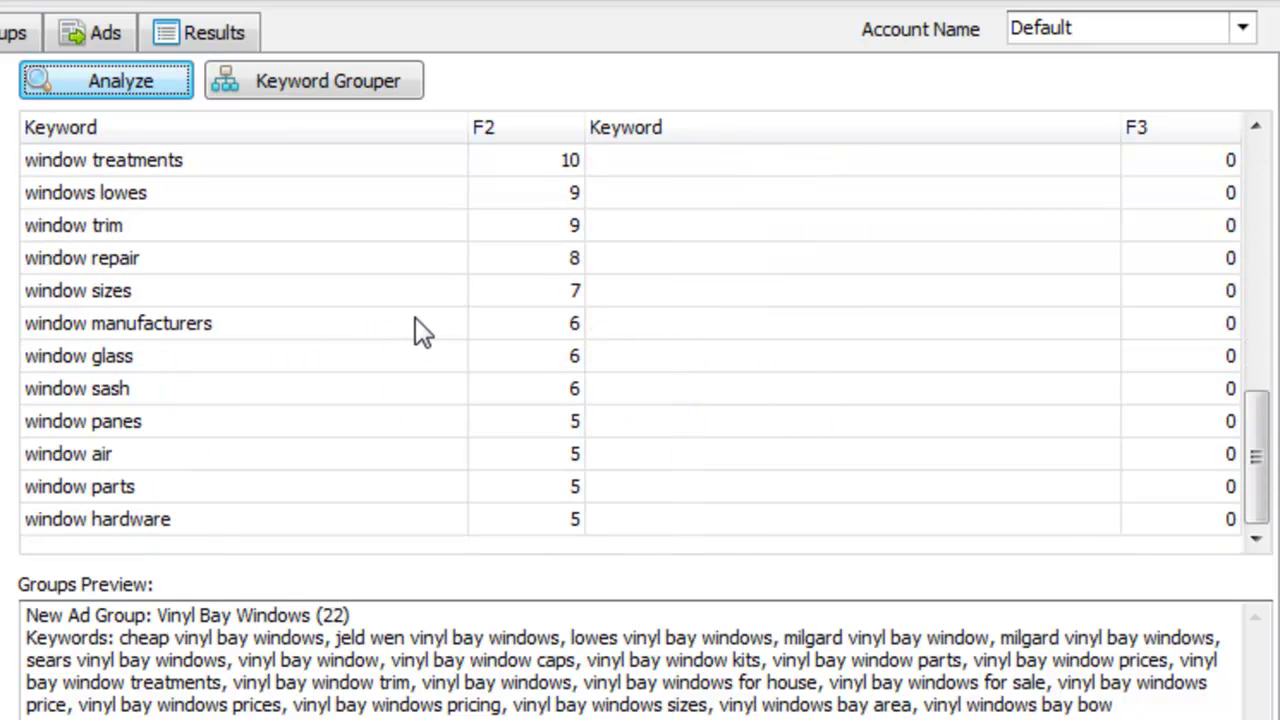
{"action": "scroll", "coordinate": [194, 363], "scroll_direction": "up", "scroll_amount": 7}
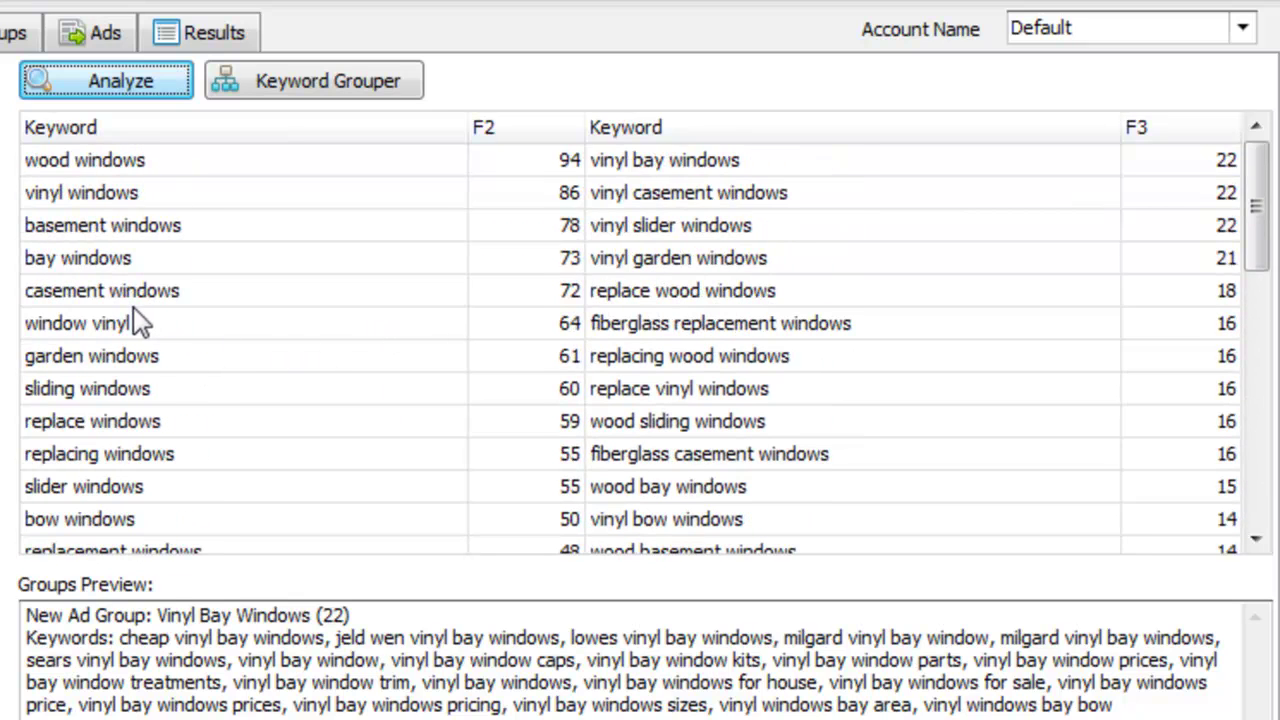
- Preview the ad groups for the two-word phrases "wood windows", "vinyl windows" and "basement windows"
{"action": "left_click", "coordinate": [232, 166]}
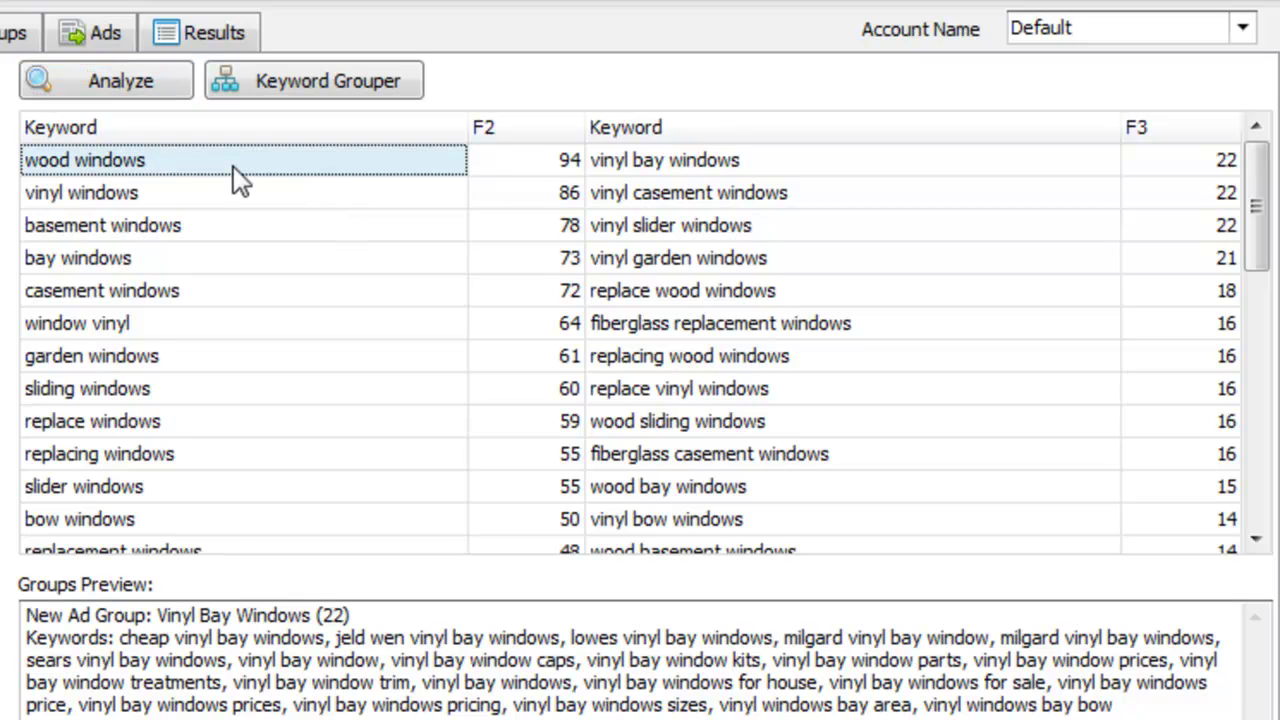
{"action": "left_click", "coordinate": [198, 203]}
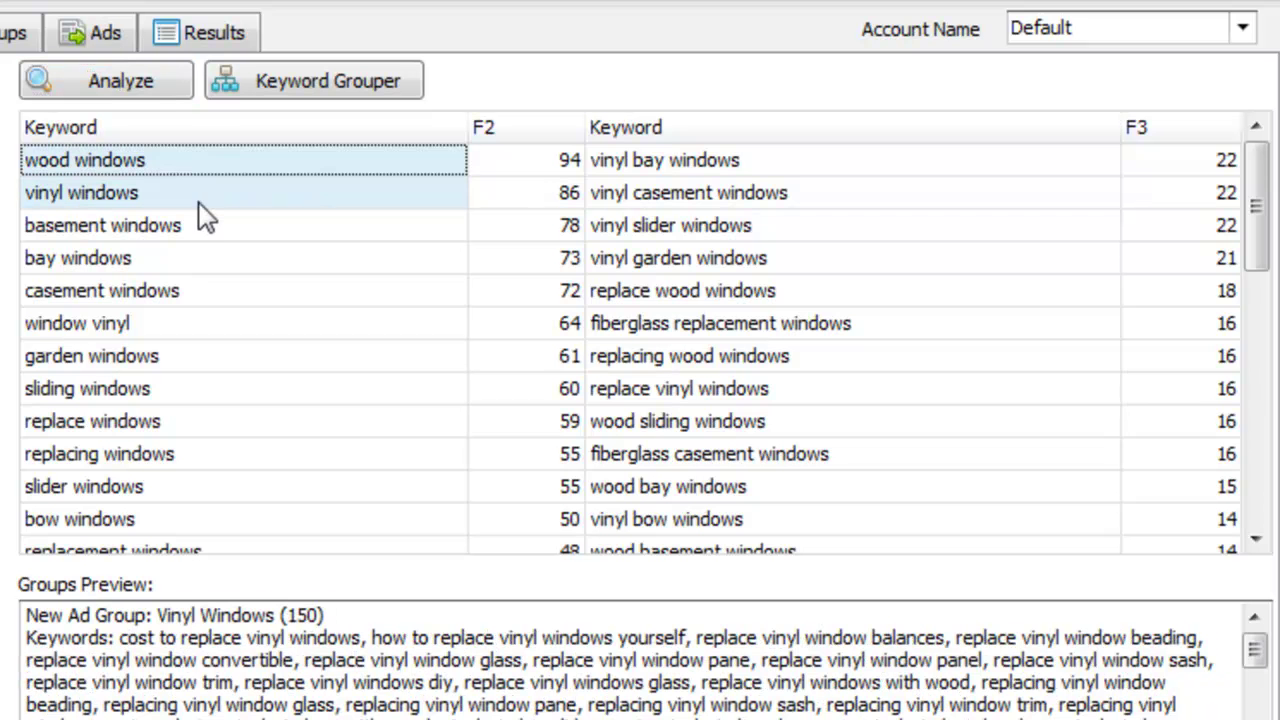
{"action": "left_click", "coordinate": [214, 236]}
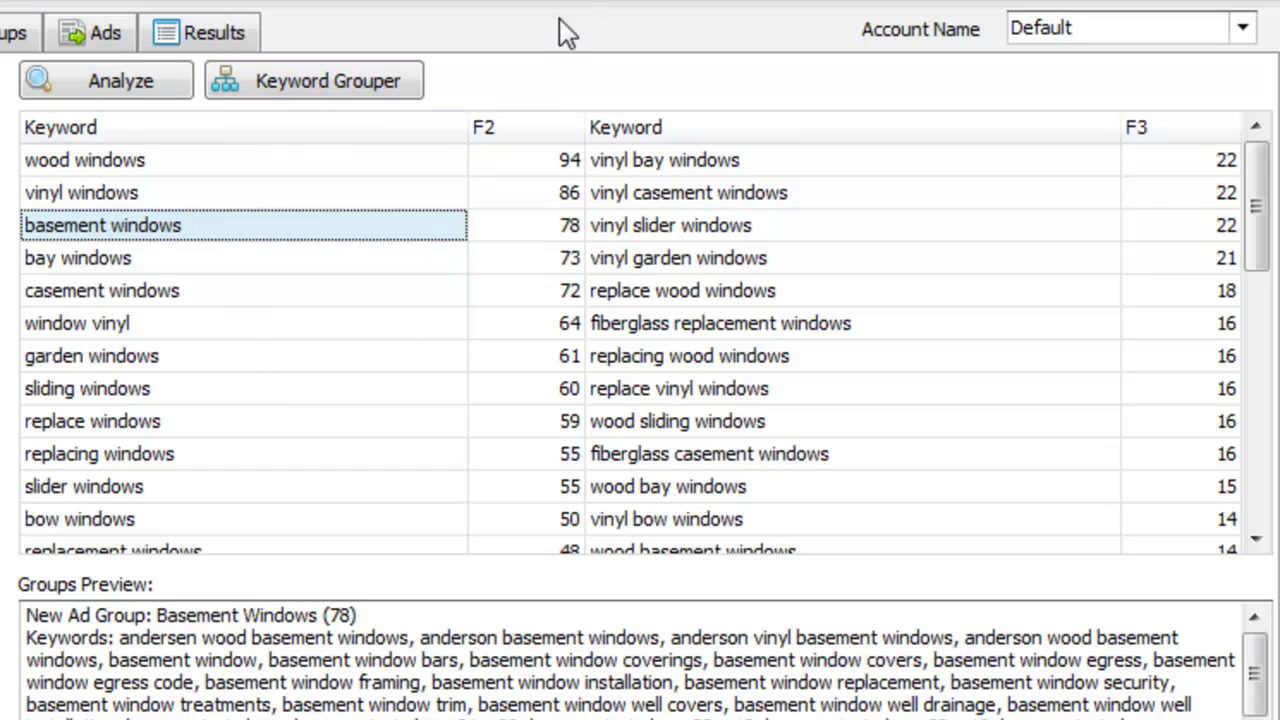
- Add "Vinyl Windows" and "Wood Windows" as common themes in the Keyword Grouper
{"action": "left_click", "coordinate": [334, 94]}
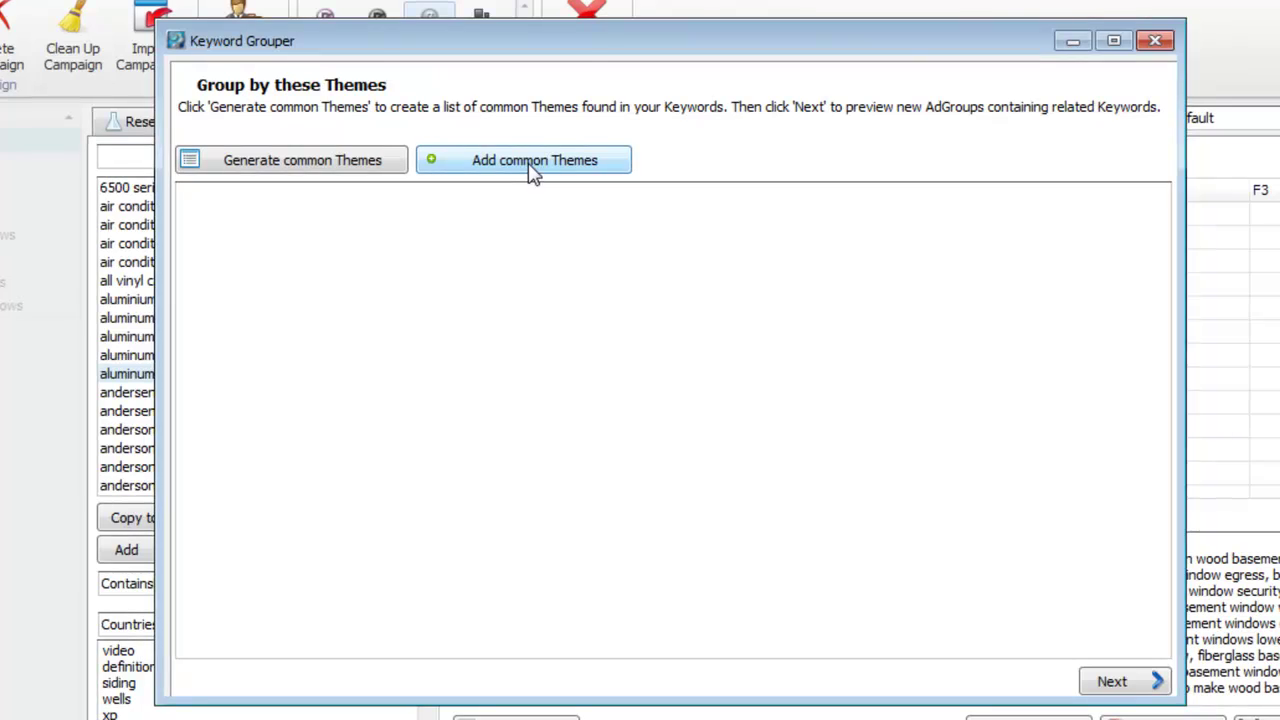
{"action": "left_click", "coordinate": [533, 165]}
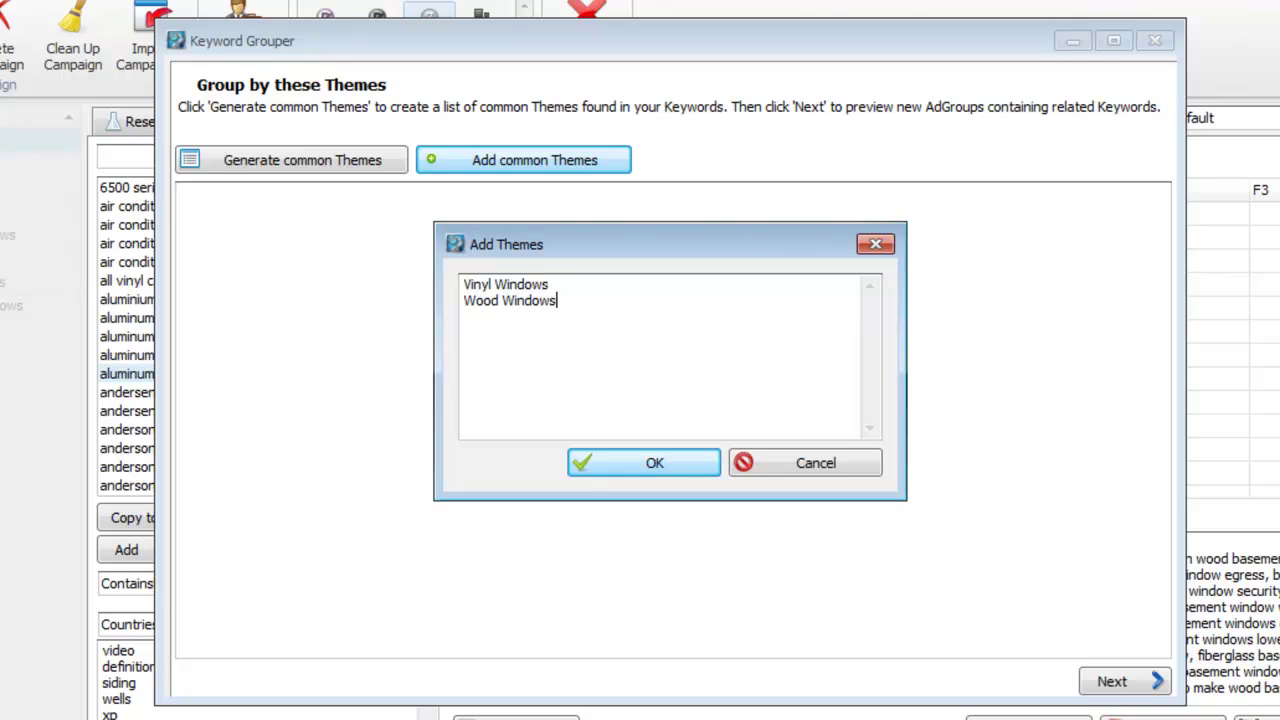
{"action": "left_click", "coordinate": [658, 464]}
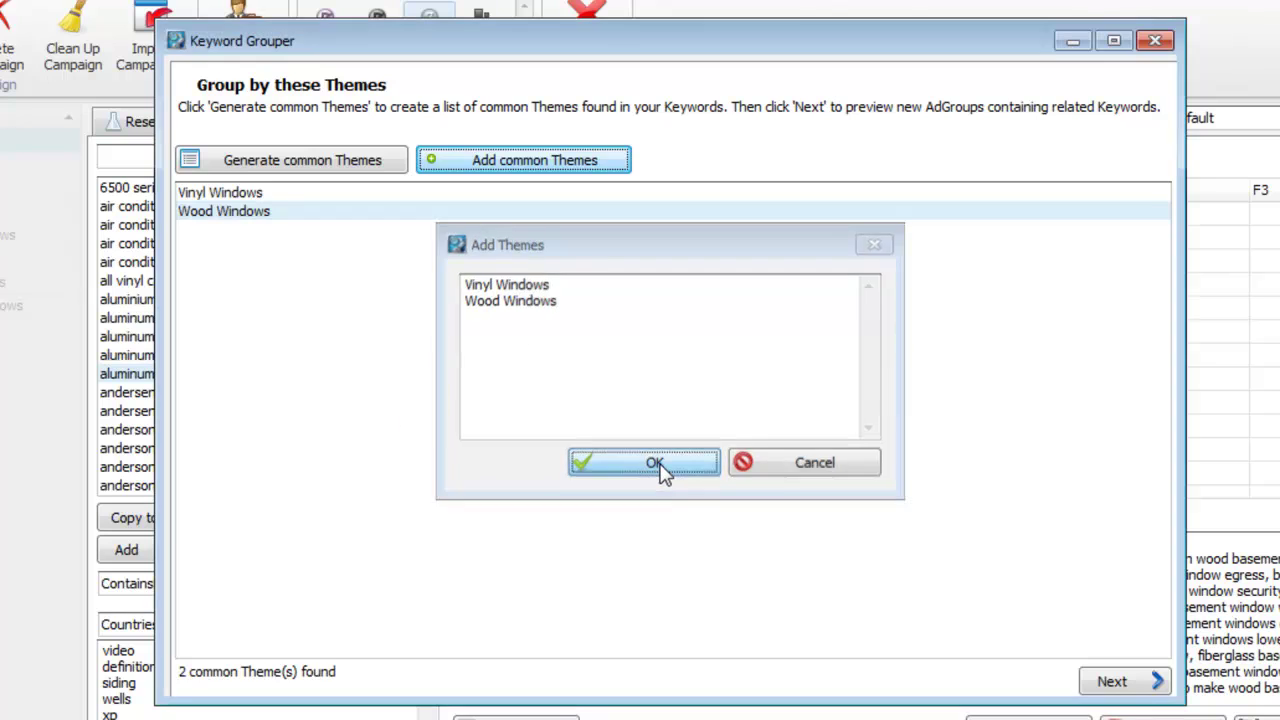
{"action": "left_click", "coordinate": [277, 200]}
{"action": "left_click", "coordinate": [286, 217]}
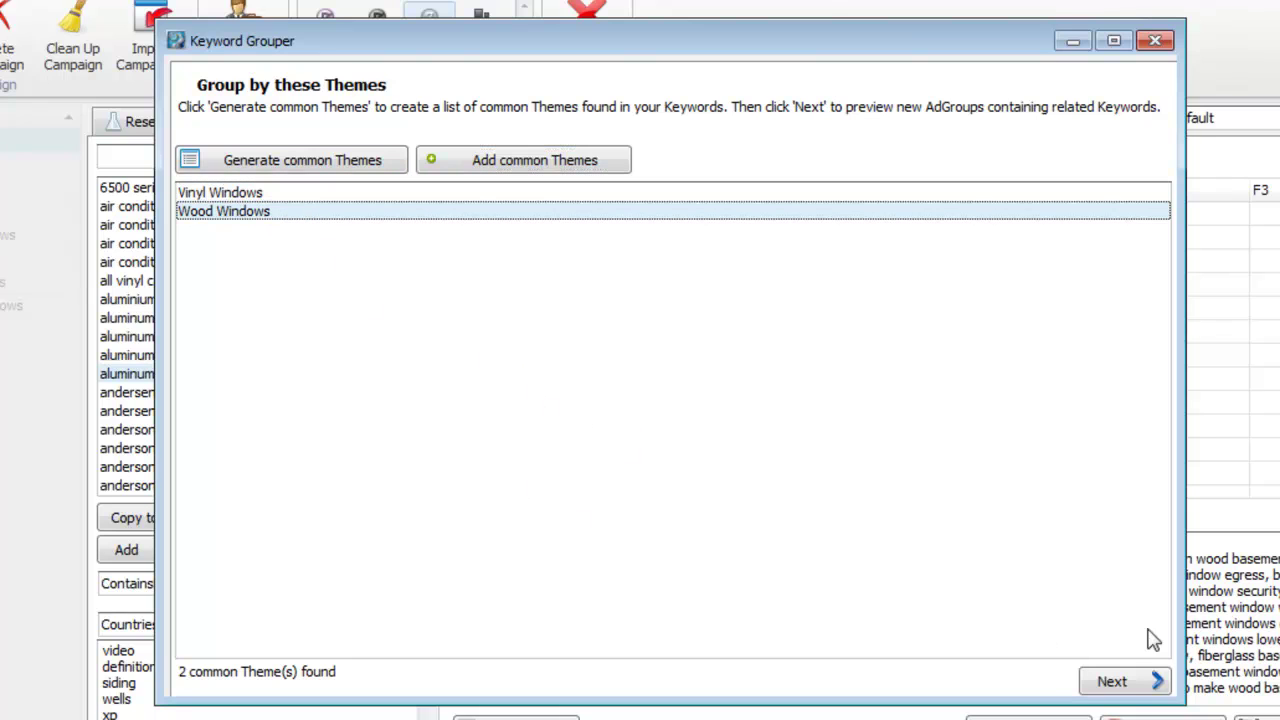
- Preview the keyword groupings for the two added themes and compare the keyword counts of the vinyl and wood ad groups
{"action": "left_click", "coordinate": [1121, 686]}
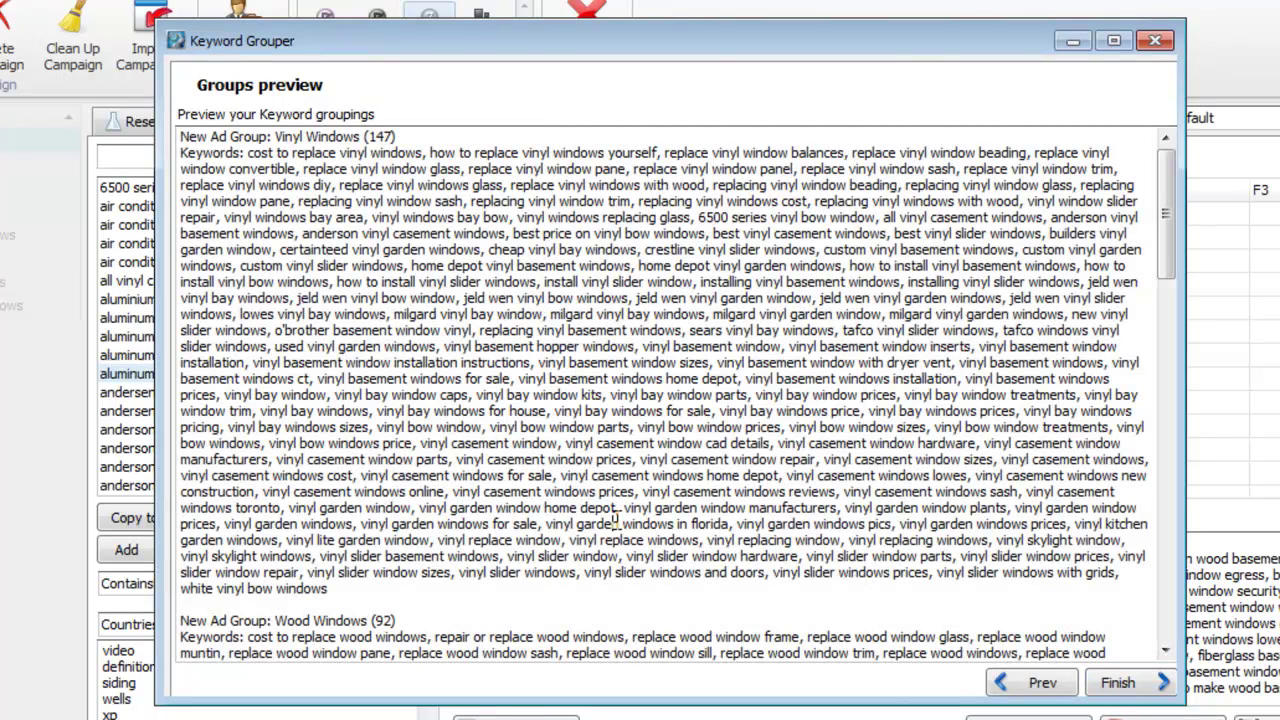
{"action": "left_click_drag", "start_coordinate": [616, 518], "coordinate": [582, 234]}
{"action": "left_click_drag", "start_coordinate": [1167, 200], "coordinate": [1167, 300]}
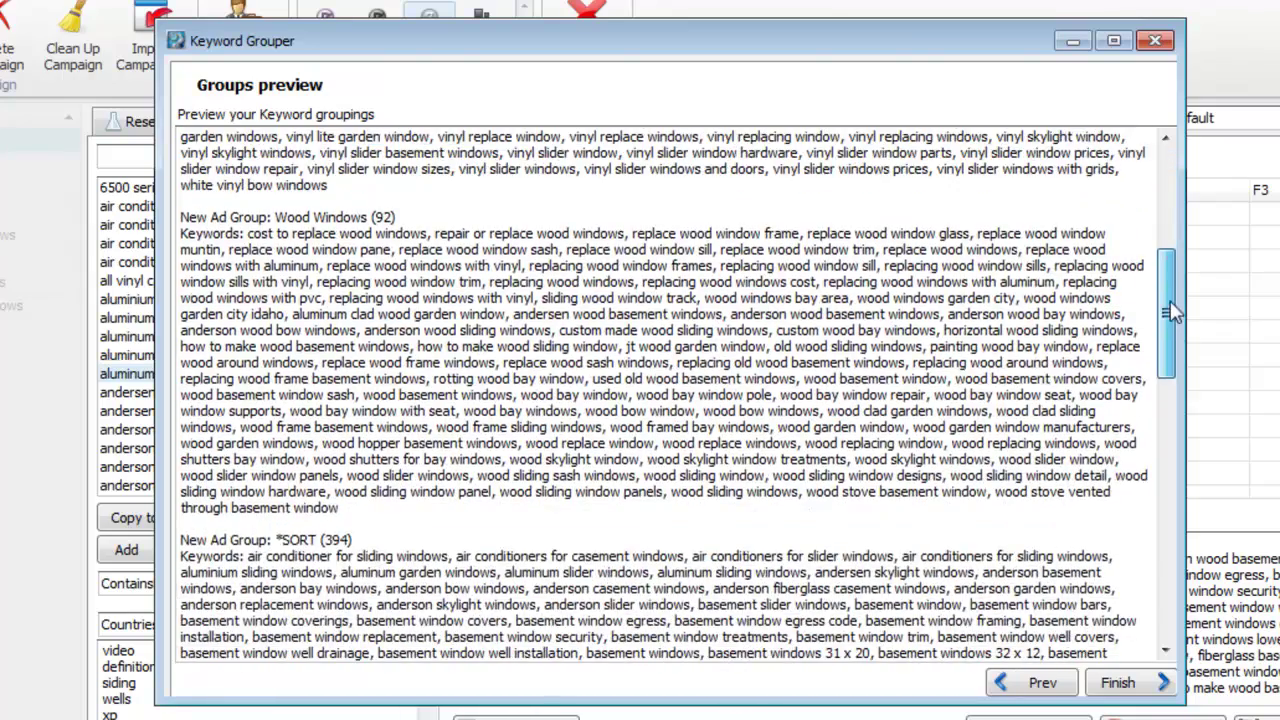
{"action": "left_click_drag", "start_coordinate": [421, 492], "coordinate": [600, 268]}
{"action": "left_click", "coordinate": [463, 330]}
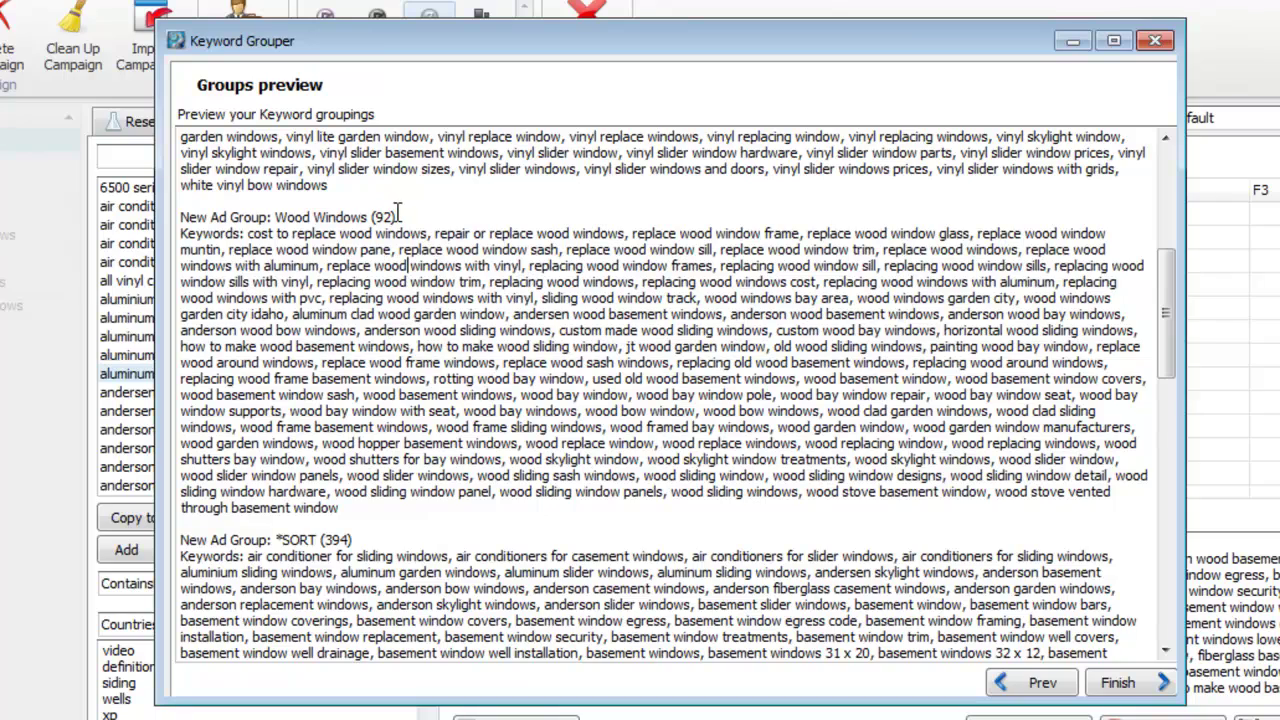
{"action": "left_click_drag", "start_coordinate": [398, 215], "coordinate": [381, 217]}
{"action": "scroll", "coordinate": [797, 352], "scroll_direction": "up", "scroll_amount": 8}
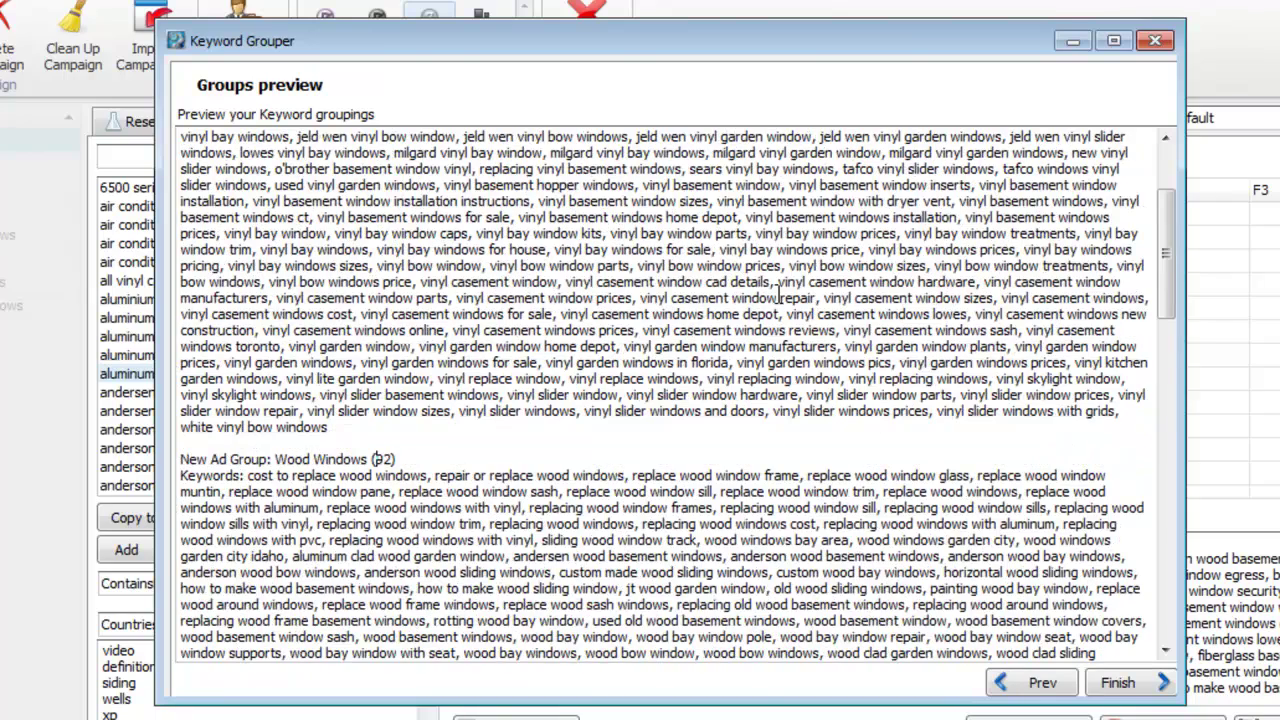
{"action": "left_click_drag", "start_coordinate": [395, 136], "coordinate": [366, 136]}
{"action": "left_click", "coordinate": [418, 150]}
- Remove both manually added themes and generate the list of common themes from the keywords
{"action": "left_click", "coordinate": [1058, 690]}
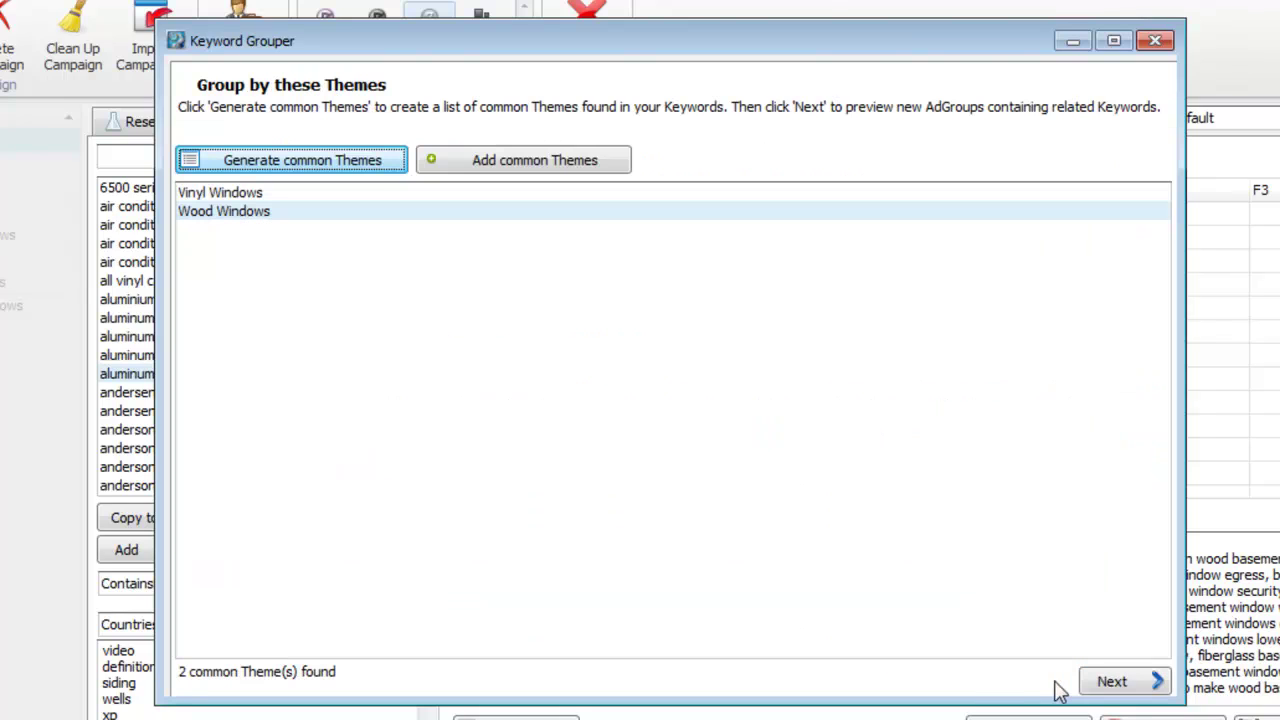
{"action": "left_click", "coordinate": [380, 226]}
{"action": "key", "text": "ctrl+a"}
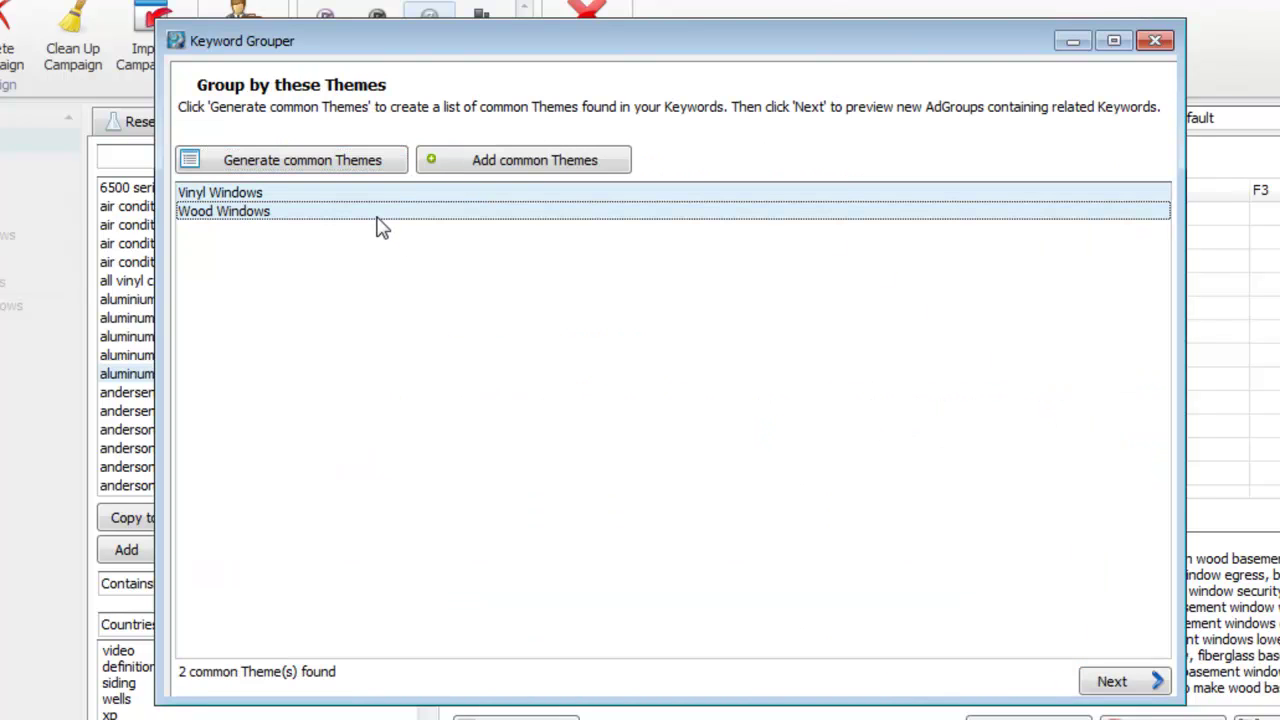
{"action": "key", "text": "Delete"}
{"action": "left_click", "coordinate": [335, 168]}
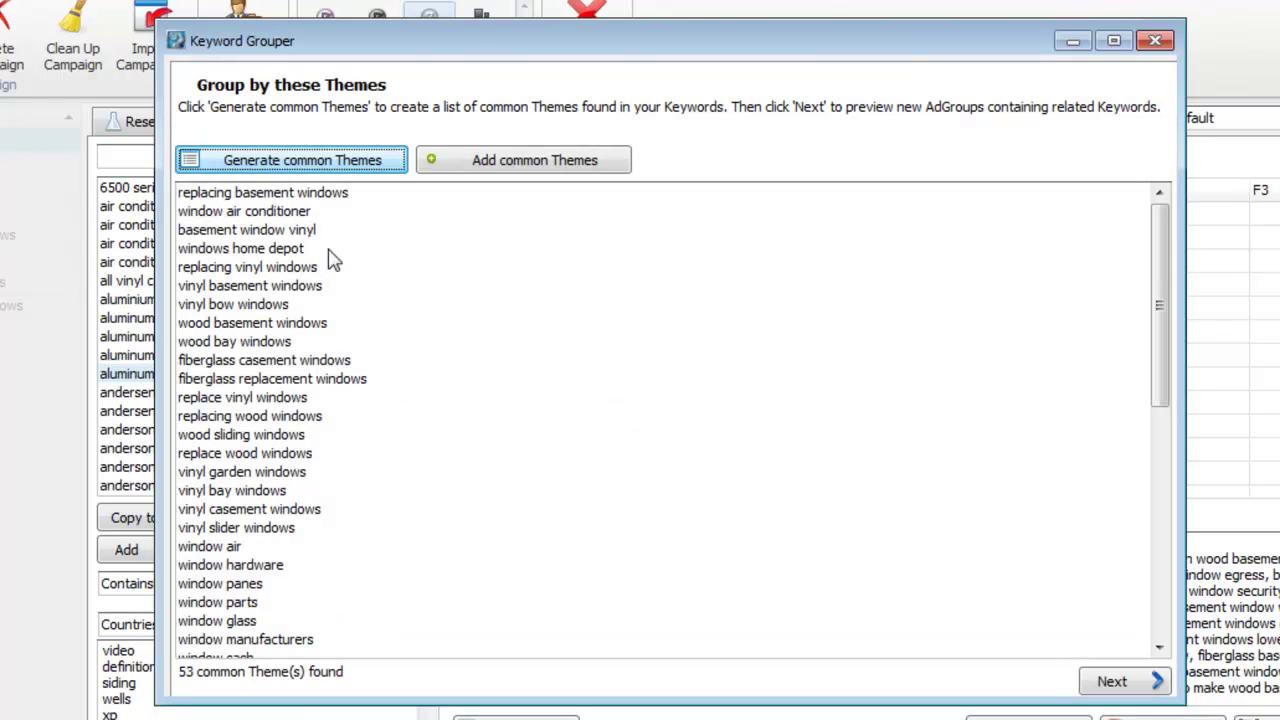
{"action": "left_click_drag", "start_coordinate": [1160, 320], "coordinate": [1163, 570]}
{"action": "left_click_drag", "start_coordinate": [651, 51], "coordinate": [756, 55]}
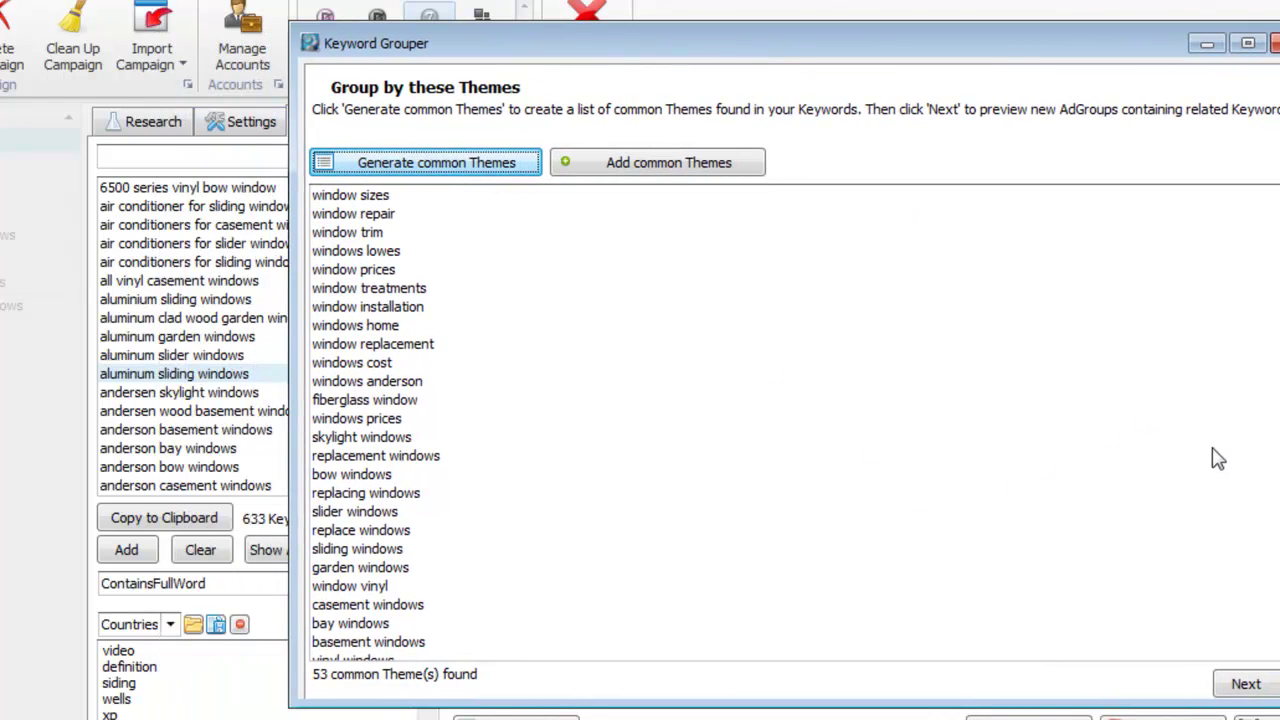
{"action": "scroll", "coordinate": [377, 425], "scroll_direction": "down", "scroll_amount": 1}
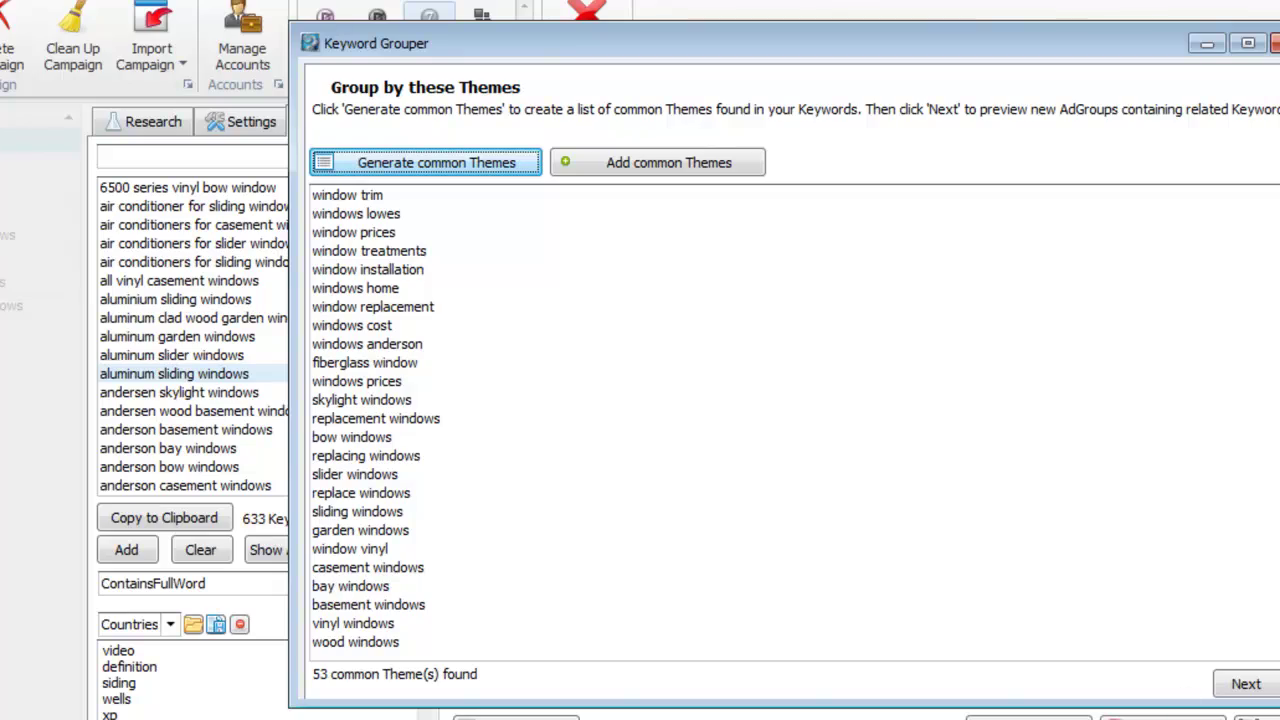
- Preview the groupings for all generated themes and create the ad groups in the campaign
{"action": "left_click", "coordinate": [1270, 686]}
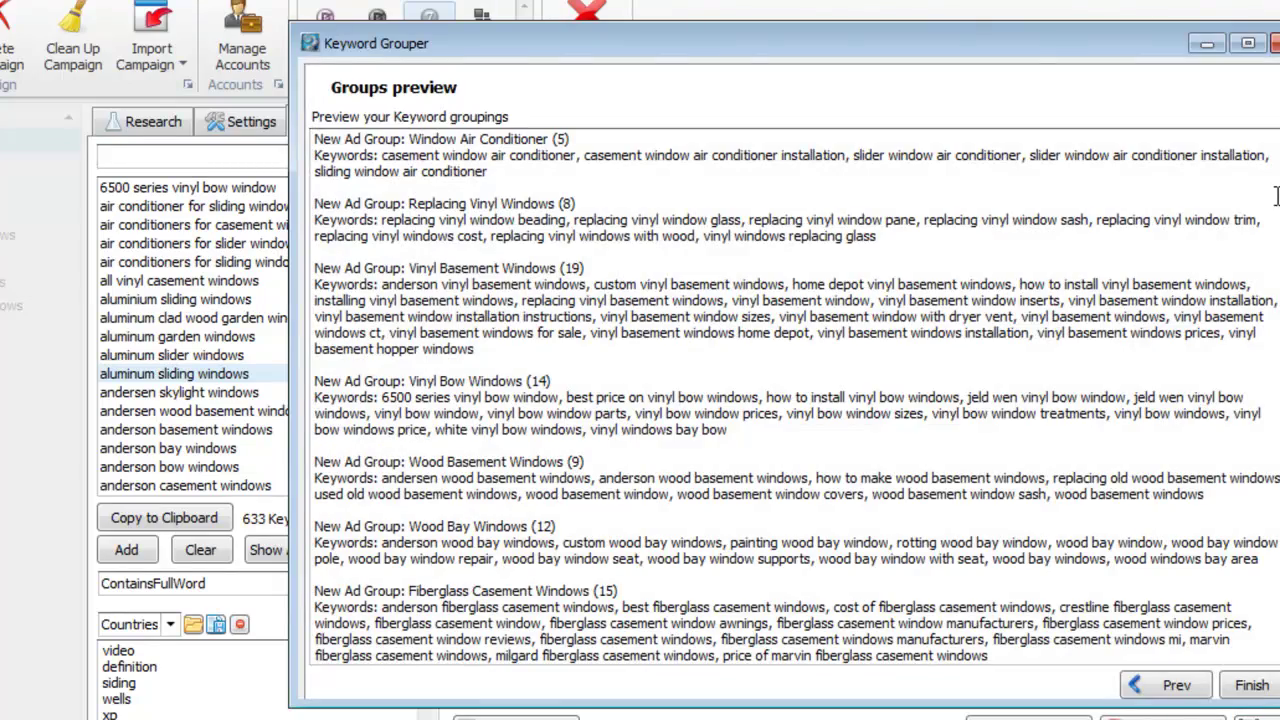
{"action": "scroll", "coordinate": [1164, 559], "scroll_direction": "down", "scroll_amount": 15}
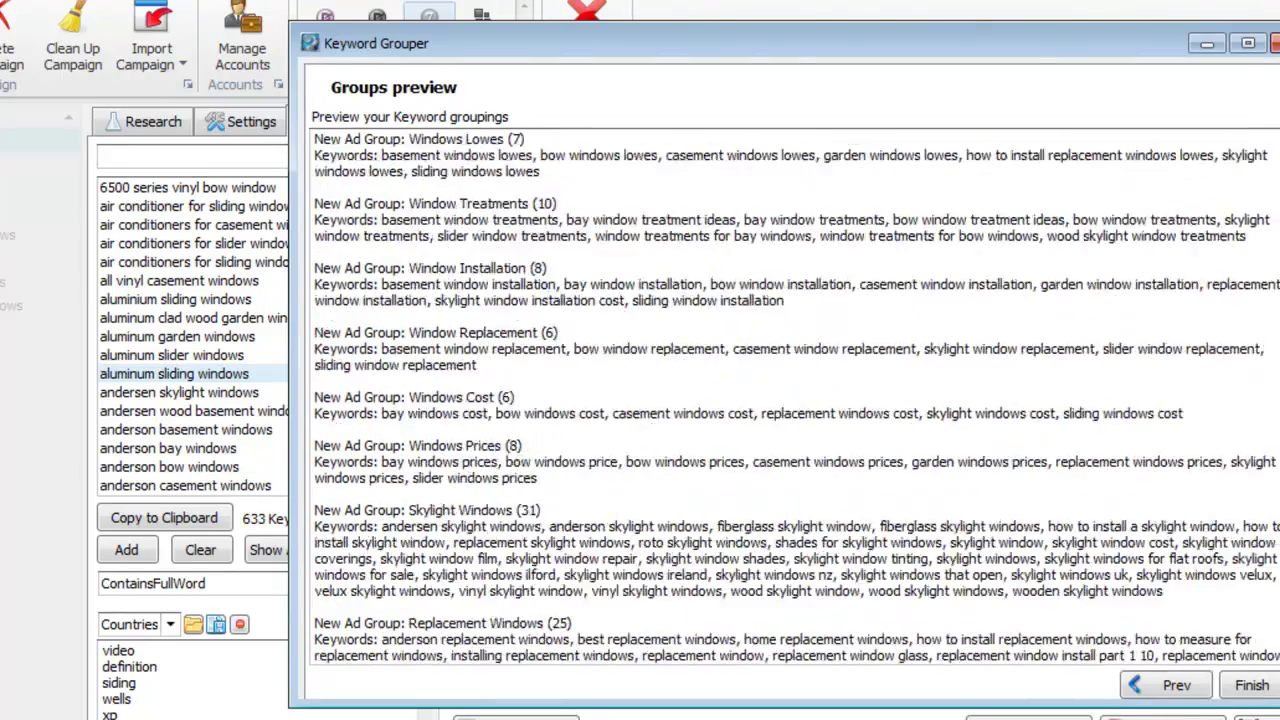
{"action": "scroll", "coordinate": [790, 400], "scroll_direction": "down", "scroll_amount": 10}
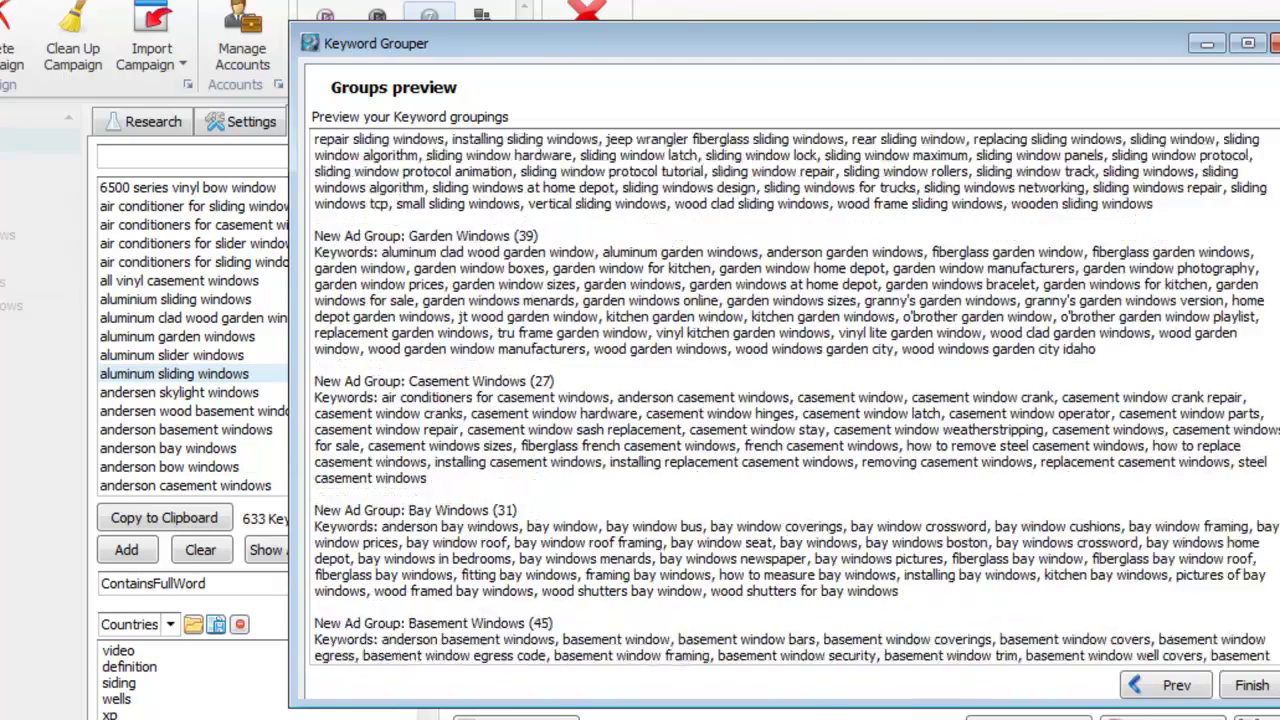
{"action": "left_click", "coordinate": [1252, 686]}
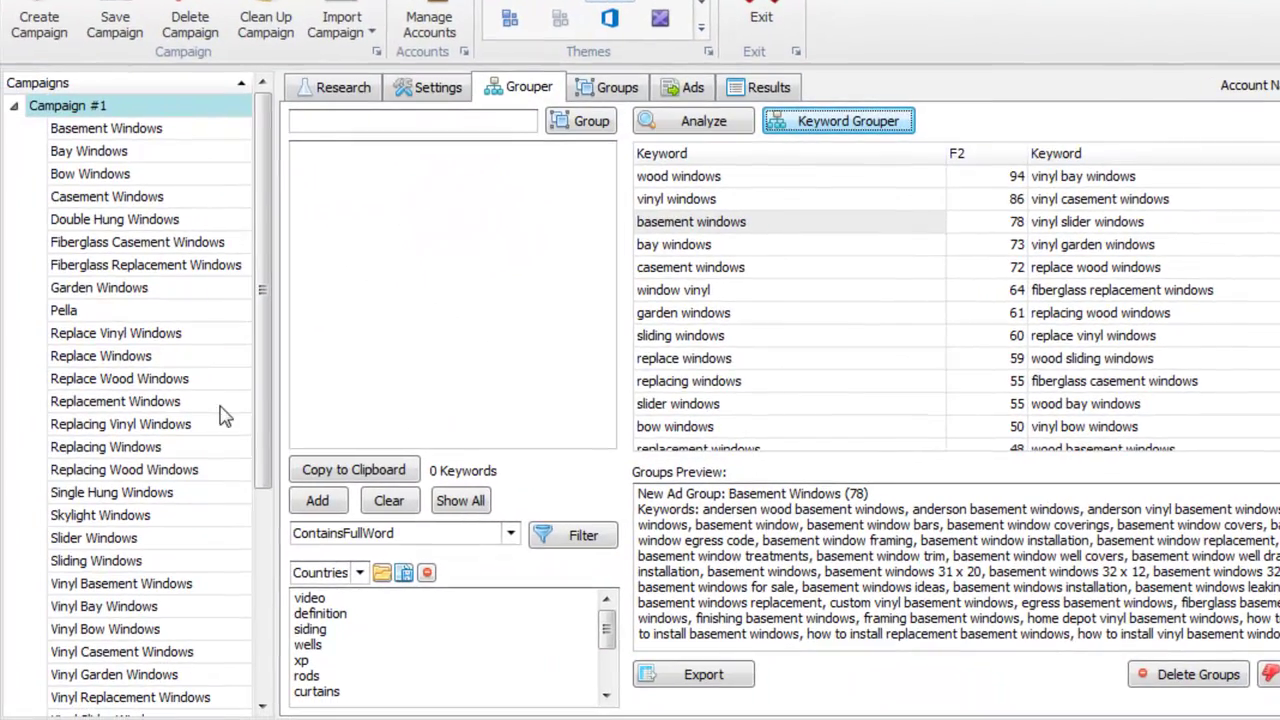
{"action": "left_click_drag", "start_coordinate": [258, 258], "coordinate": [267, 483]}
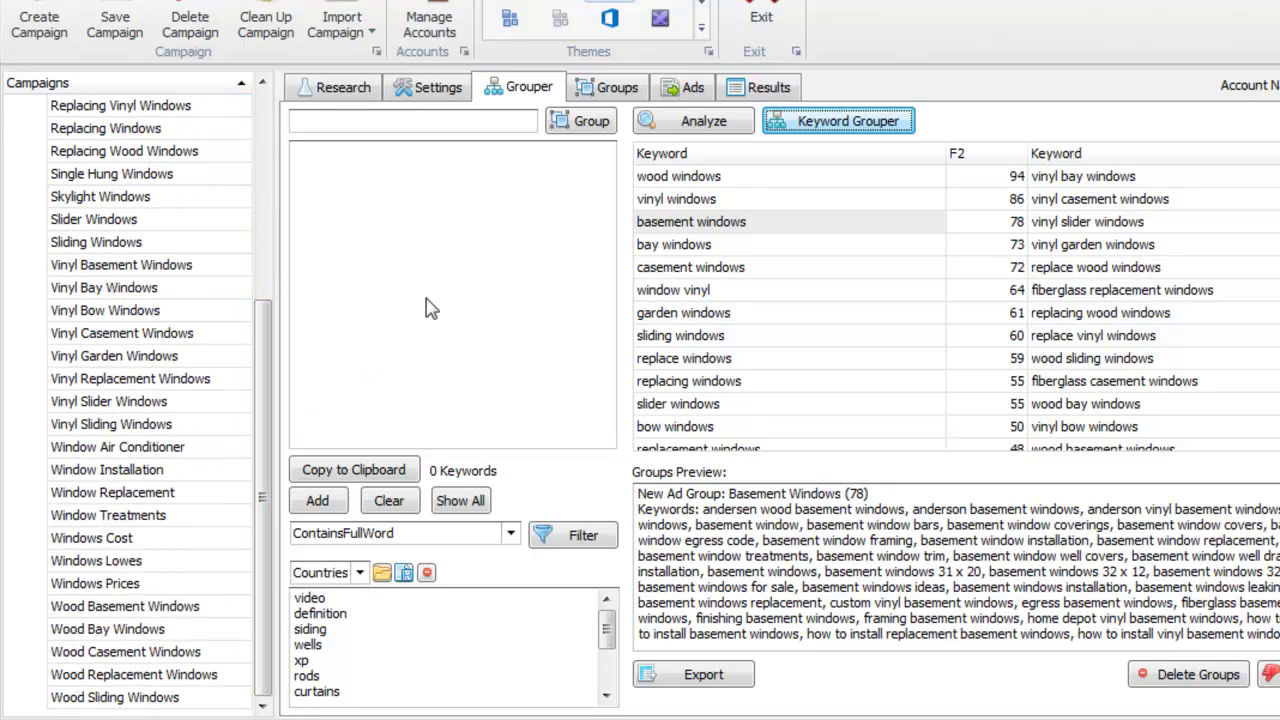
- Rerun the frequency analysis on the ungrouped keywords and clear the text of the groups preview
{"action": "left_click", "coordinate": [735, 124]}
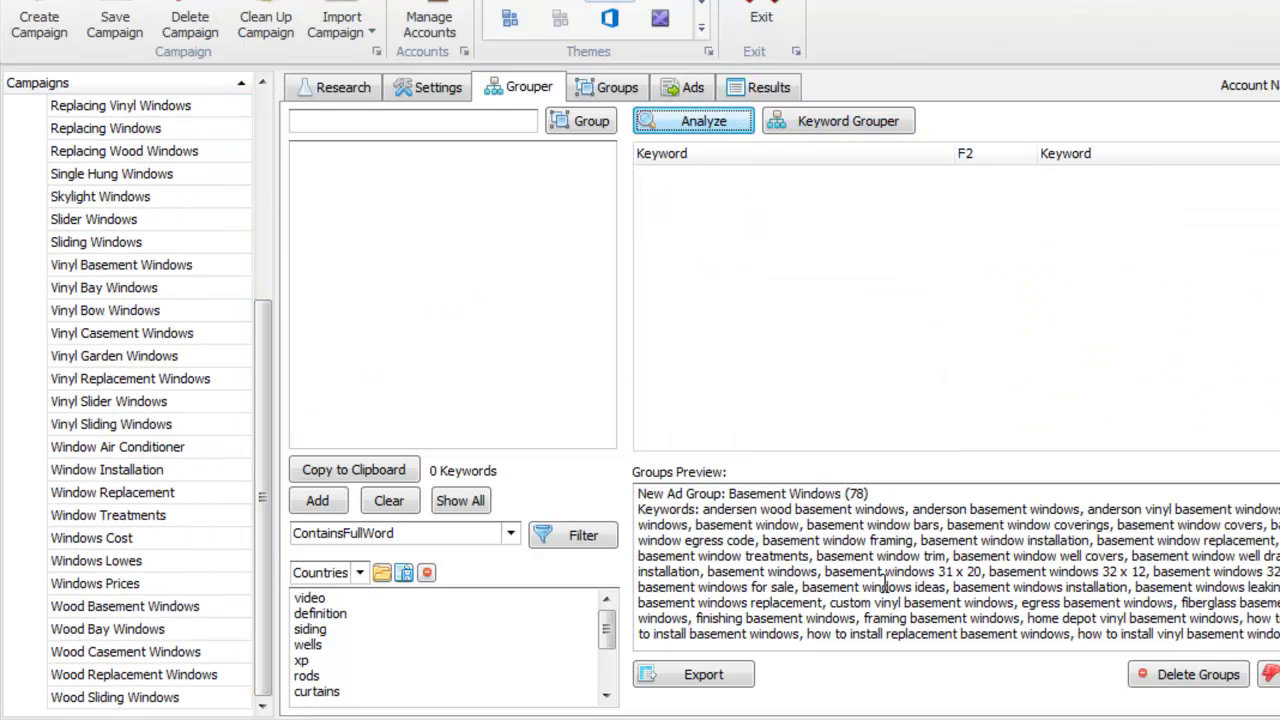
{"action": "key", "text": "ctrl+a"}
{"action": "key", "text": "Delete"}
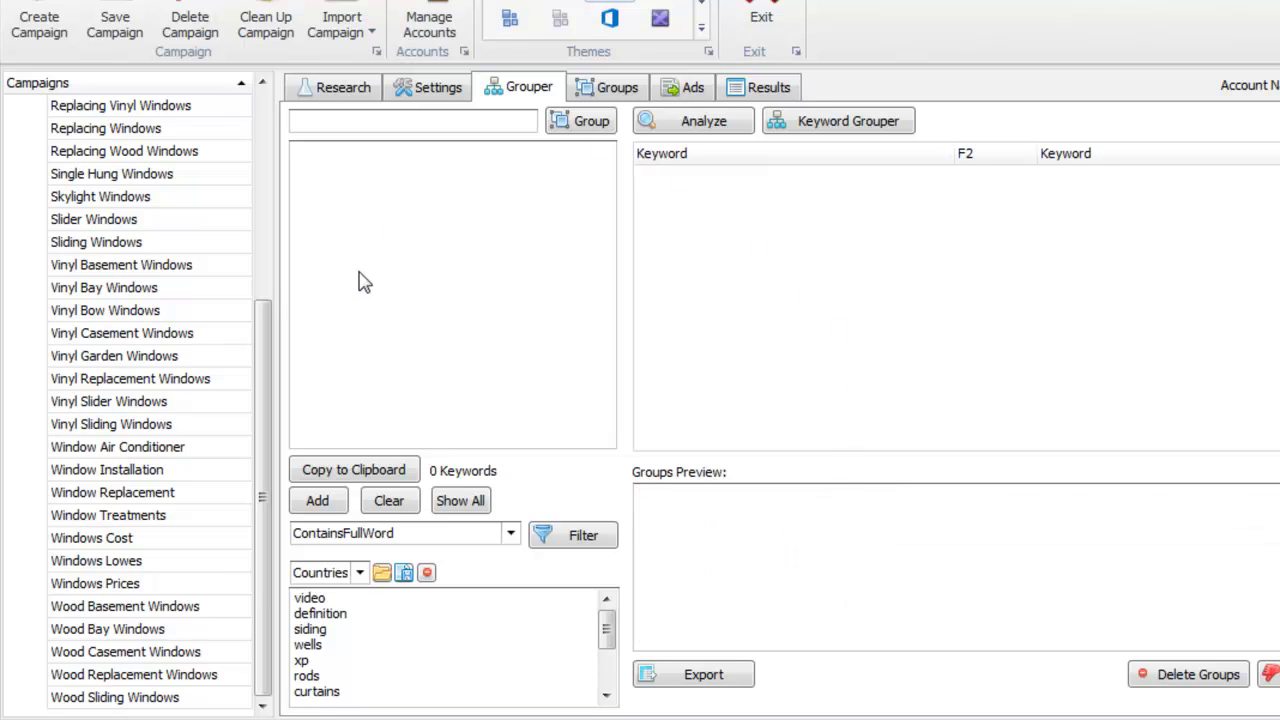
- Reload the full generated keyword list into the grouper for analysis and preview the "hung windows" and "hung wood windows" groups
{"action": "left_click", "coordinate": [343, 87]}
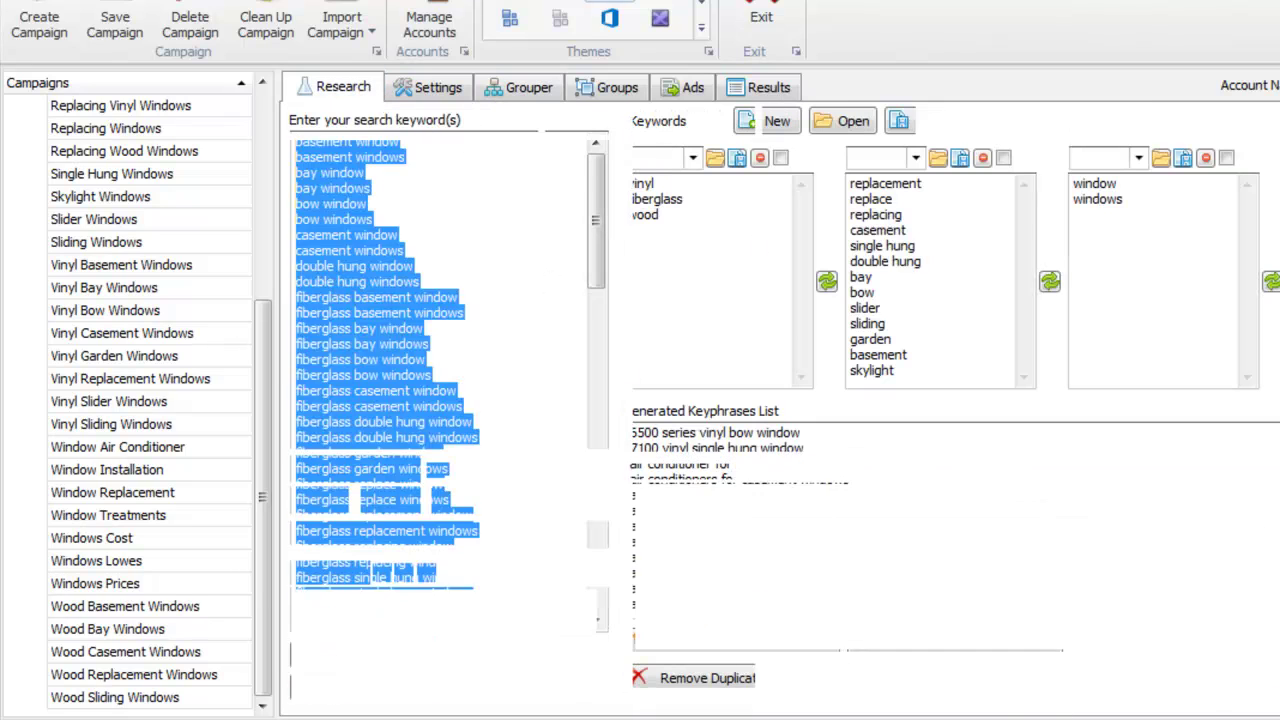
{"action": "left_click", "coordinate": [512, 87]}
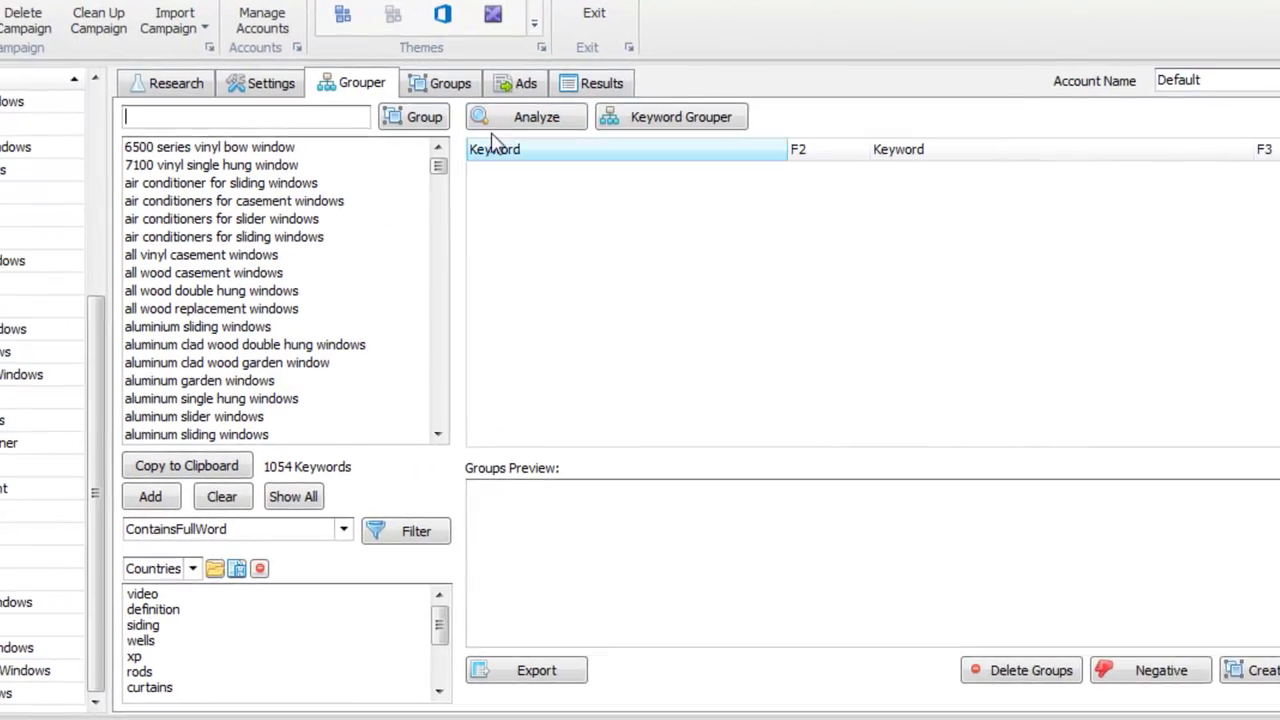
{"action": "left_click", "coordinate": [500, 121]}
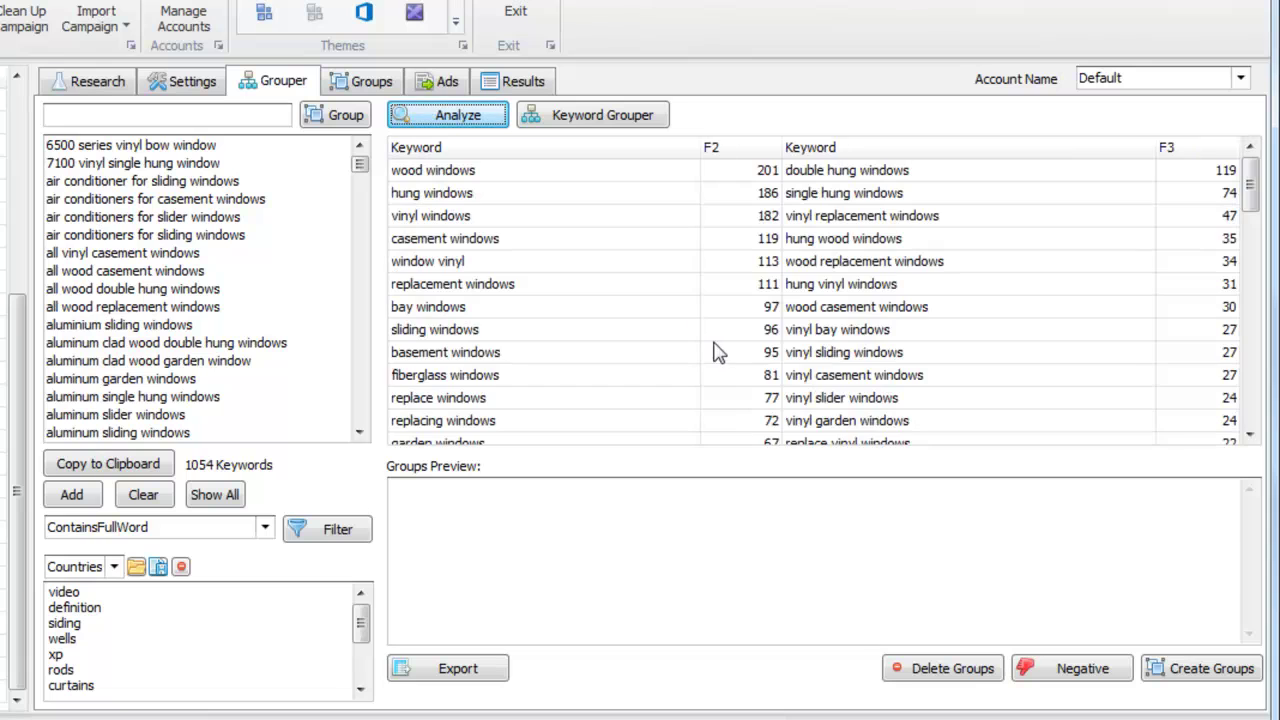
{"action": "left_click", "coordinate": [548, 200]}
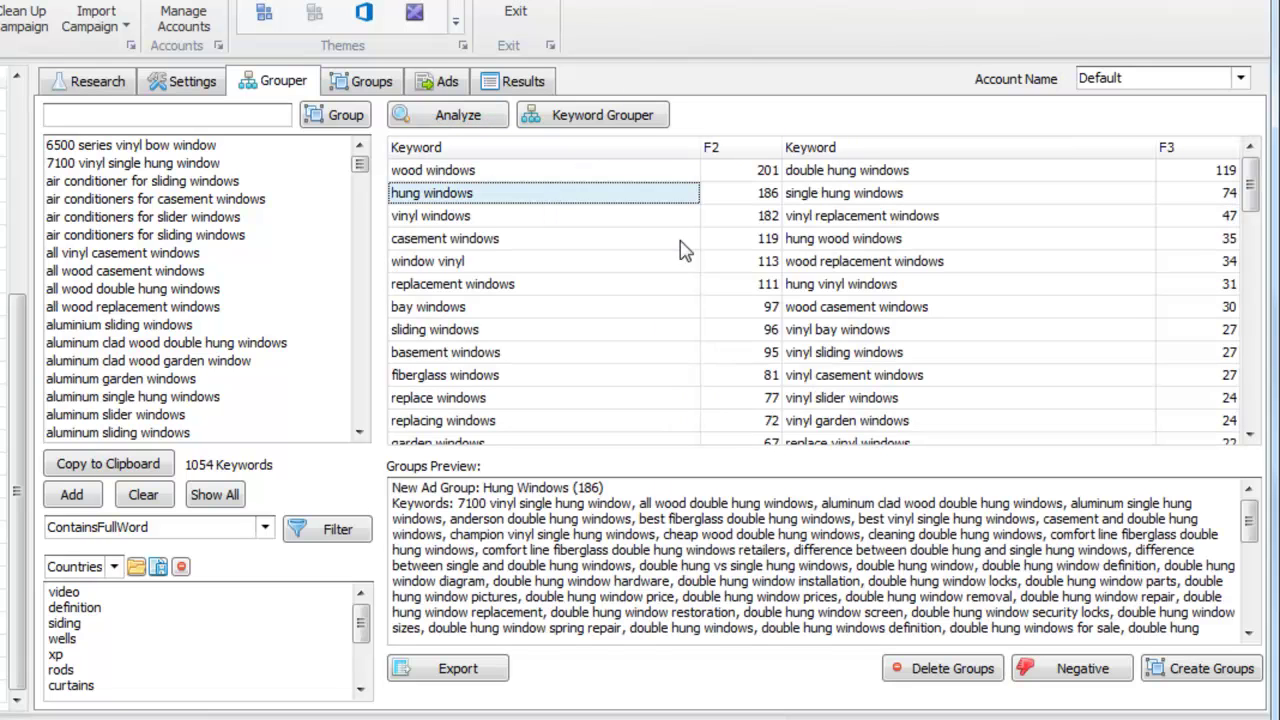
{"action": "left_click", "coordinate": [897, 246]}
- Export the two- and three-word frequency table with comma separators to a CSV file named Document2
{"action": "left_click", "coordinate": [487, 677]}
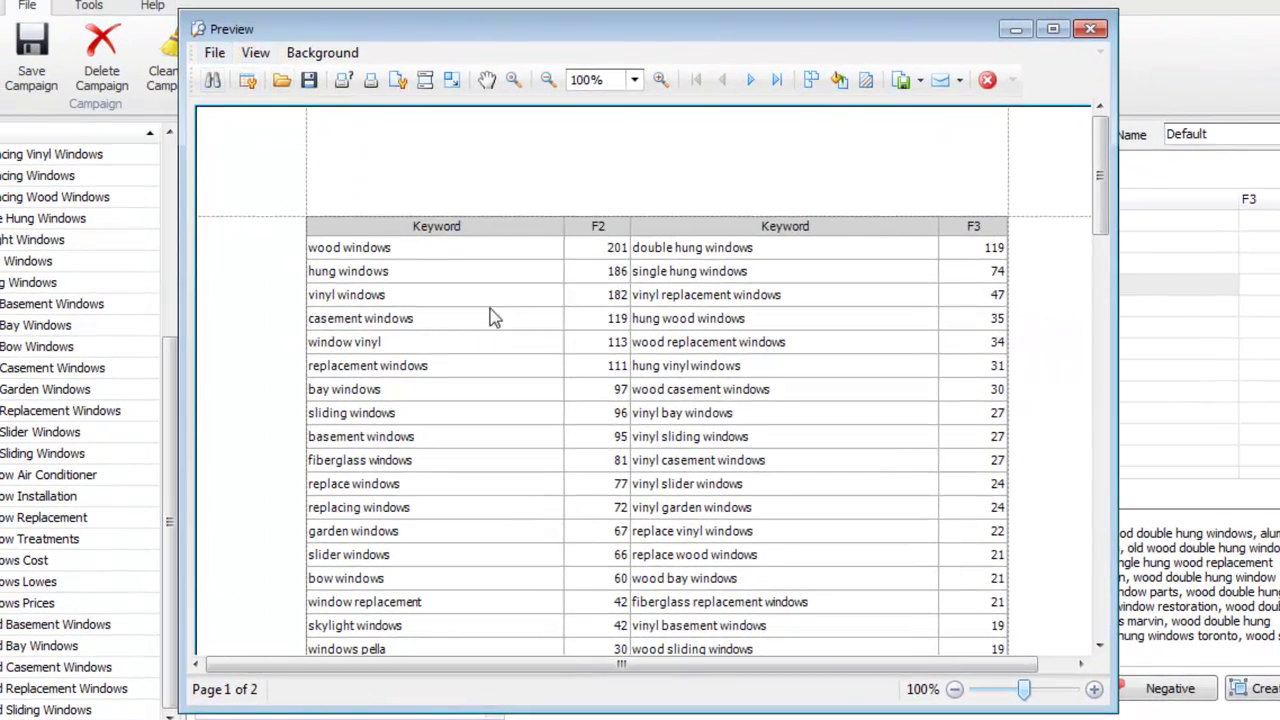
{"action": "left_click", "coordinate": [220, 55]}
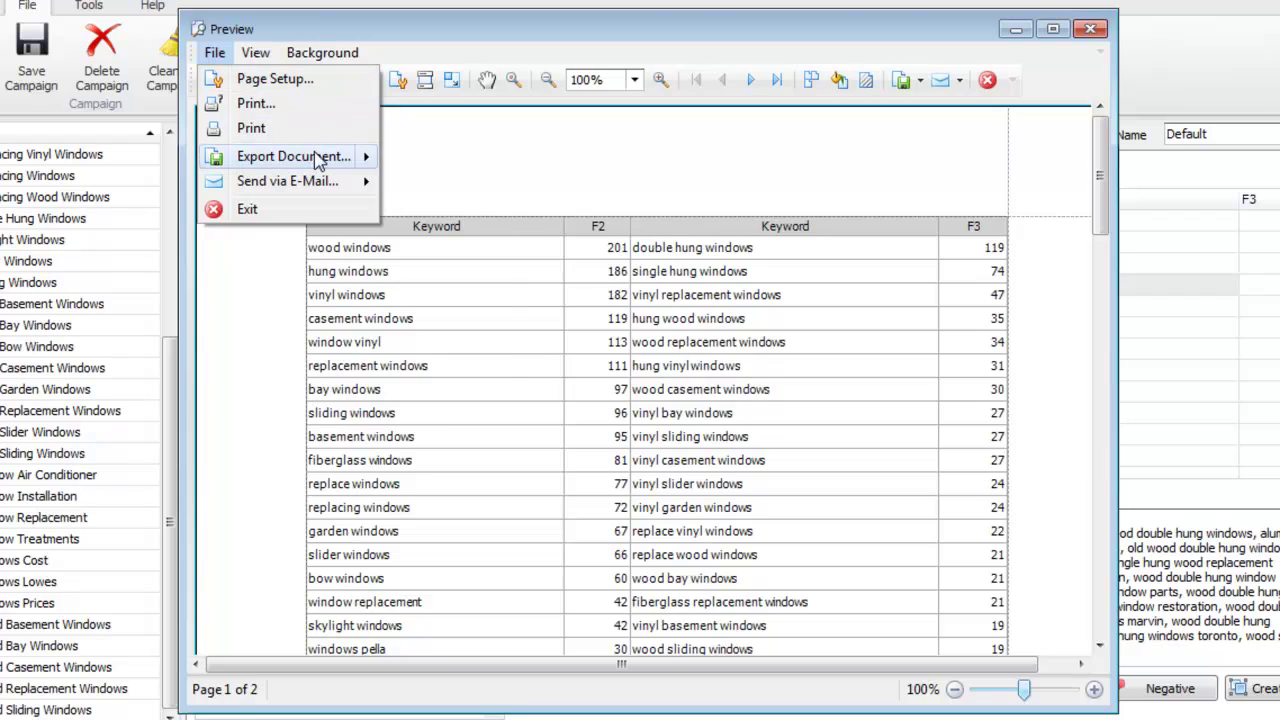
{"action": "mouse_move", "coordinate": [308, 158]}
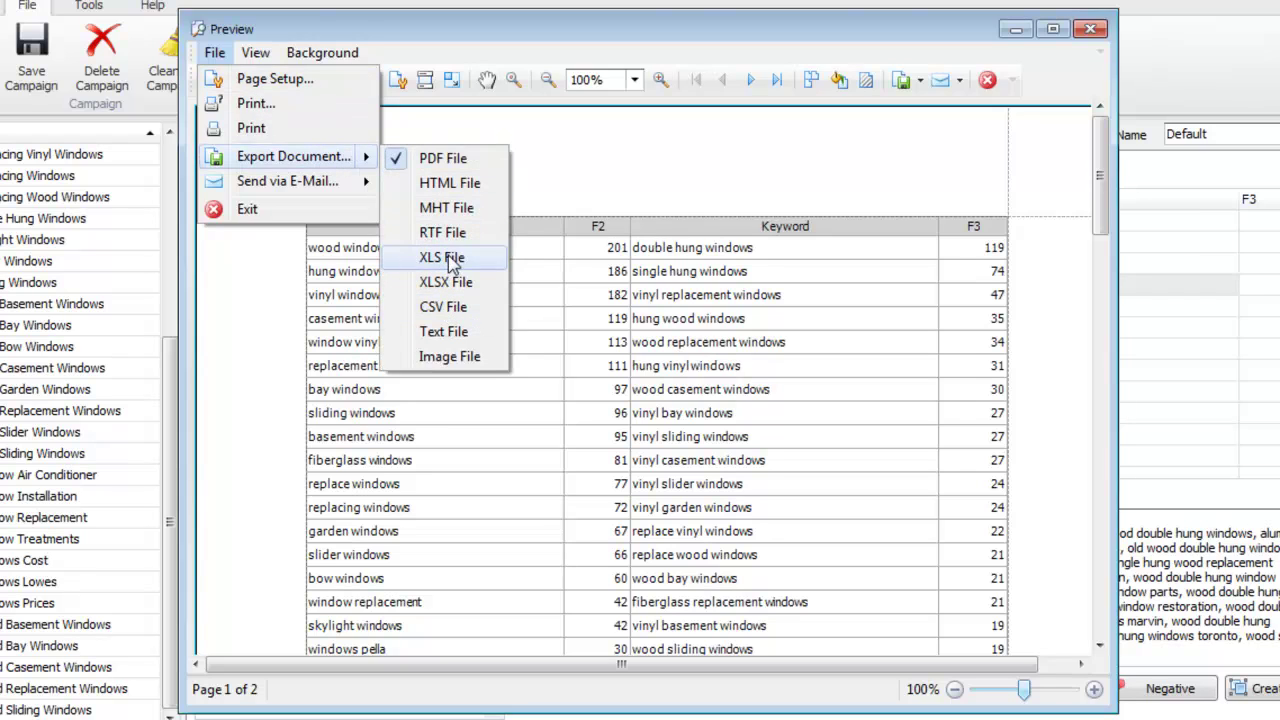
{"action": "left_click", "coordinate": [443, 307]}
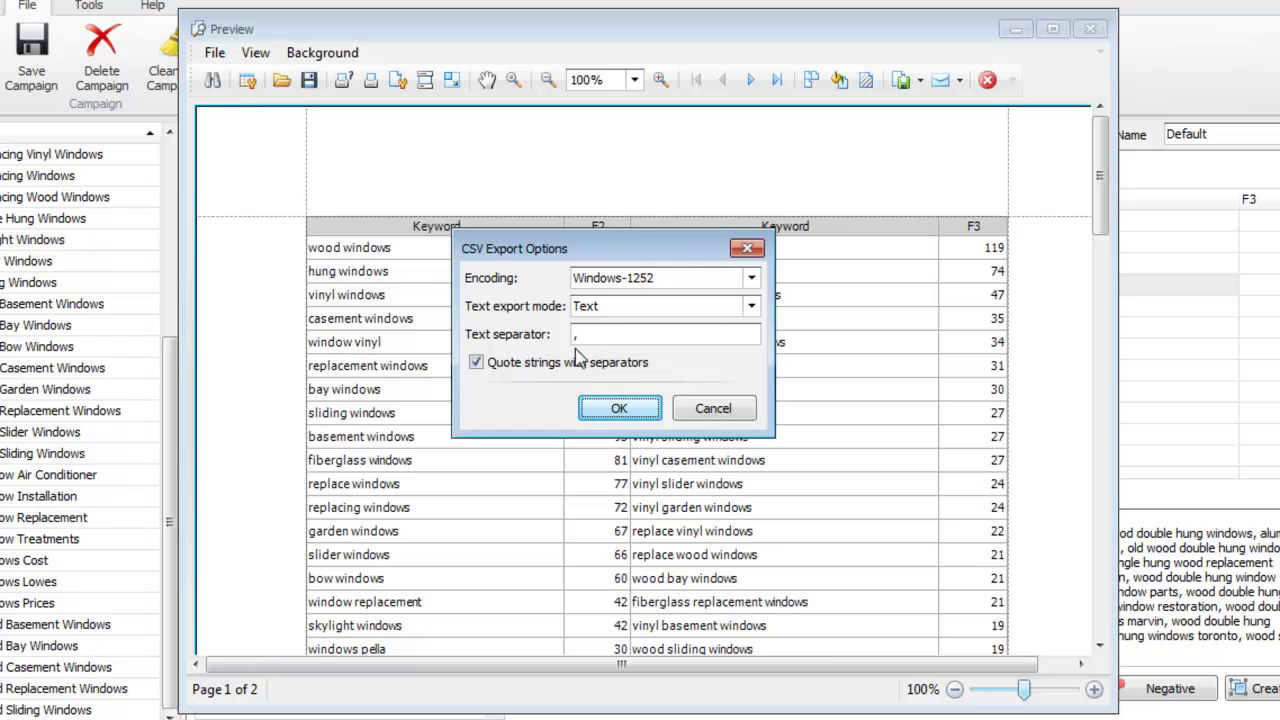
{"action": "left_click", "coordinate": [620, 409]}
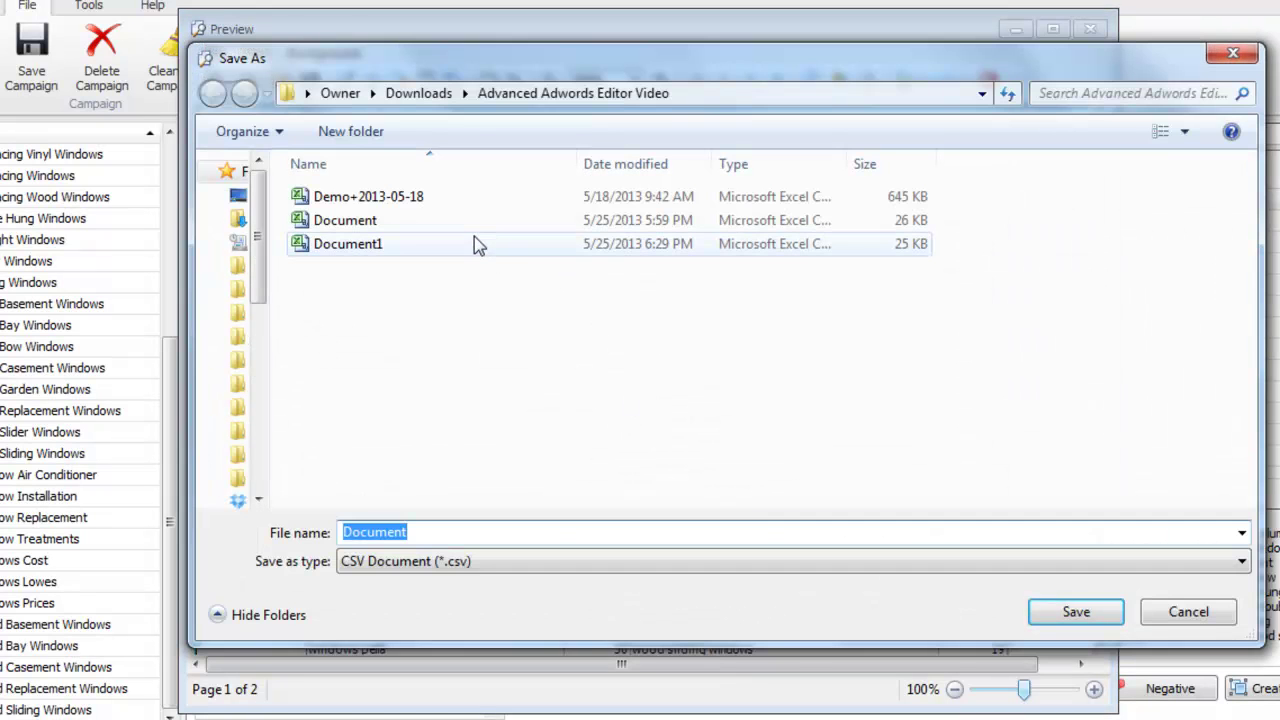
{"action": "left_click", "coordinate": [434, 531]}
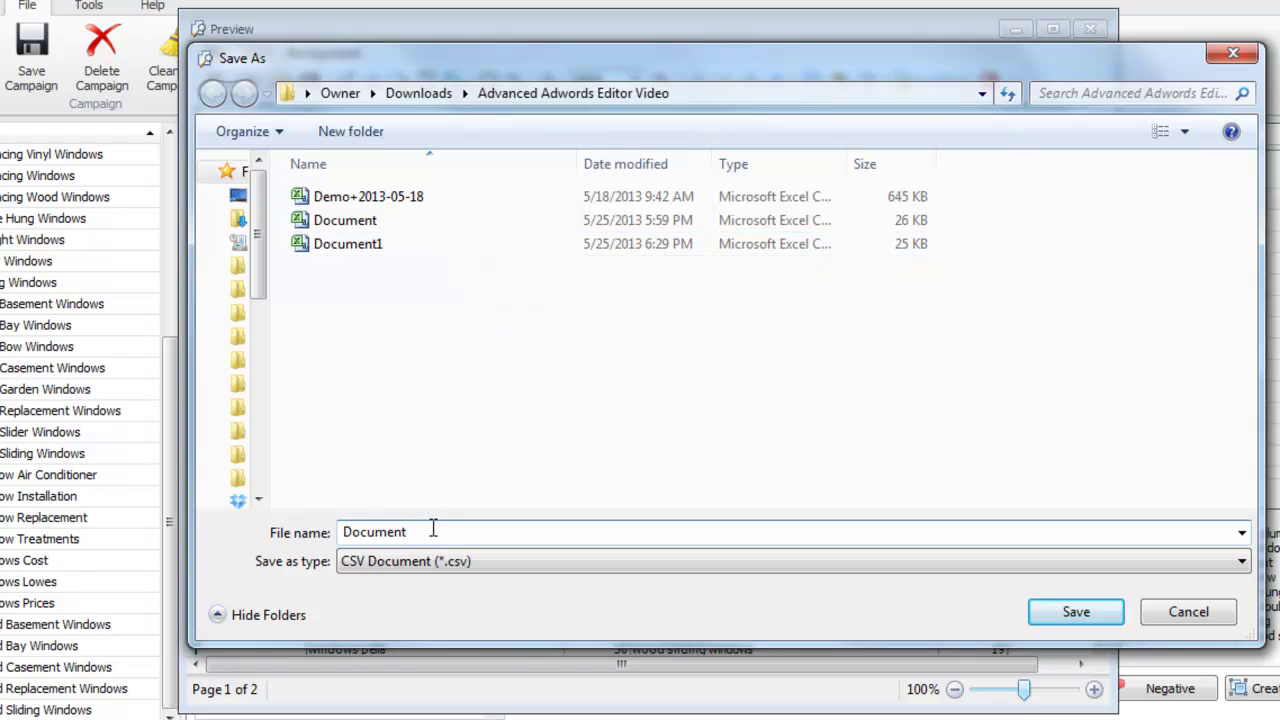
{"action": "left_click", "coordinate": [1066, 608]}
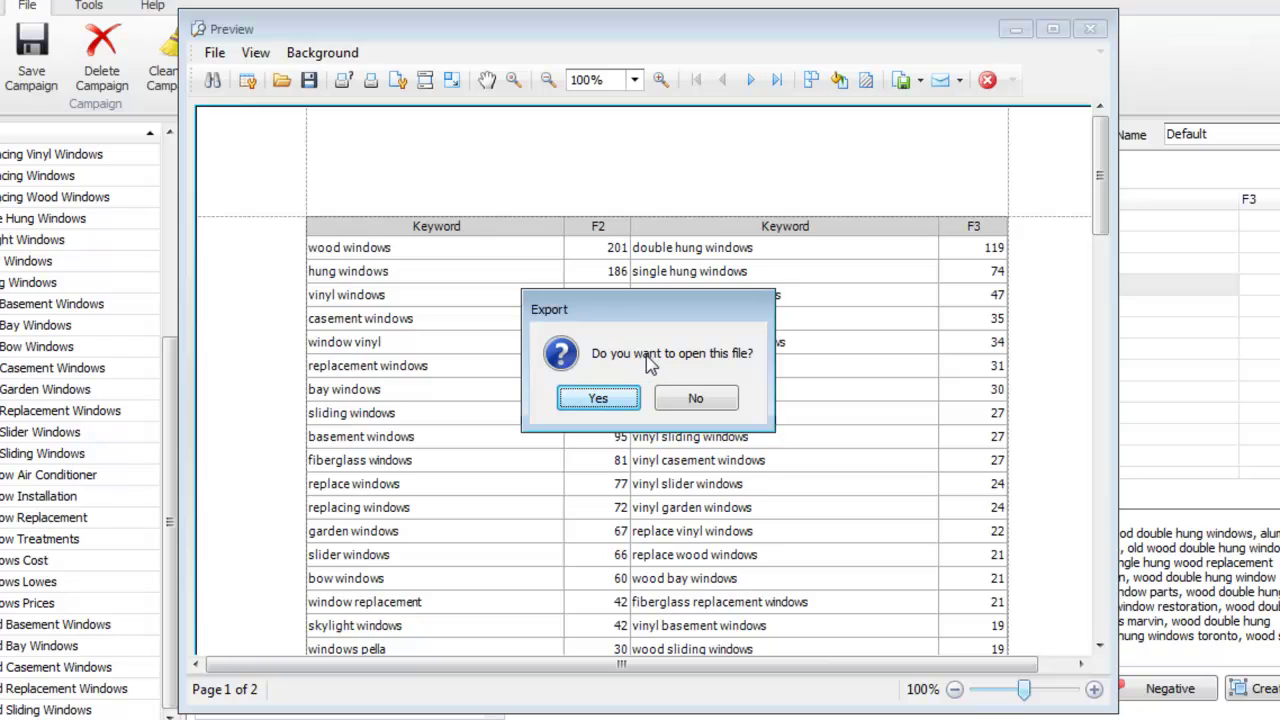
- Open the exported CSV file in Excel and fit the widths of columns A to D to their contents
{"action": "left_click", "coordinate": [618, 403]}
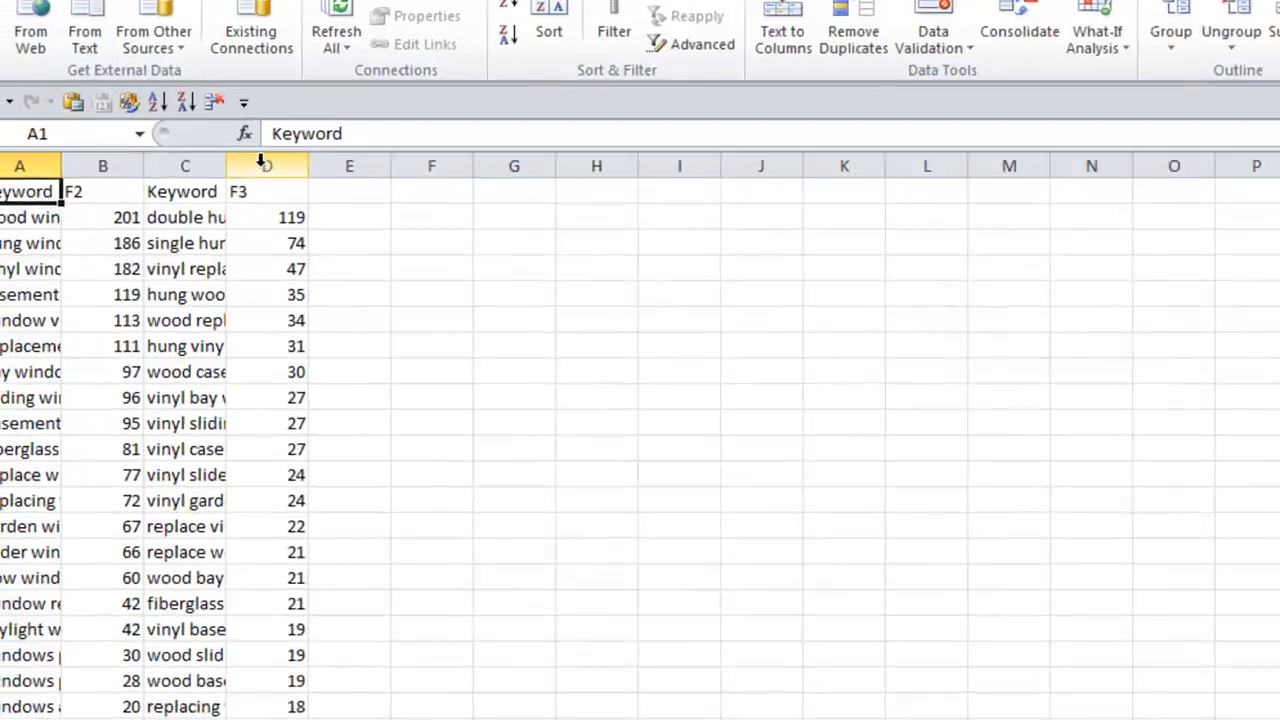
{"action": "left_click_drag", "start_coordinate": [206, 185], "coordinate": [18, 185]}
{"action": "double_click", "coordinate": [26, 185]}
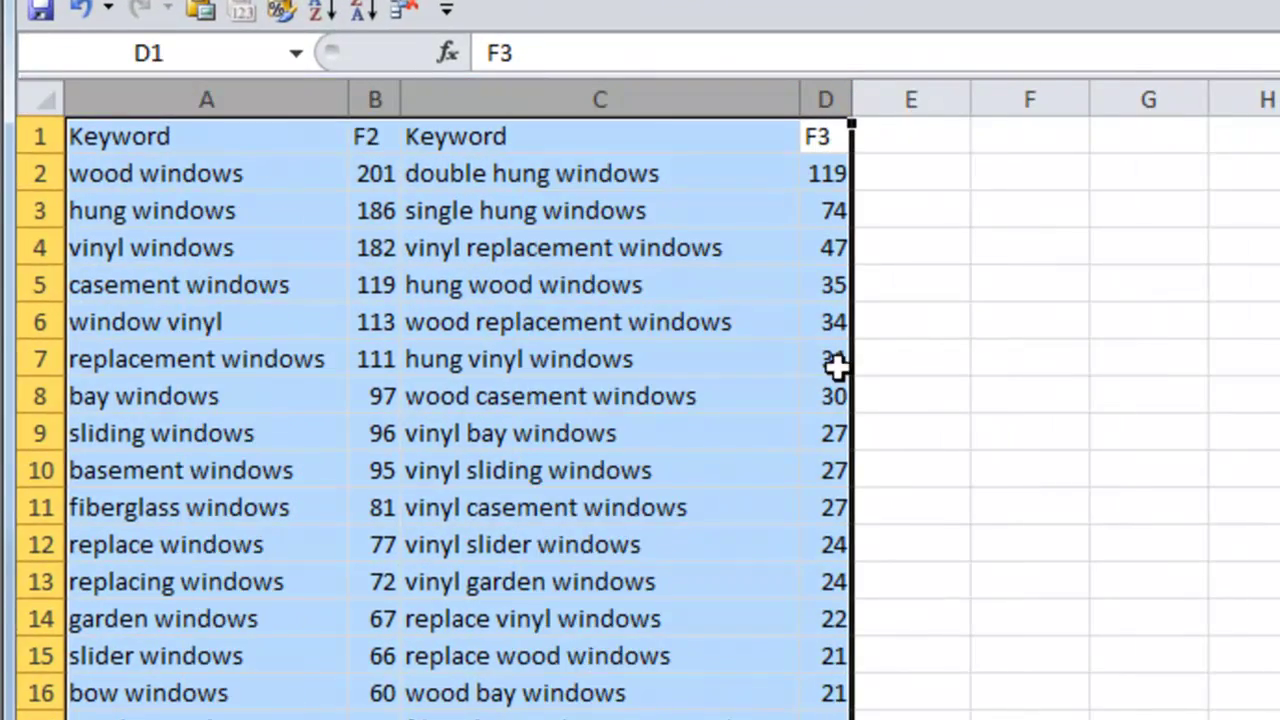
- Look through the three-word keywords in column C, and close the spreadsheet without saving the changes
{"action": "left_click", "coordinate": [705, 357]}
{"action": "left_click_drag", "start_coordinate": [540, 173], "coordinate": [560, 712]}
{"action": "scroll", "coordinate": [838, 675], "scroll_direction": "down", "scroll_amount": 5}
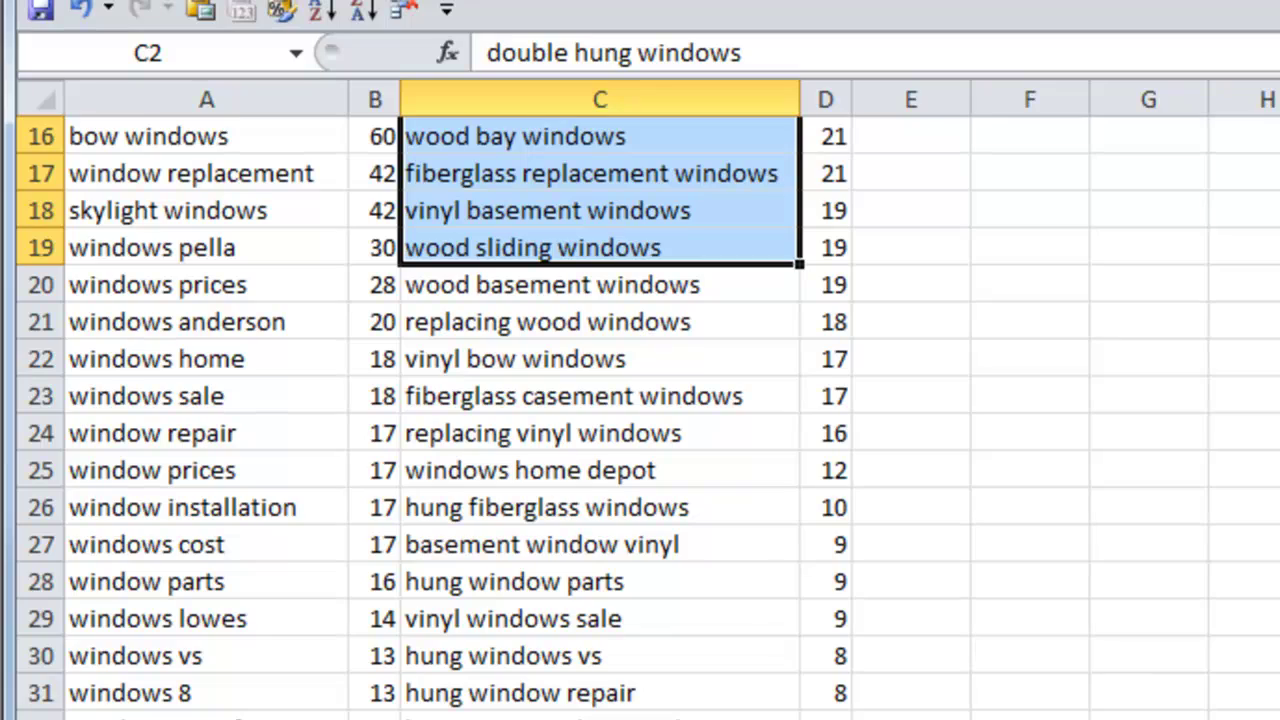
{"action": "scroll", "coordinate": [437, 414], "scroll_direction": "down", "scroll_amount": 7}
{"action": "scroll", "coordinate": [437, 414], "scroll_direction": "up", "scroll_amount": 10}
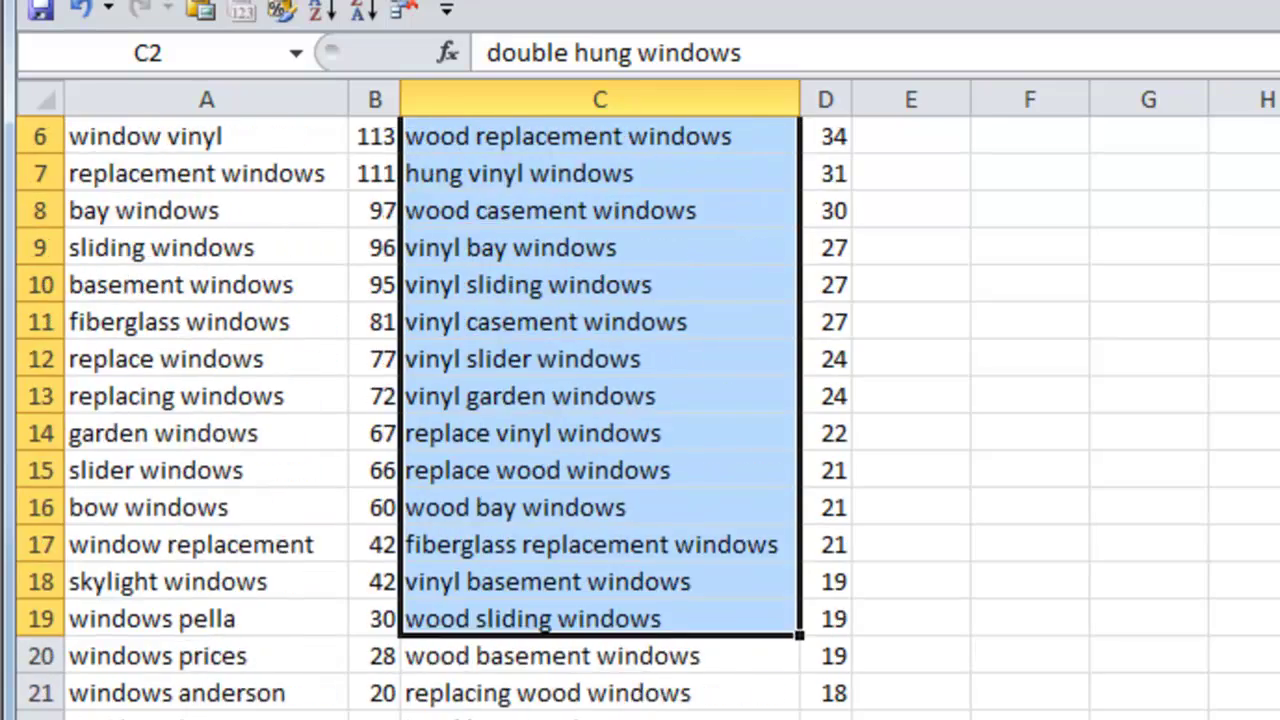
{"action": "scroll", "coordinate": [600, 400], "scroll_direction": "up", "scroll_amount": 2}
{"action": "left_click", "coordinate": [600, 253]}
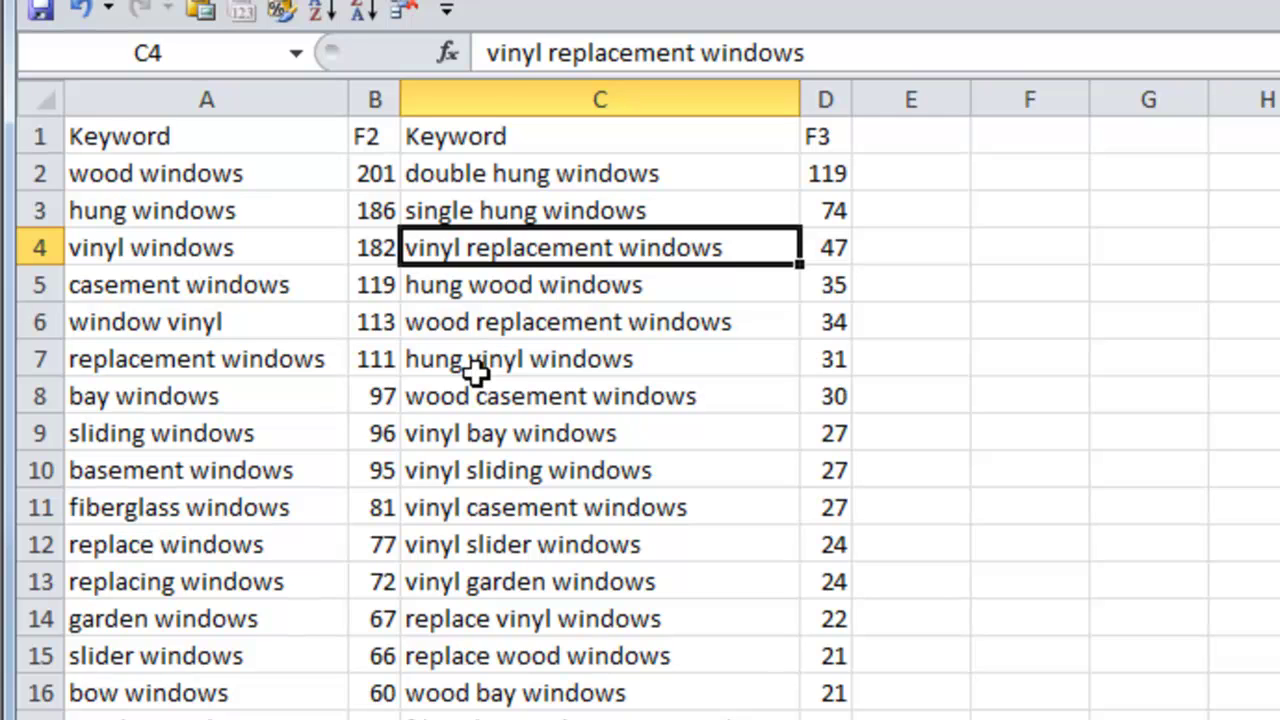
{"action": "key", "text": "ctrl+w"}
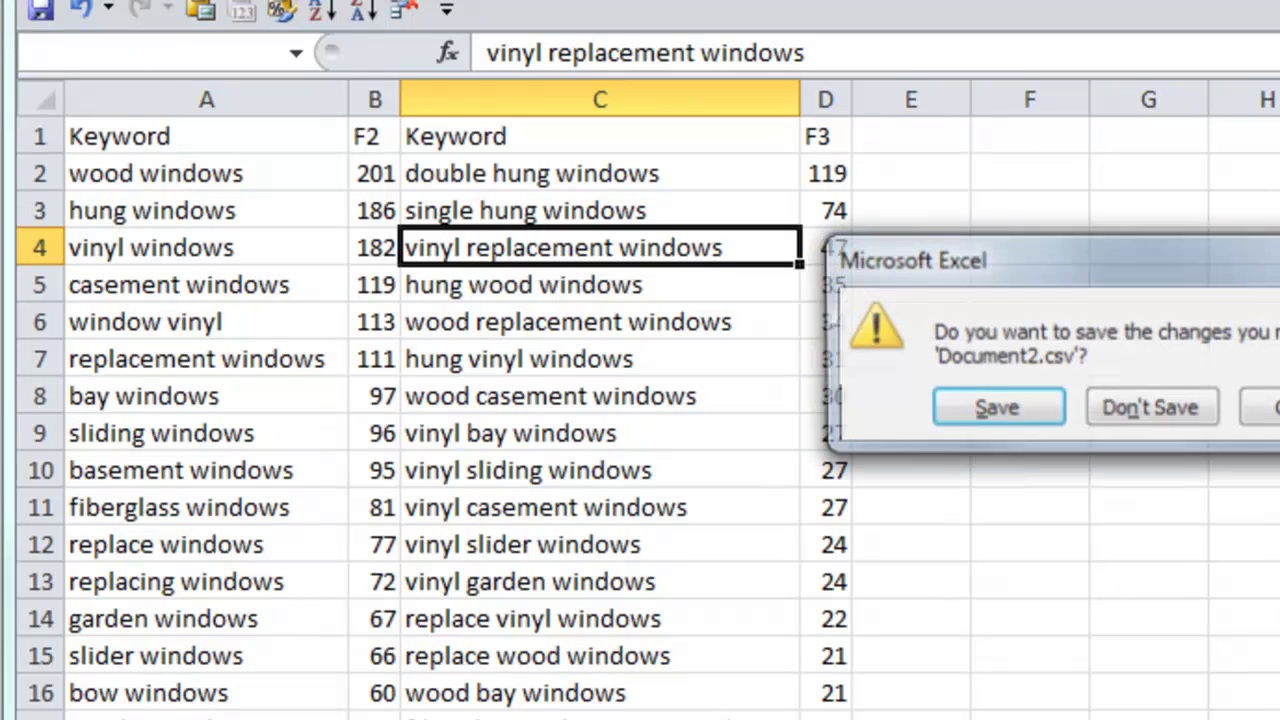
{"action": "left_click", "coordinate": [1110, 418]}
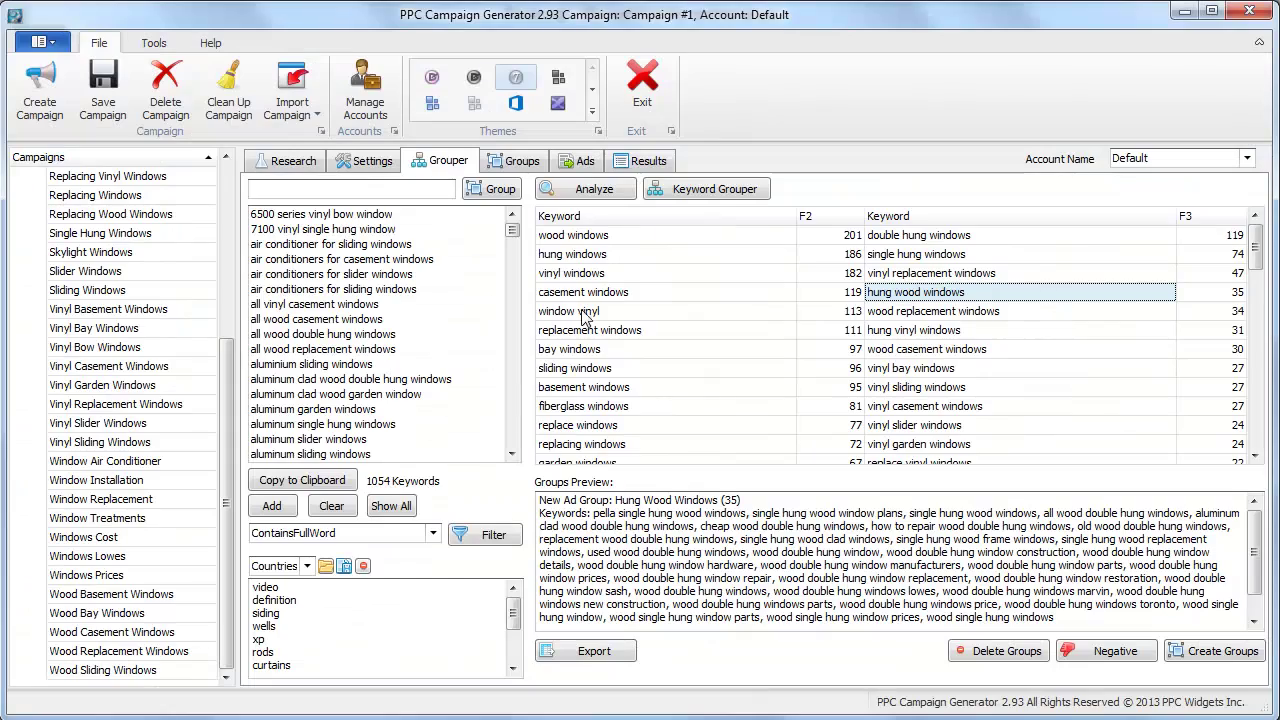
- Clear all keywords from the grouper's list and open the overview of ad groups for Campaign #1
{"action": "left_click", "coordinate": [331, 506]}
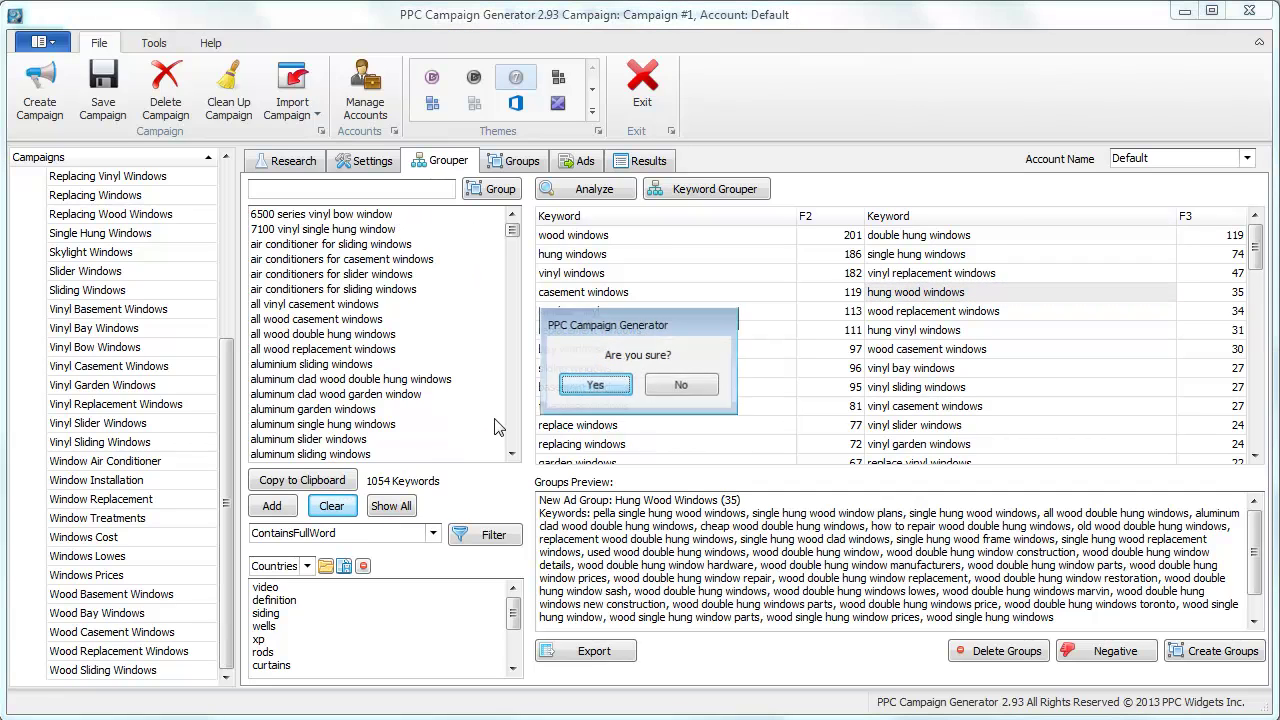
{"action": "left_click", "coordinate": [595, 385]}
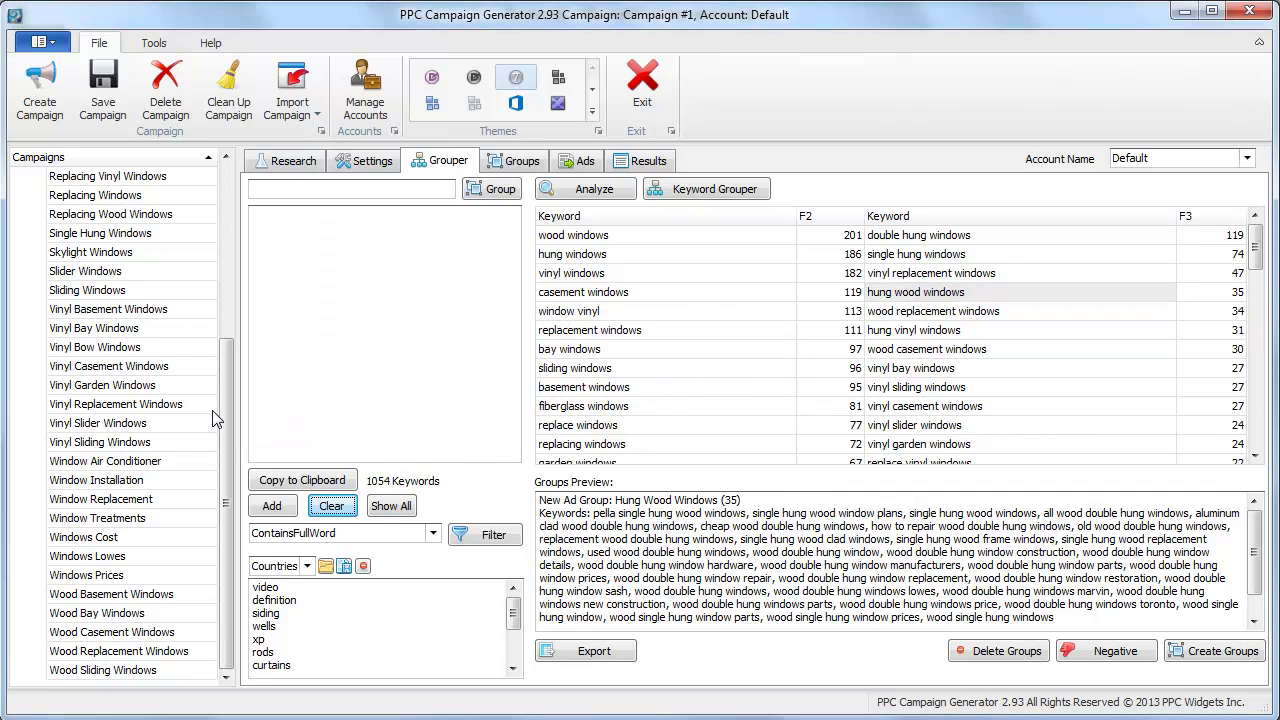
{"action": "left_click_drag", "start_coordinate": [226, 423], "coordinate": [231, 206]}
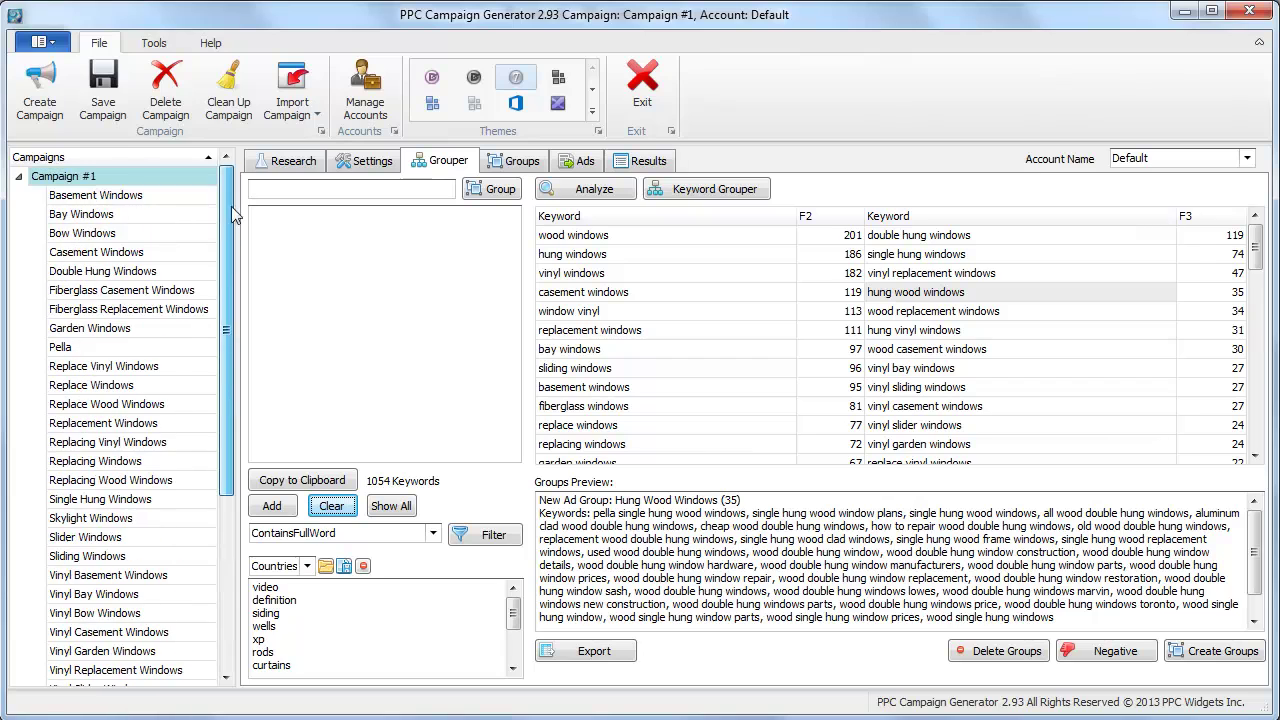
{"action": "left_click", "coordinate": [521, 162]}
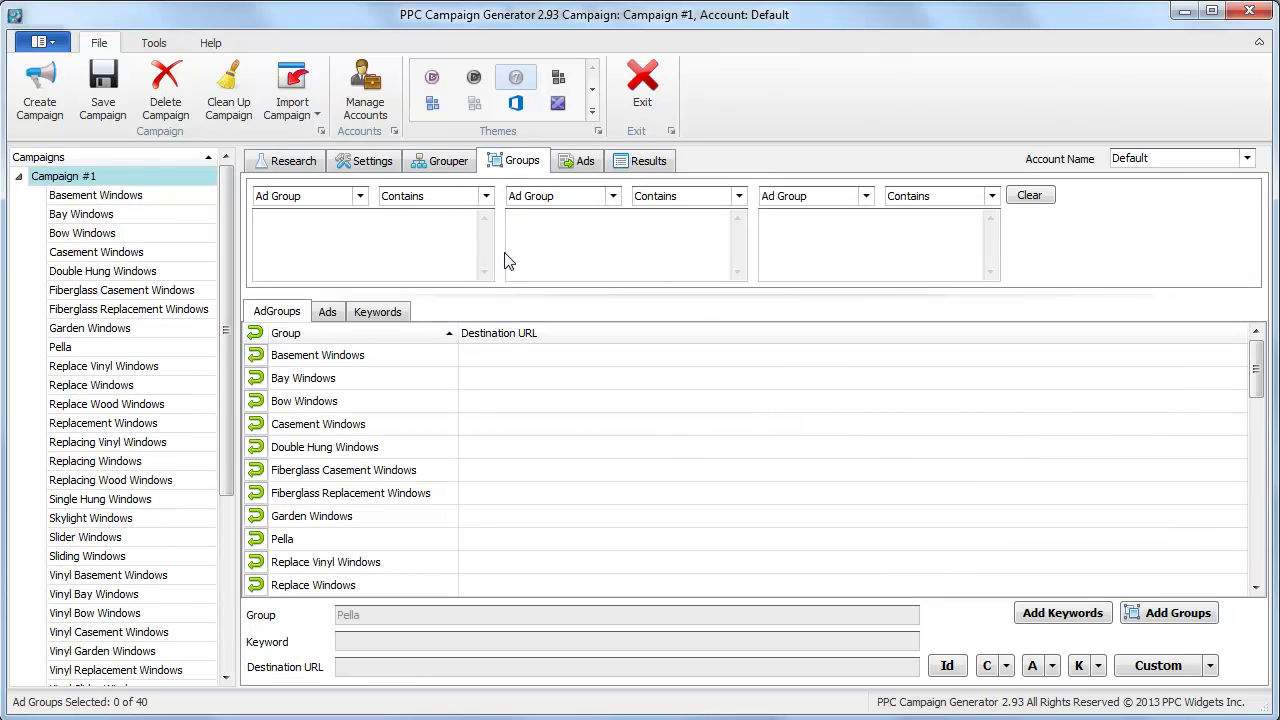